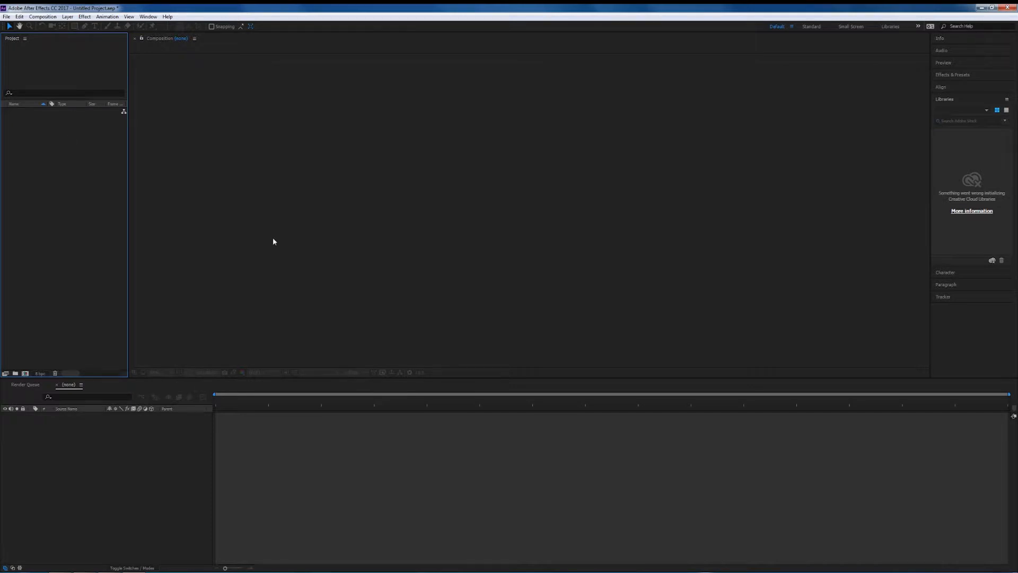
Create a new composition named greenscreen using the HDTV 1080 24 preset.
{"action": "left_click", "coordinate": [25, 373]}
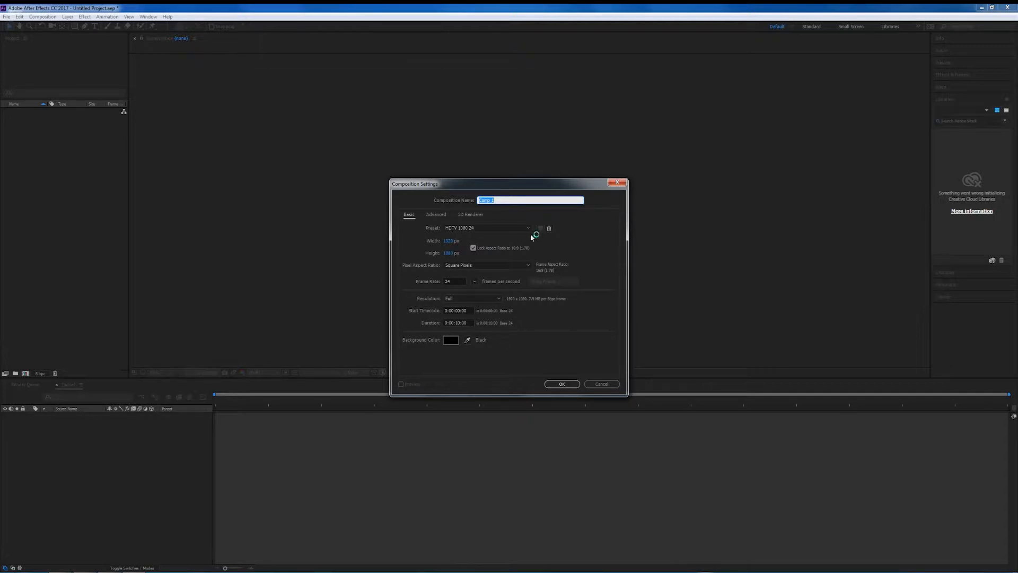
{"action": "type", "text": "gleeb"}
{"action": "left_click", "coordinate": [564, 382]}
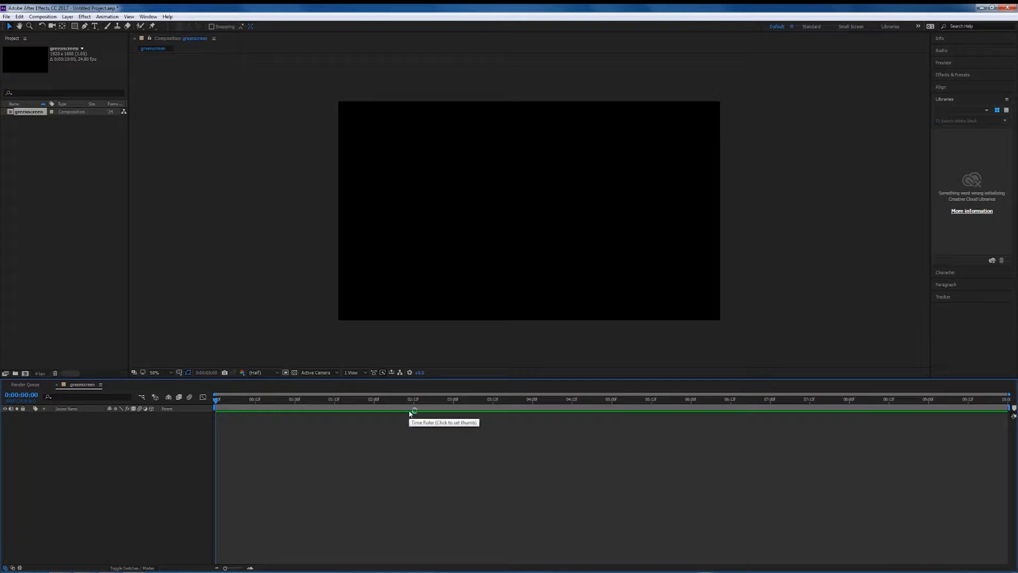
Import the cup_green_screen TIFF image sequence from AE_Introduction18, starting at cup_00001.
{"action": "left_click", "coordinate": [80, 282]}
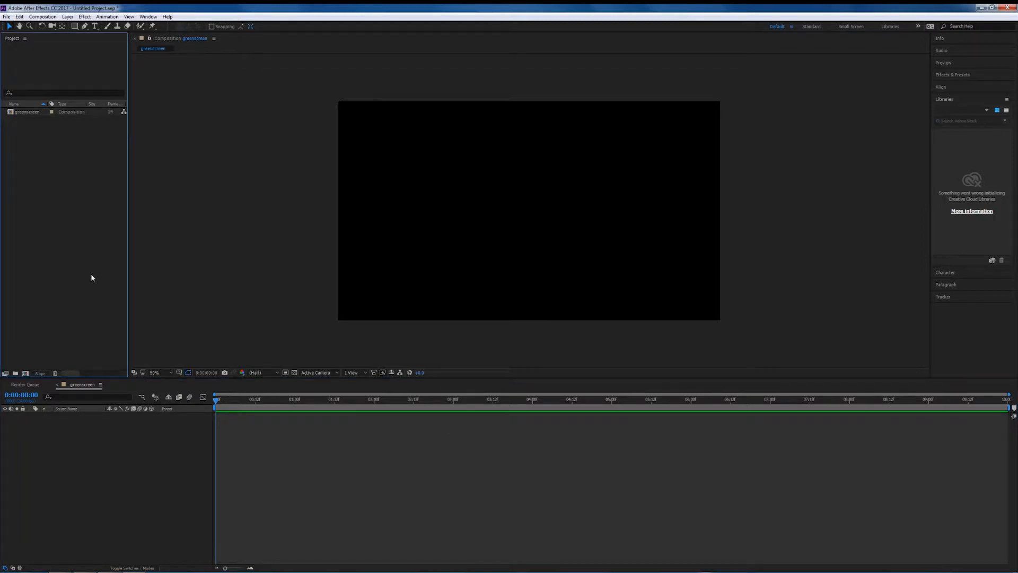
{"action": "double_click", "coordinate": [91, 278]}
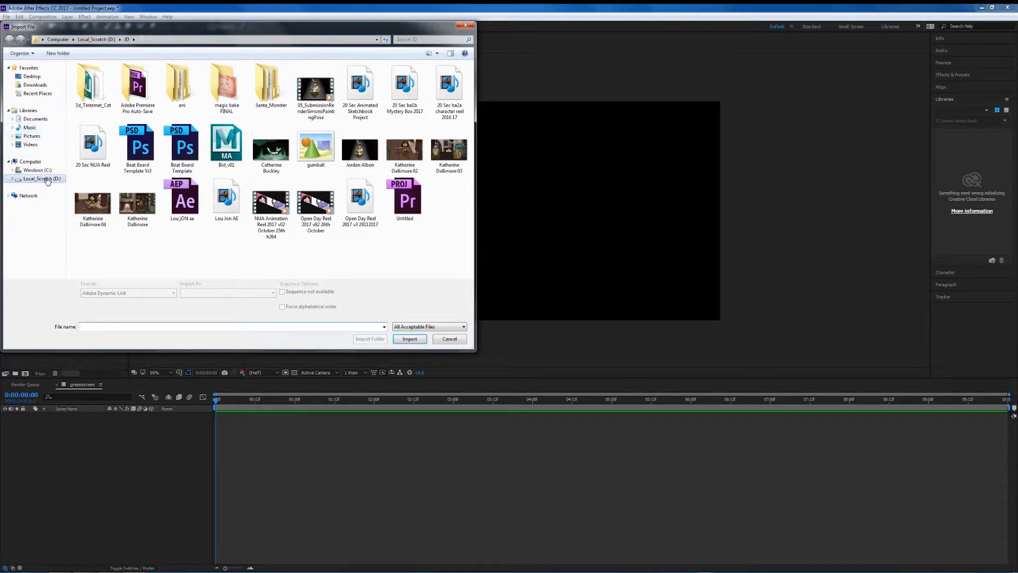
{"action": "left_click", "coordinate": [48, 179]}
{"action": "double_click", "coordinate": [101, 174]}
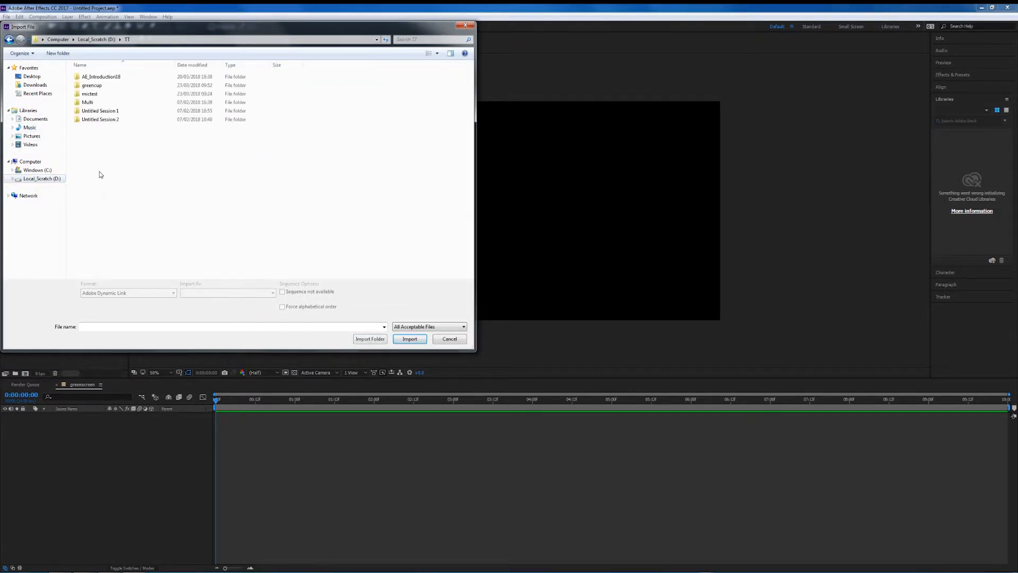
{"action": "double_click", "coordinate": [111, 77]}
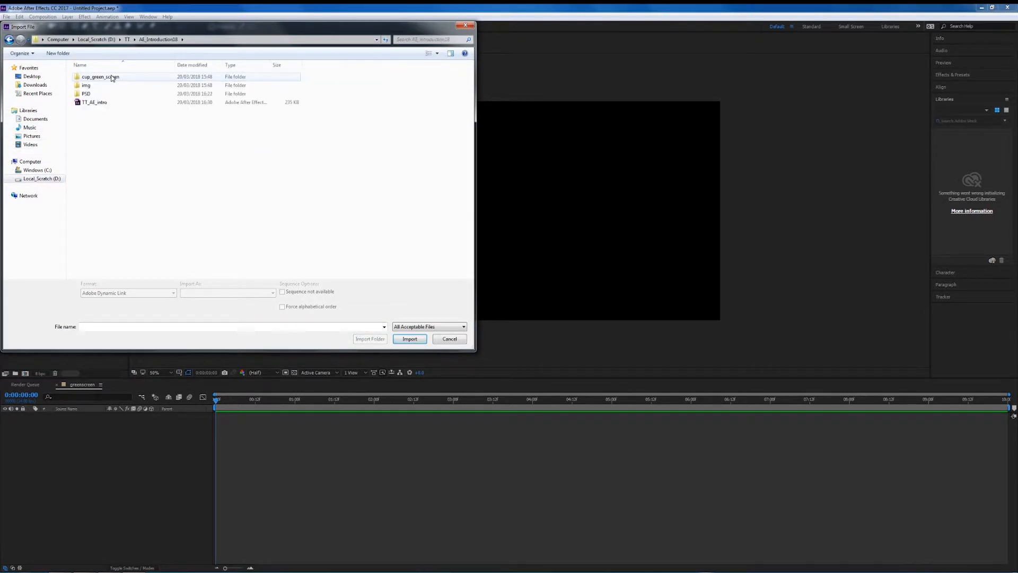
{"action": "left_click", "coordinate": [109, 78]}
{"action": "double_click", "coordinate": [108, 78]}
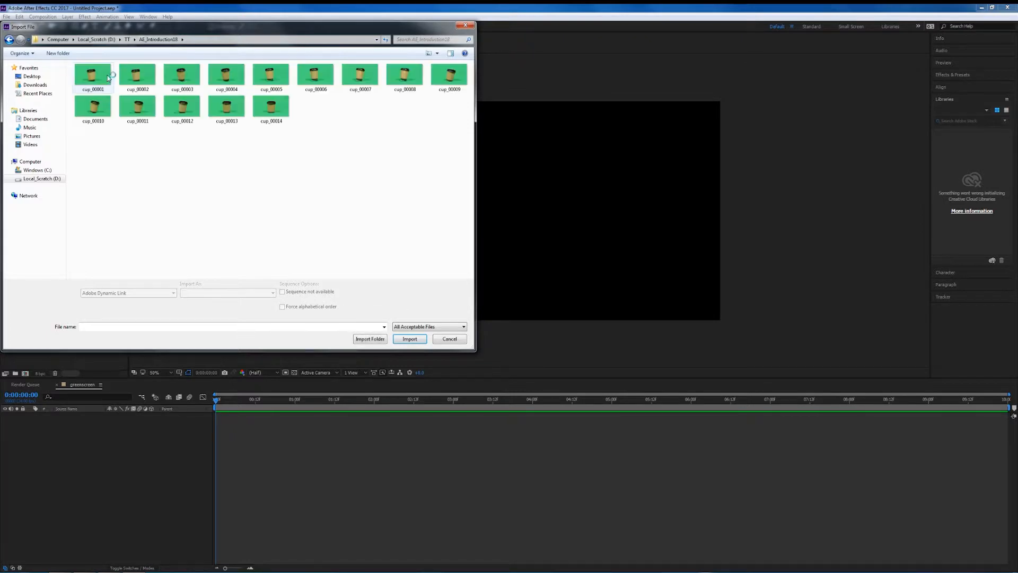
{"action": "left_click", "coordinate": [91, 79]}
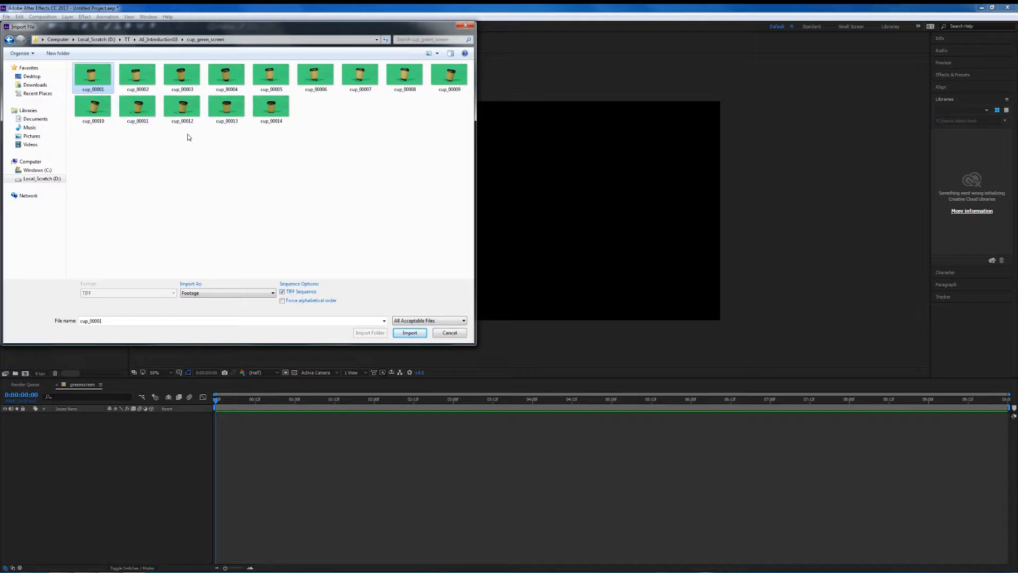
{"action": "left_click", "coordinate": [410, 333]}
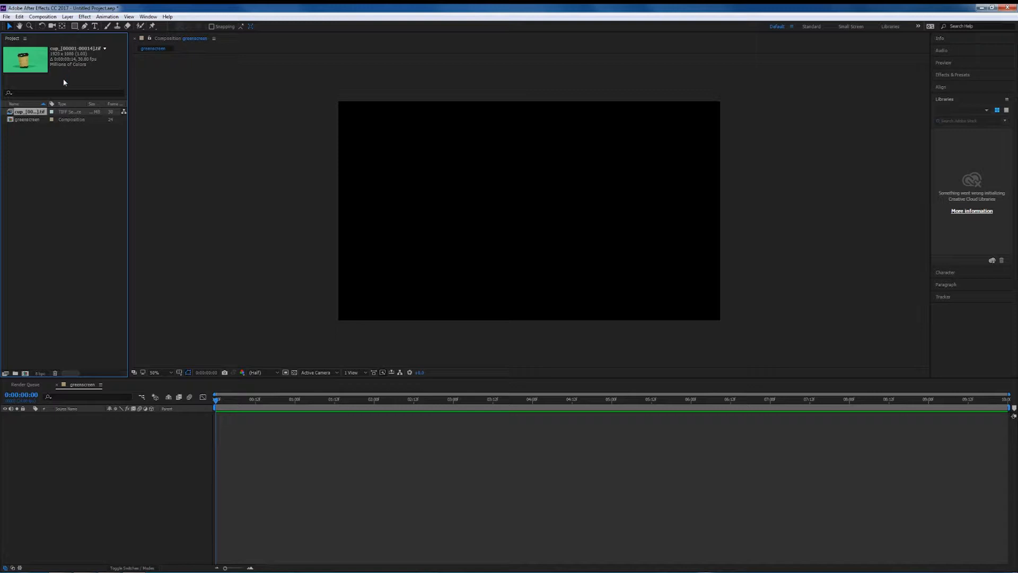
Interpret the imported cup footage to assume a frame rate of 24 frames per second.
{"action": "right_click", "coordinate": [27, 112]}
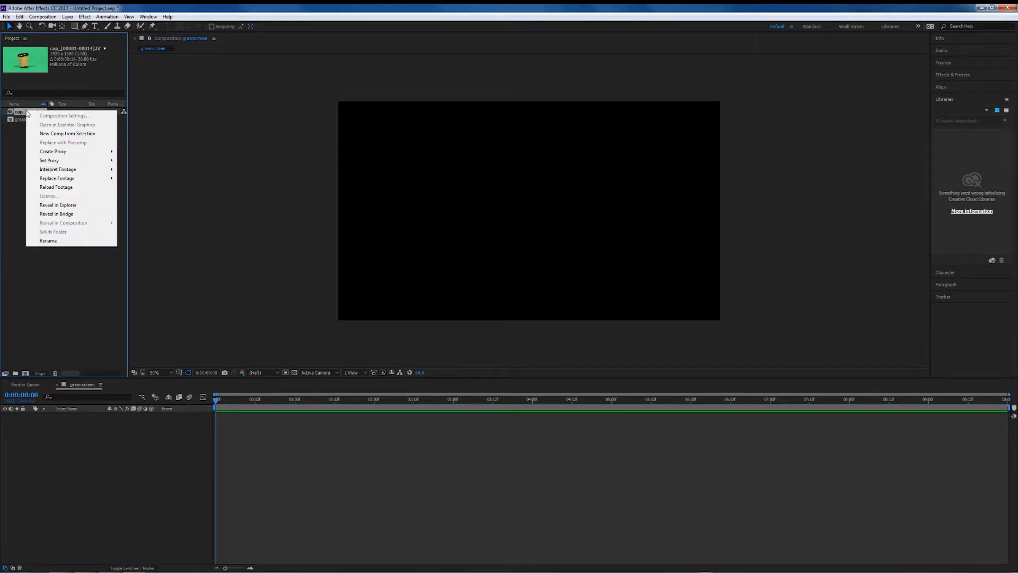
{"action": "mouse_move", "coordinate": [57, 170]}
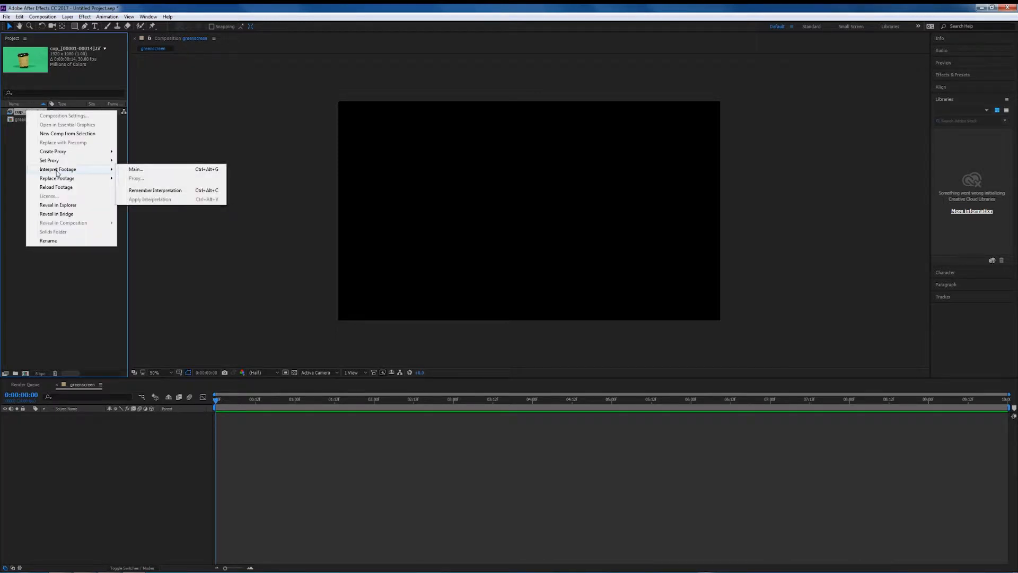
{"action": "left_click", "coordinate": [137, 170]}
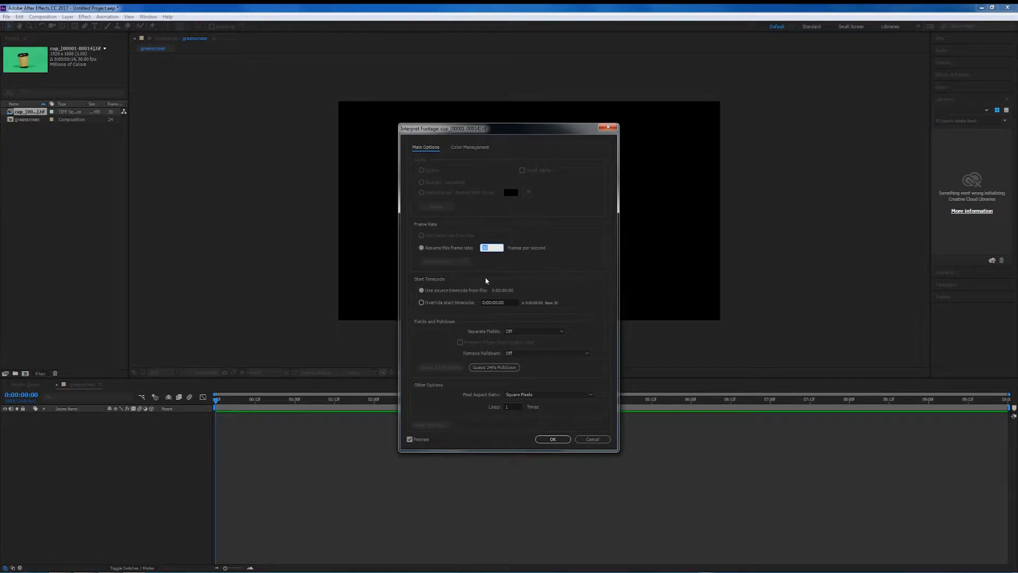
{"action": "type", "text": "24"}
{"action": "left_click", "coordinate": [561, 439]}
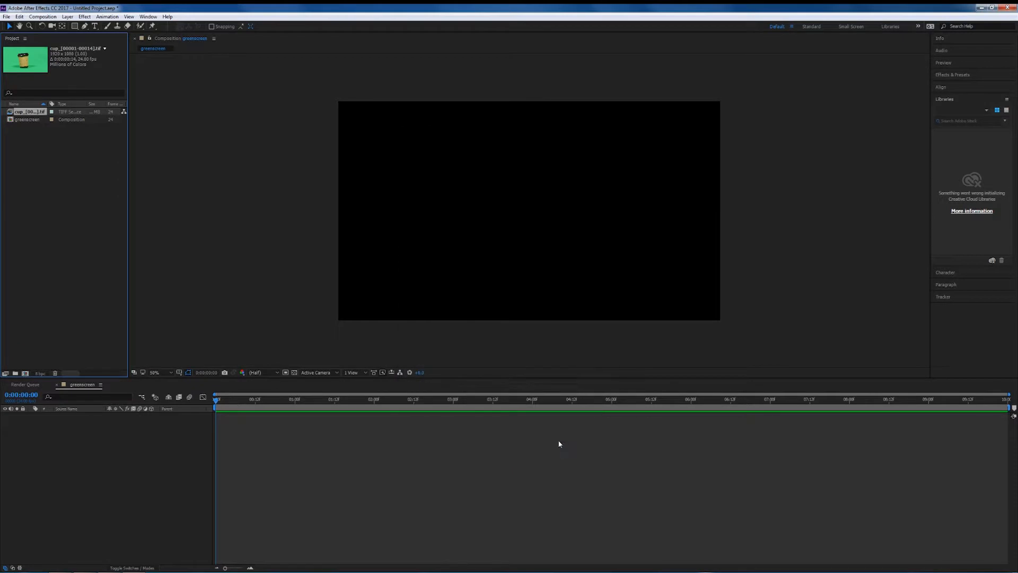
Create a new composition from the cup footage and play back a preview.
{"action": "left_click", "coordinate": [82, 119]}
{"action": "left_click", "coordinate": [78, 112]}
{"action": "right_click", "coordinate": [28, 112]}
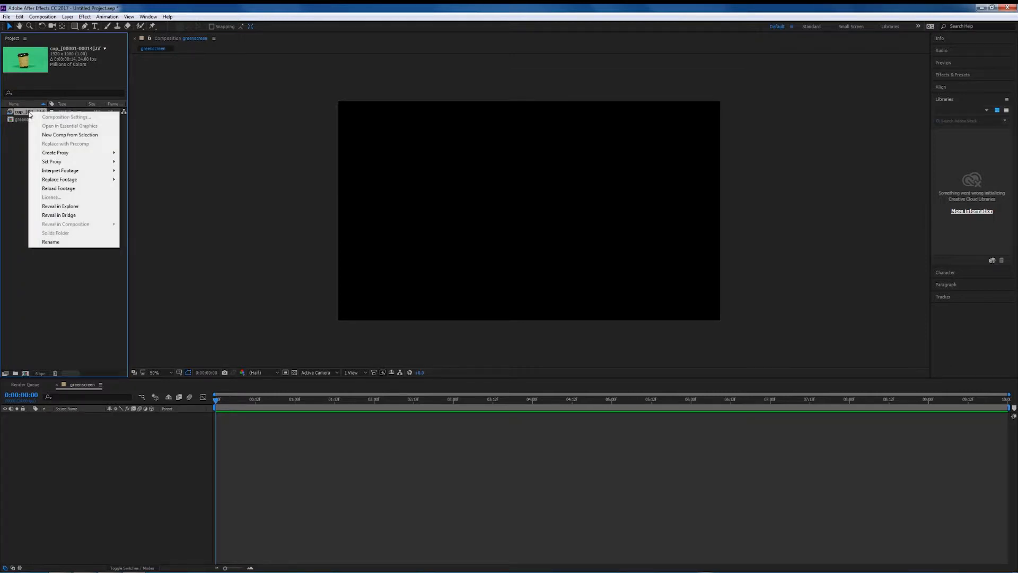
{"action": "left_click", "coordinate": [53, 136]}
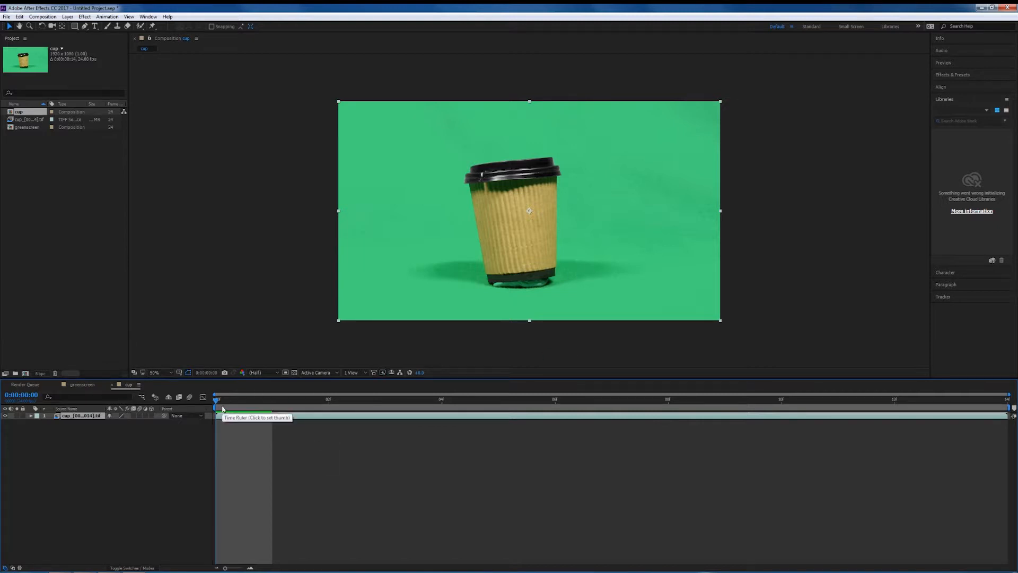
{"action": "key", "text": "space"}
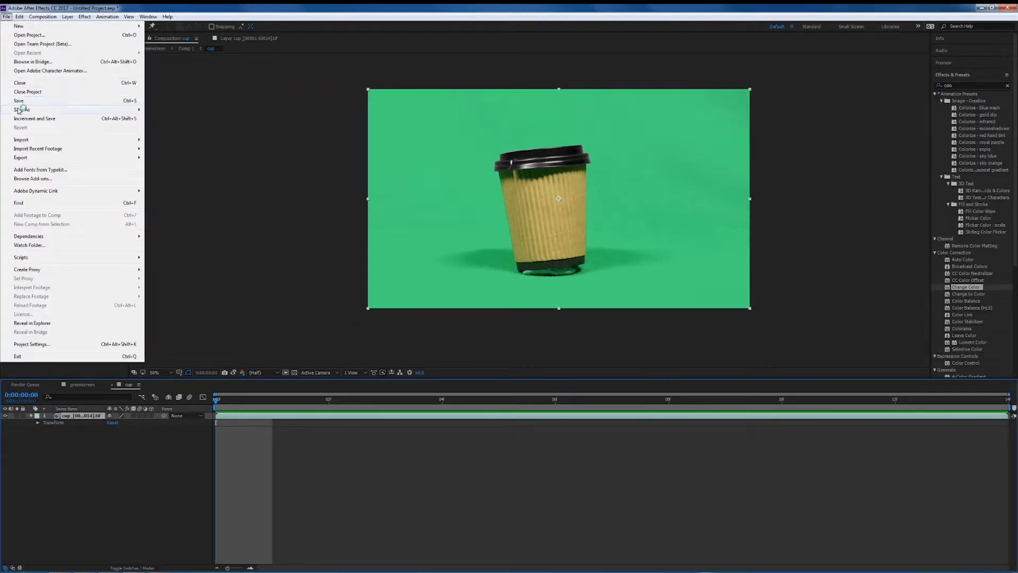
Save the project as GreenCup in the greencup folder under TT on Local_Scratch (D:).
{"action": "mouse_move", "coordinate": [19, 110]}
{"action": "left_click", "coordinate": [167, 111]}
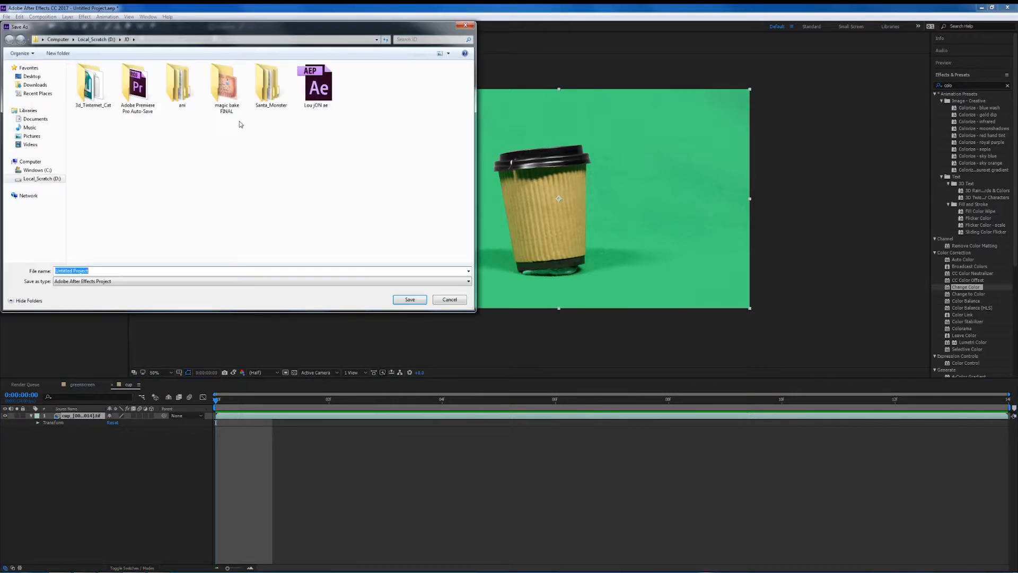
{"action": "left_click", "coordinate": [48, 170]}
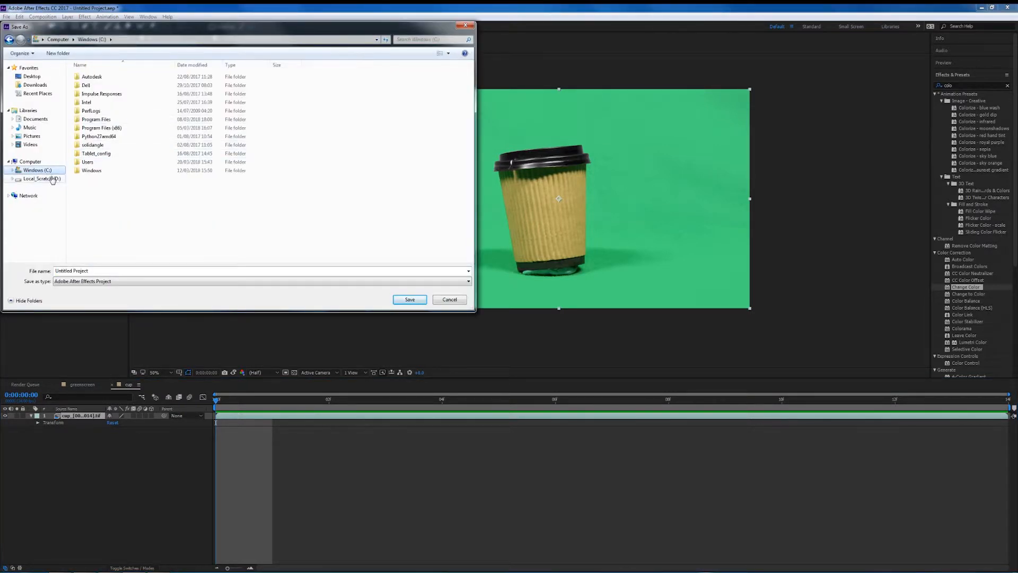
{"action": "left_click", "coordinate": [50, 179]}
{"action": "double_click", "coordinate": [86, 170]}
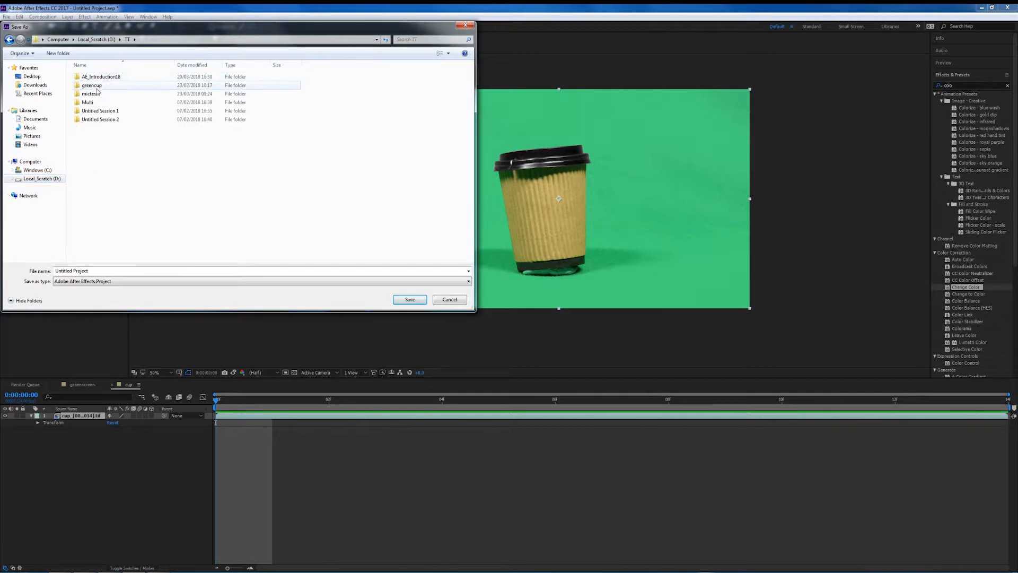
{"action": "double_click", "coordinate": [100, 87]}
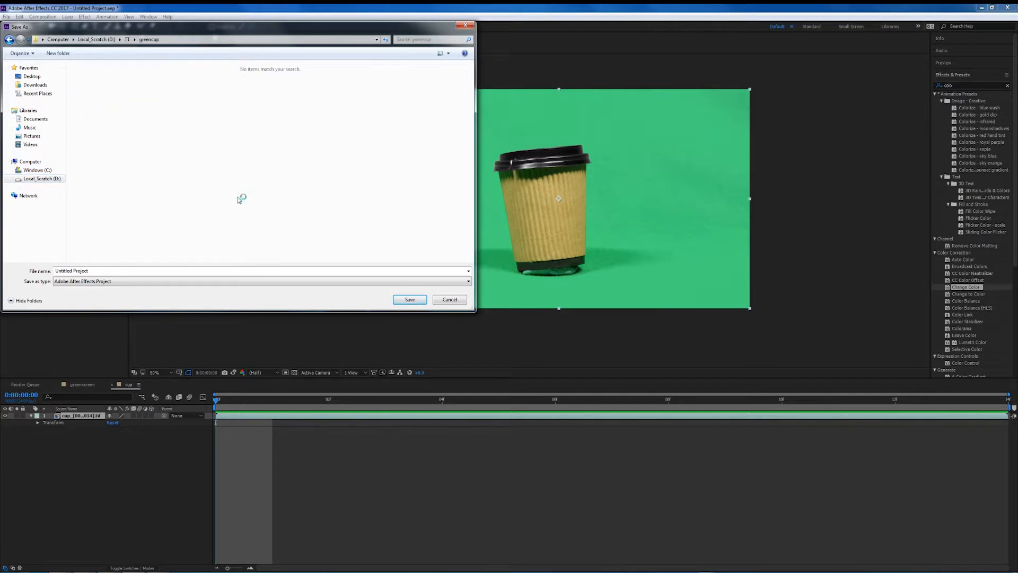
{"action": "left_click", "coordinate": [106, 271]}
{"action": "type", "text": "GreenCup"}
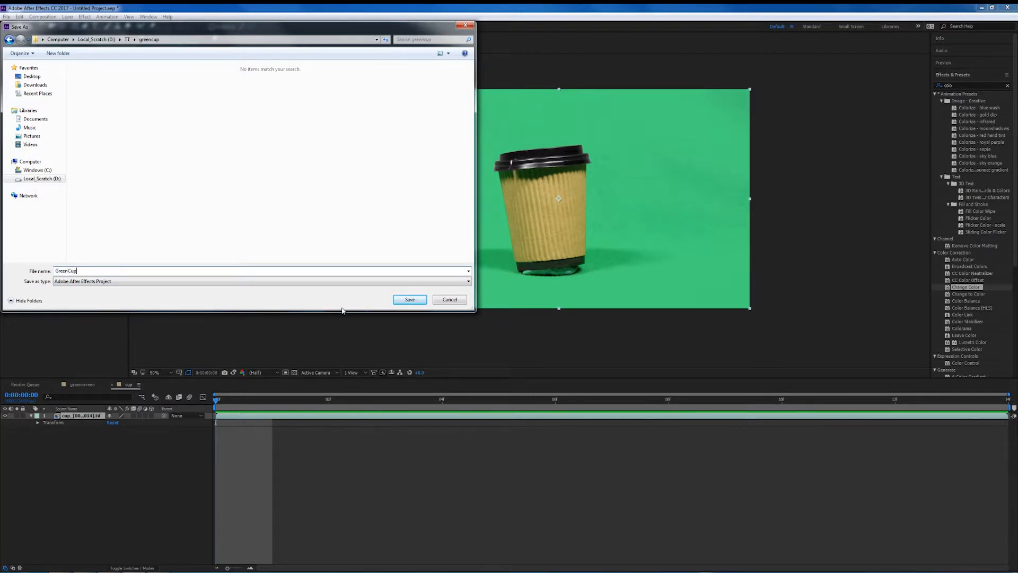
{"action": "left_click", "coordinate": [417, 300]}
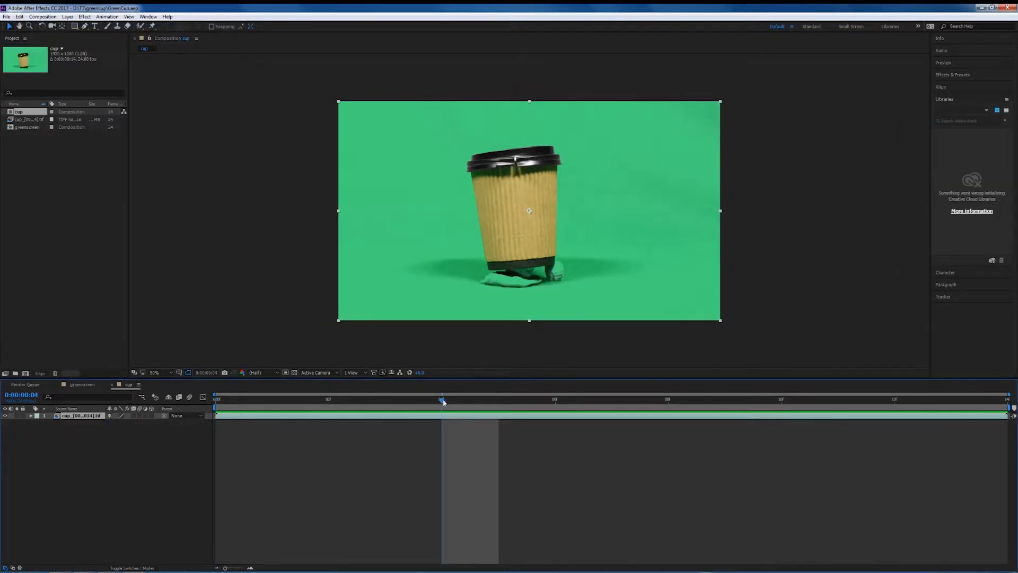
Apply the Keylight (1.2) effect to the cup footage layer.
{"action": "left_click_drag", "start_coordinate": [443, 401], "coordinate": [215, 401]}
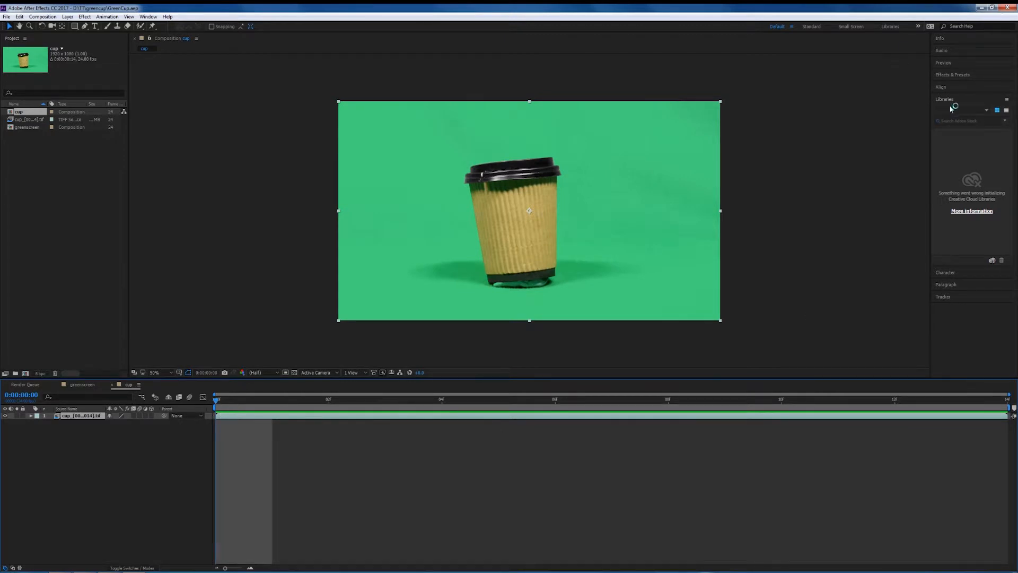
{"action": "left_click", "coordinate": [953, 75]}
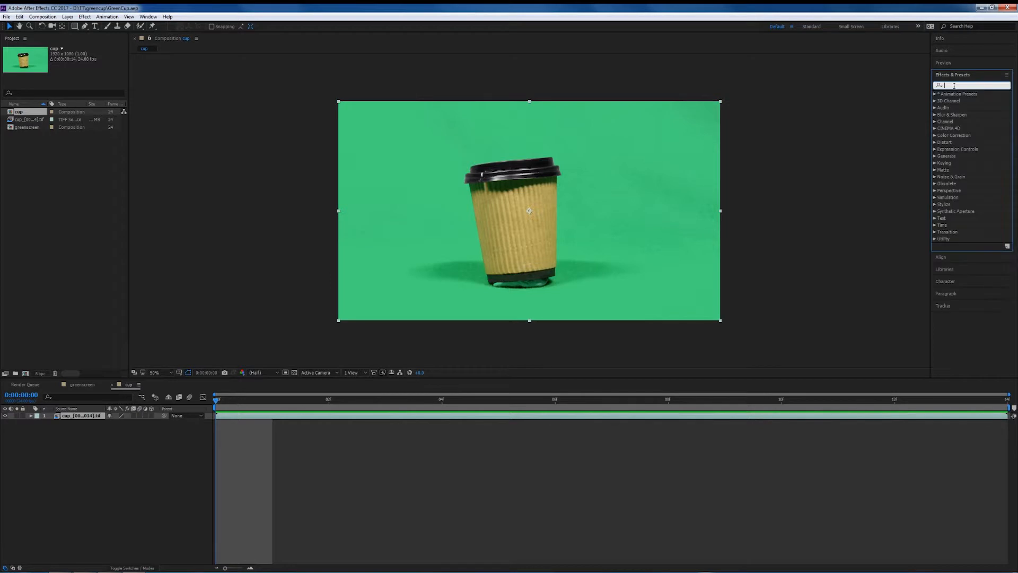
{"action": "type", "text": "keyli"}
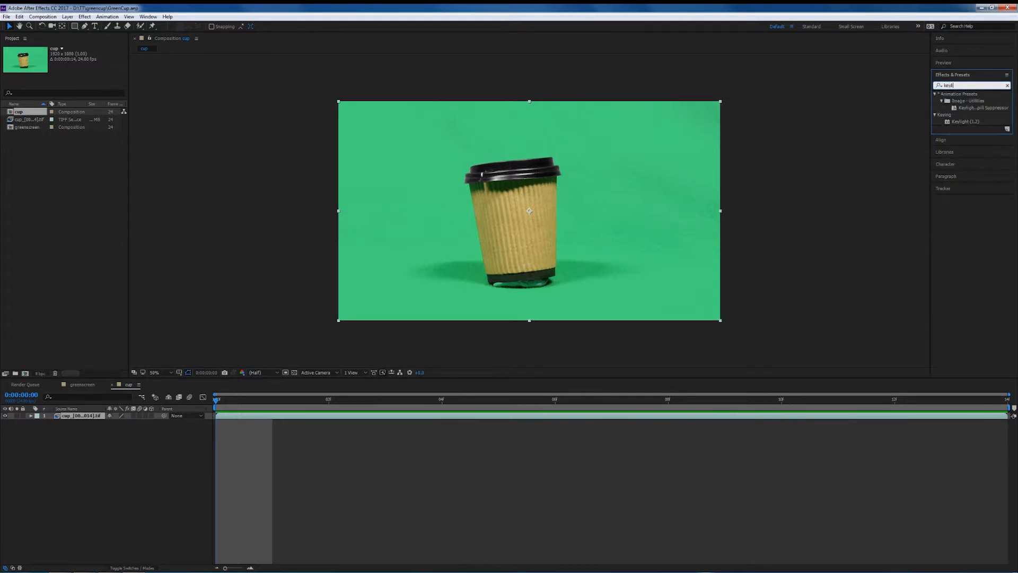
{"action": "left_click", "coordinate": [960, 122]}
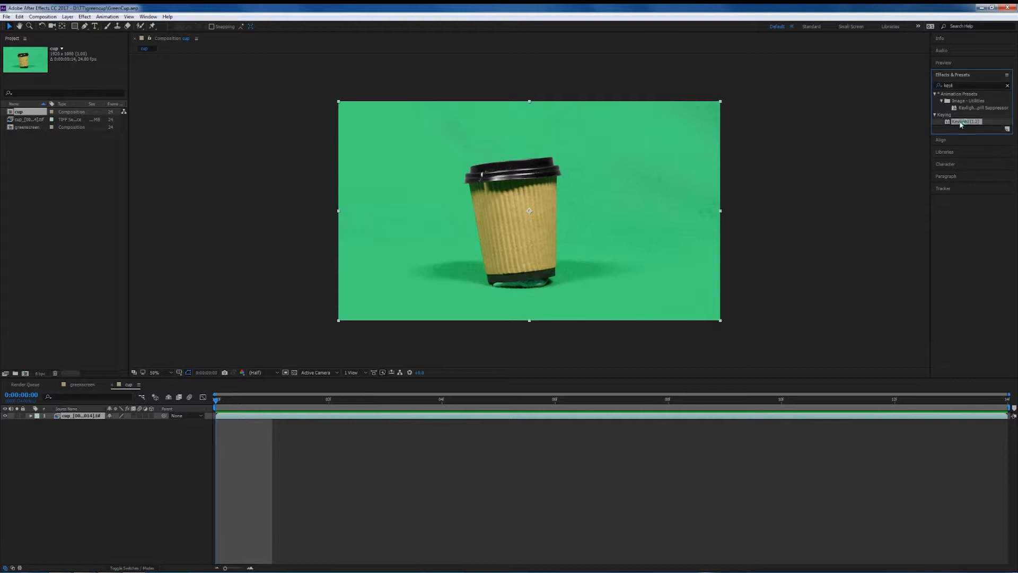
{"action": "left_click_drag", "start_coordinate": [961, 124], "coordinate": [71, 419]}
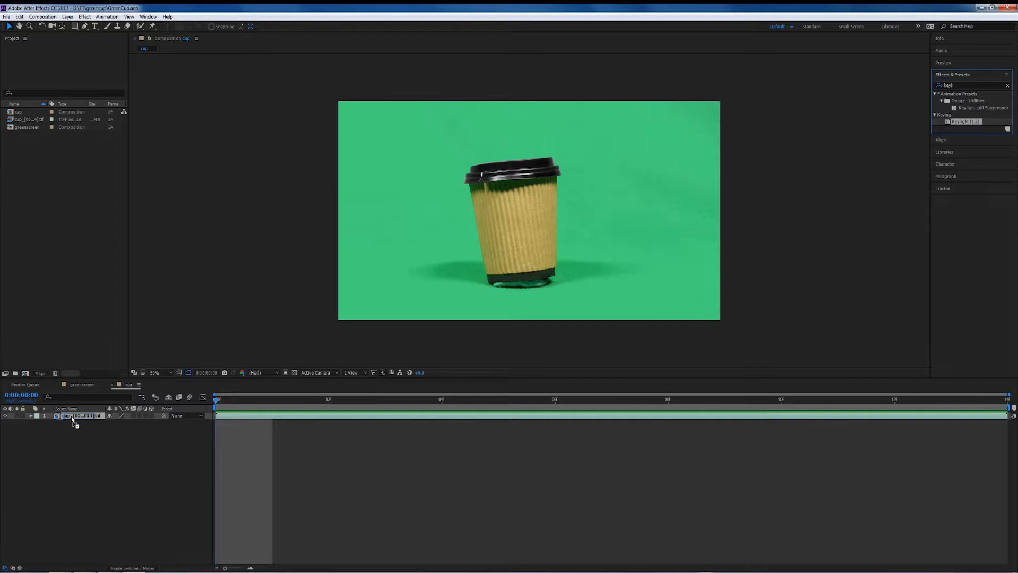
{"action": "left_click_drag", "start_coordinate": [72, 416], "coordinate": [72, 418]}
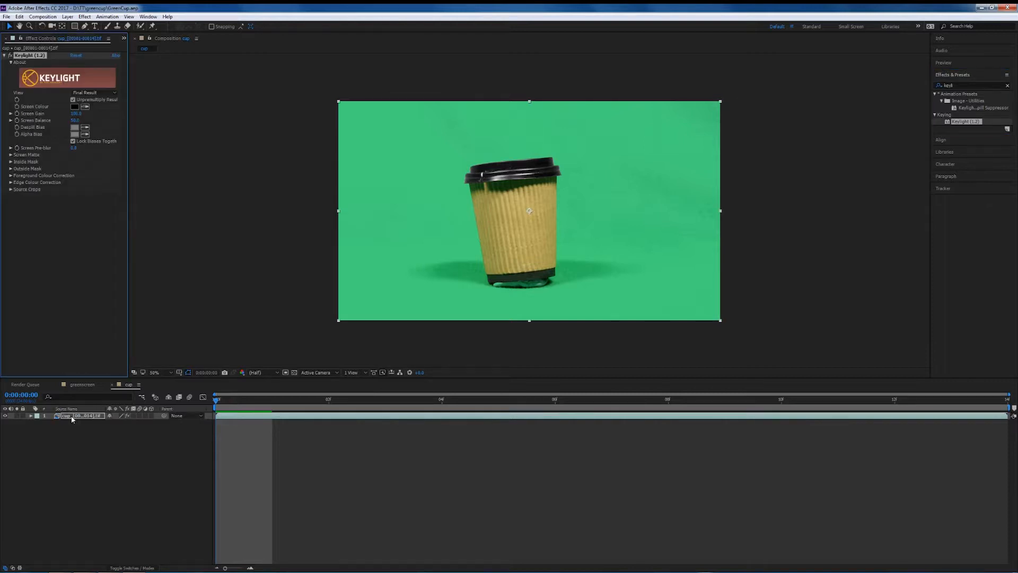
Set Keylight's Screen Colour by sampling the green background, then preview the keyed result.
{"action": "left_click", "coordinate": [84, 107]}
{"action": "left_click", "coordinate": [418, 200]}
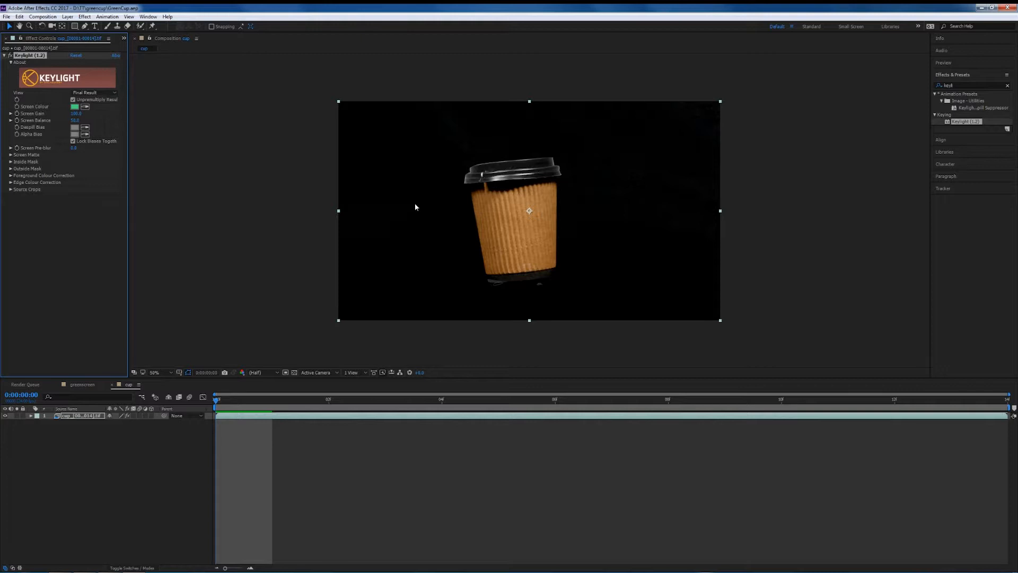
{"action": "key", "text": "space"}
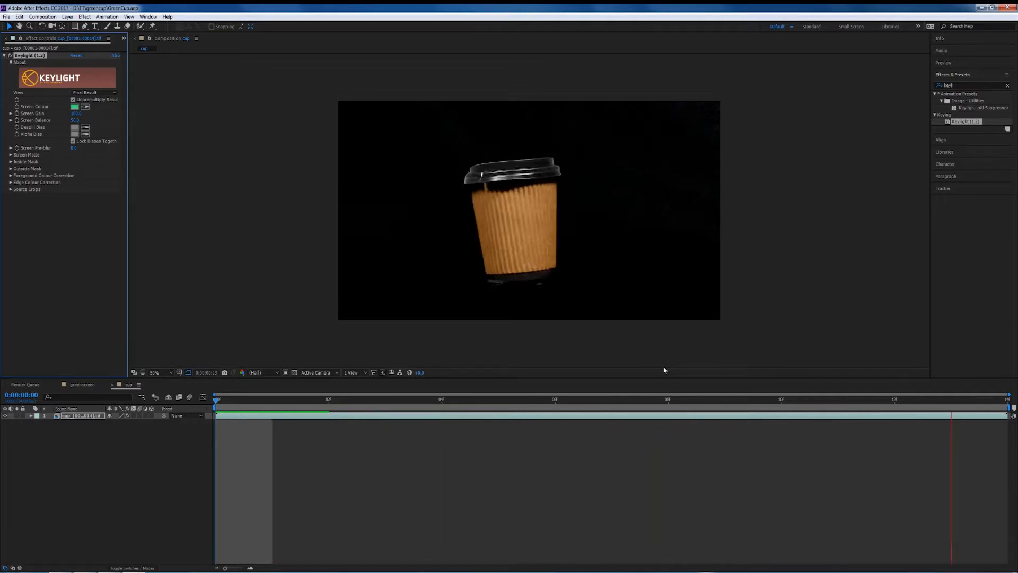
{"action": "key", "text": "space"}
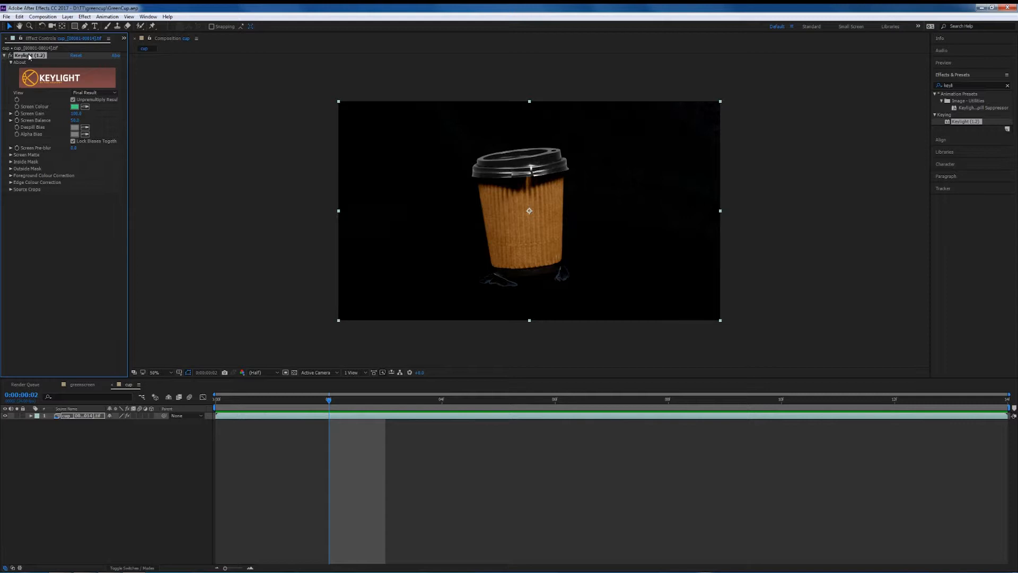
Remove the Keylight effect from the cup layer.
{"action": "key", "text": "Delete"}
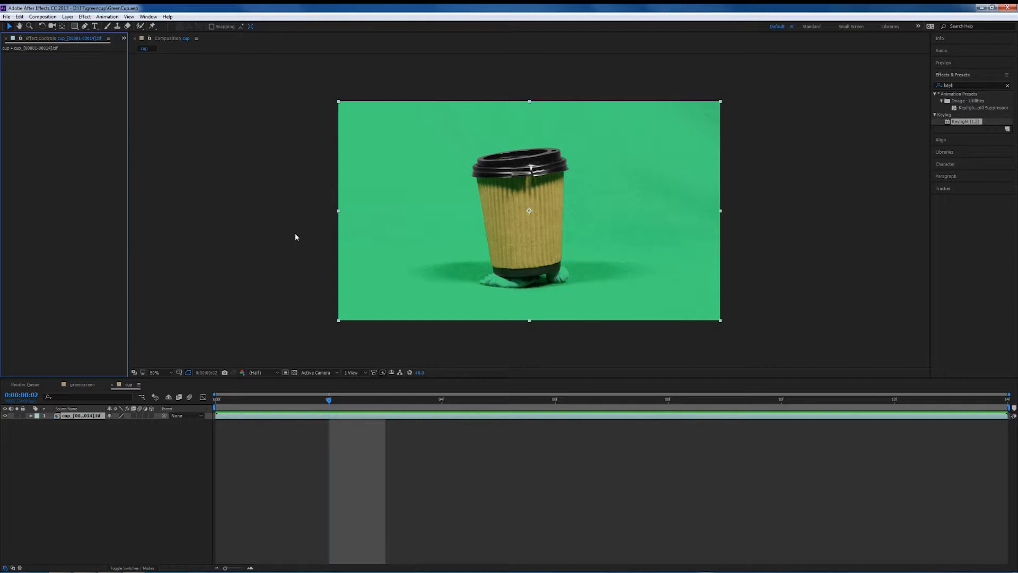
Start a Pen tool mask on frame 0, placing points at the frame's left edge and the cup's left side.
{"action": "left_click", "coordinate": [85, 26]}
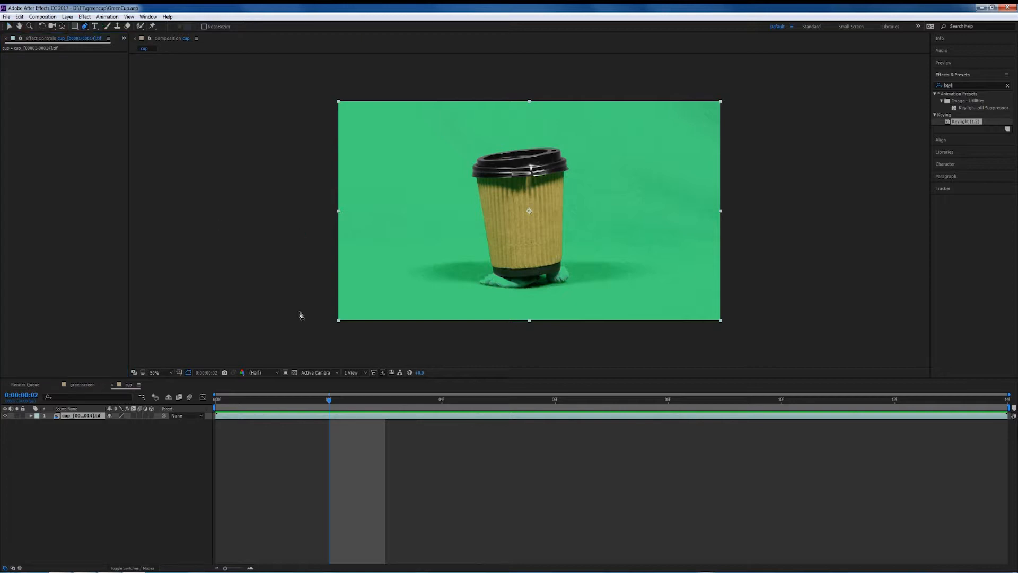
{"action": "left_click_drag", "start_coordinate": [328, 401], "coordinate": [194, 413]}
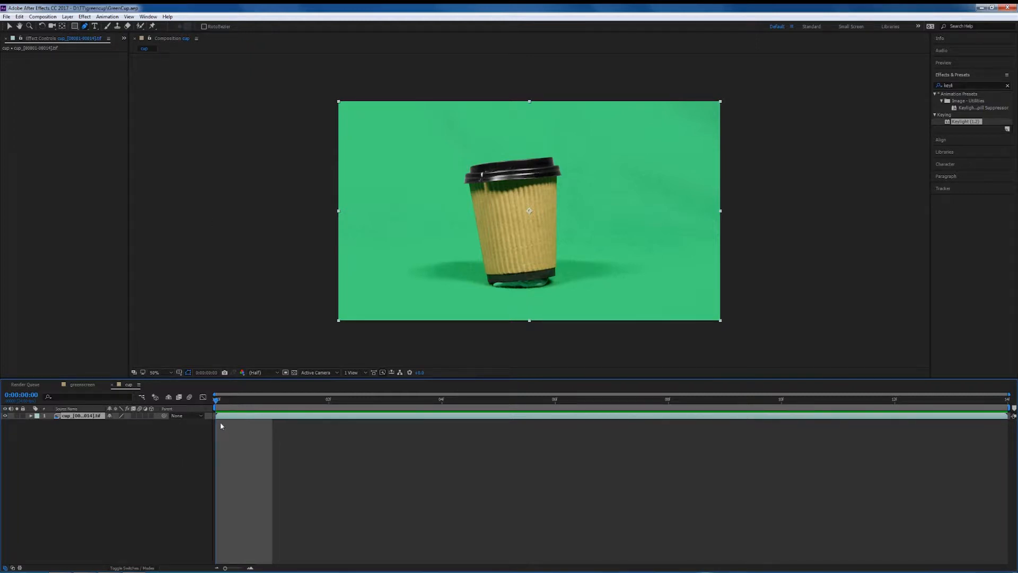
{"action": "left_click", "coordinate": [318, 216]}
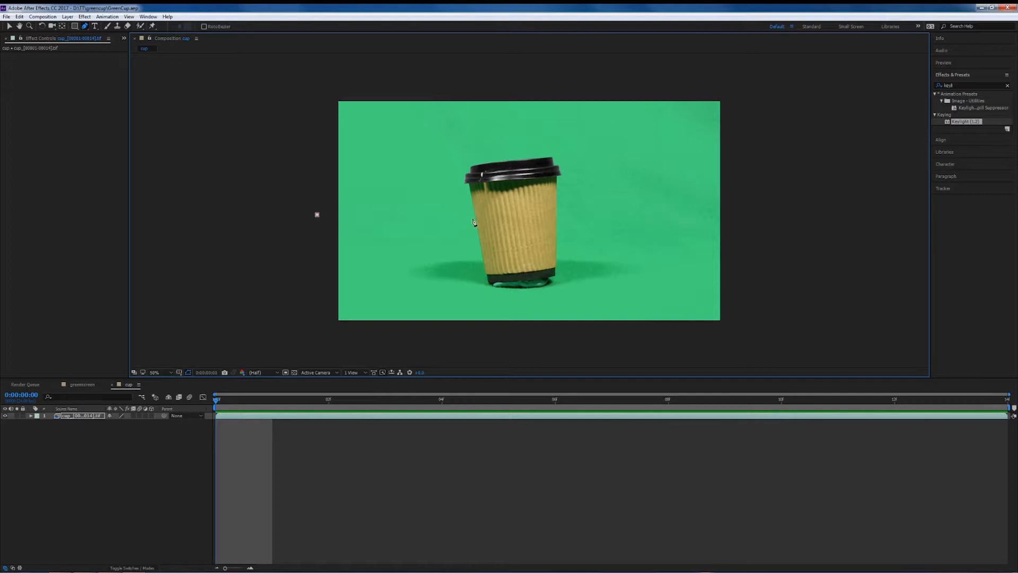
{"action": "left_click", "coordinate": [478, 234]}
{"action": "key", "text": "period"}
{"action": "key", "text": "period"}
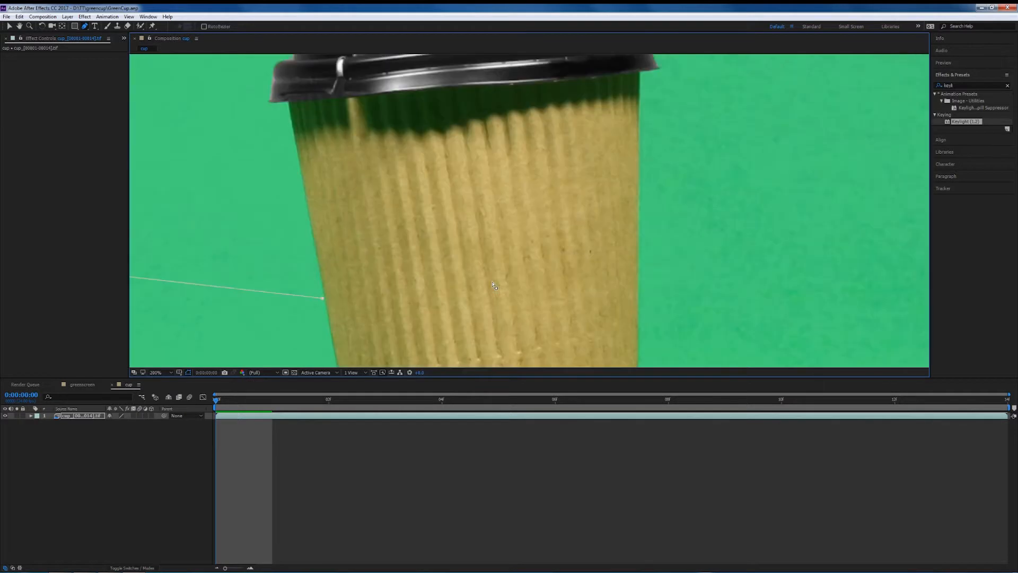
Trace the mask around the cup's base and up along its right side.
{"action": "left_click_drag", "start_coordinate": [450, 313], "coordinate": [472, 95]}
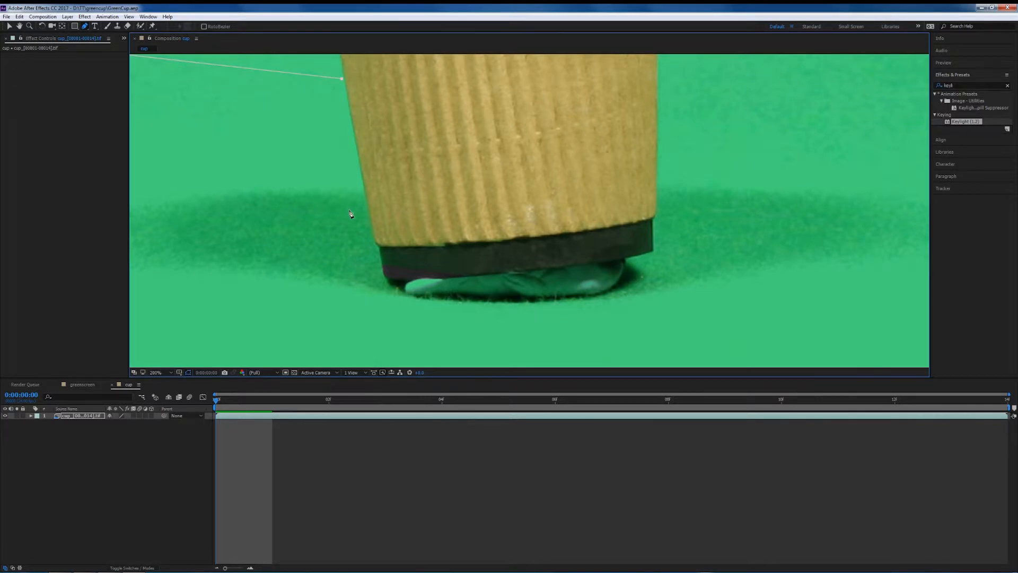
{"action": "left_click", "coordinate": [374, 239]}
{"action": "left_click_drag", "start_coordinate": [374, 239], "coordinate": [377, 241]}
{"action": "left_click_drag", "start_coordinate": [384, 277], "coordinate": [392, 285]}
{"action": "left_click", "coordinate": [480, 276]}
{"action": "left_click", "coordinate": [598, 263]}
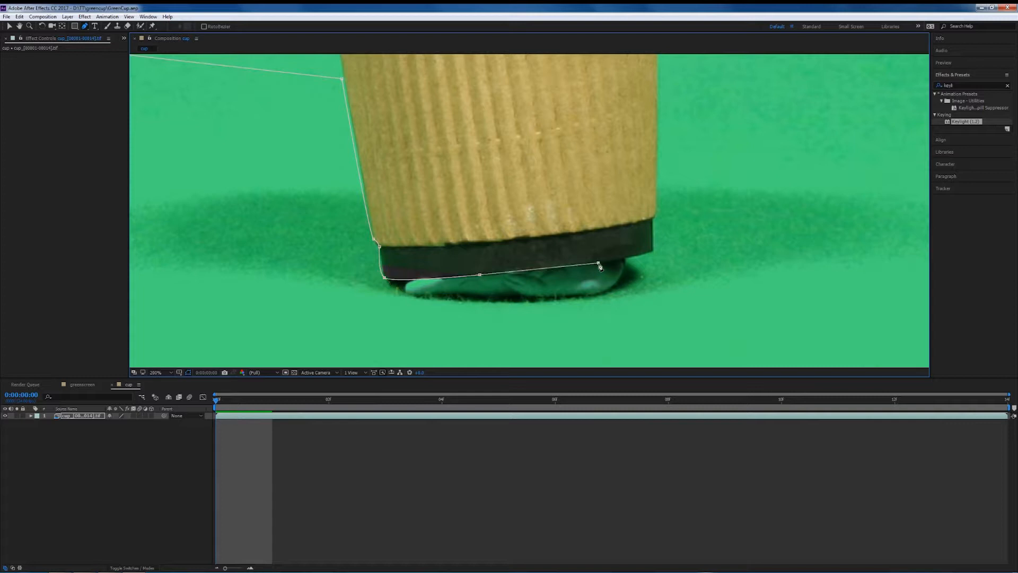
{"action": "left_click", "coordinate": [653, 250]}
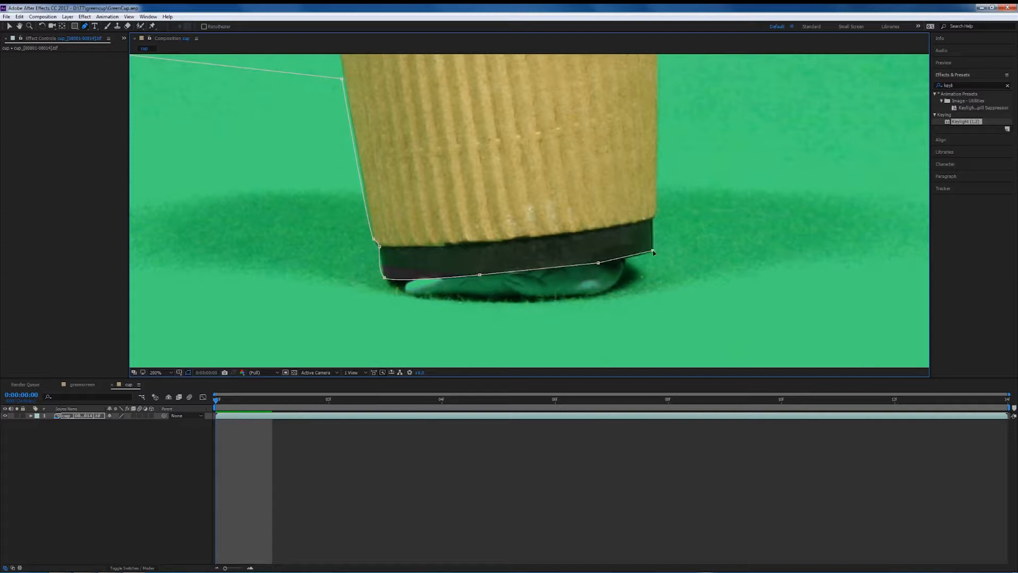
{"action": "left_click", "coordinate": [653, 219]}
{"action": "left_click", "coordinate": [656, 216]}
{"action": "left_click", "coordinate": [658, 143]}
Extend the mask around the lower part of the frame and close it at the starting point.
{"action": "key", "text": "comma"}
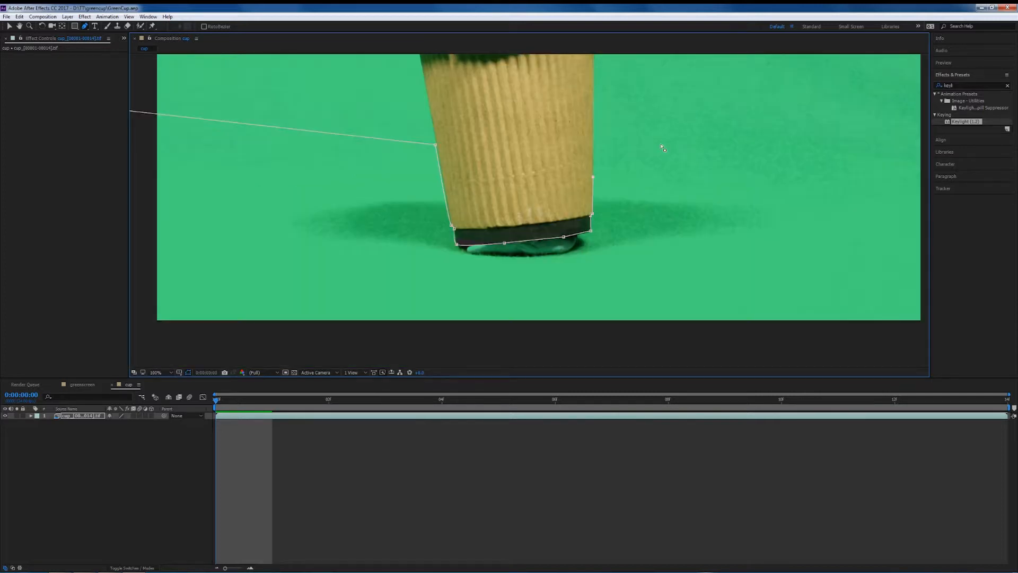
{"action": "key", "text": "comma"}
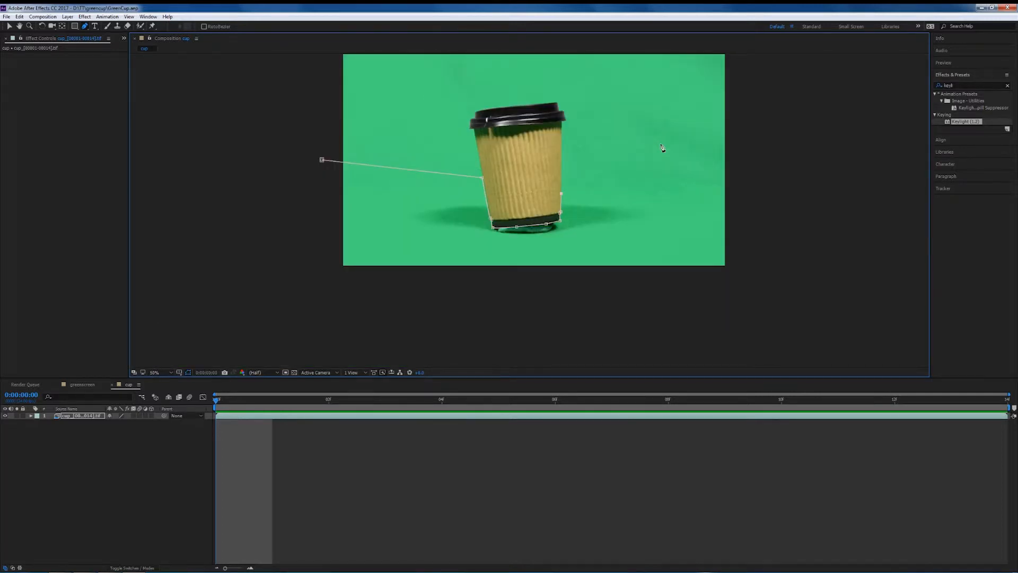
{"action": "left_click", "coordinate": [728, 198]}
{"action": "left_click", "coordinate": [730, 271]}
{"action": "left_click", "coordinate": [320, 272]}
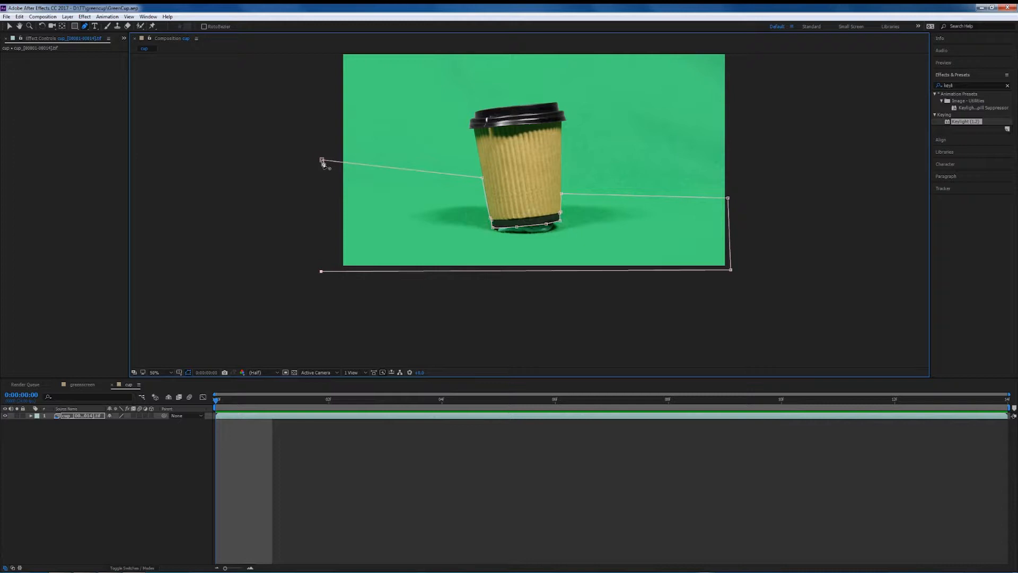
{"action": "left_click", "coordinate": [322, 160]}
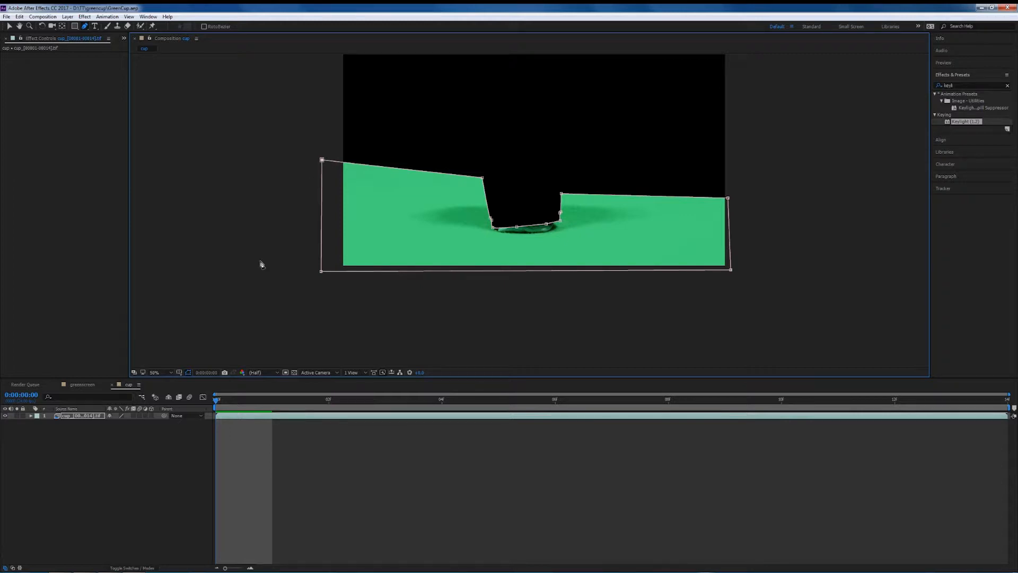
Set Mask 1's mode to Add and turn on Inverted.
{"action": "left_click", "coordinate": [30, 416]}
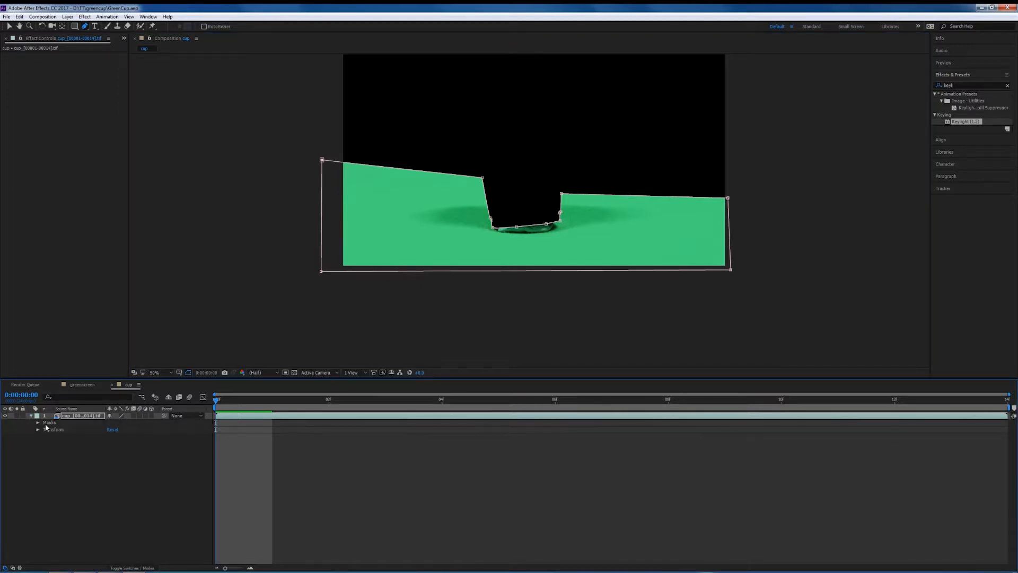
{"action": "left_click", "coordinate": [38, 422]}
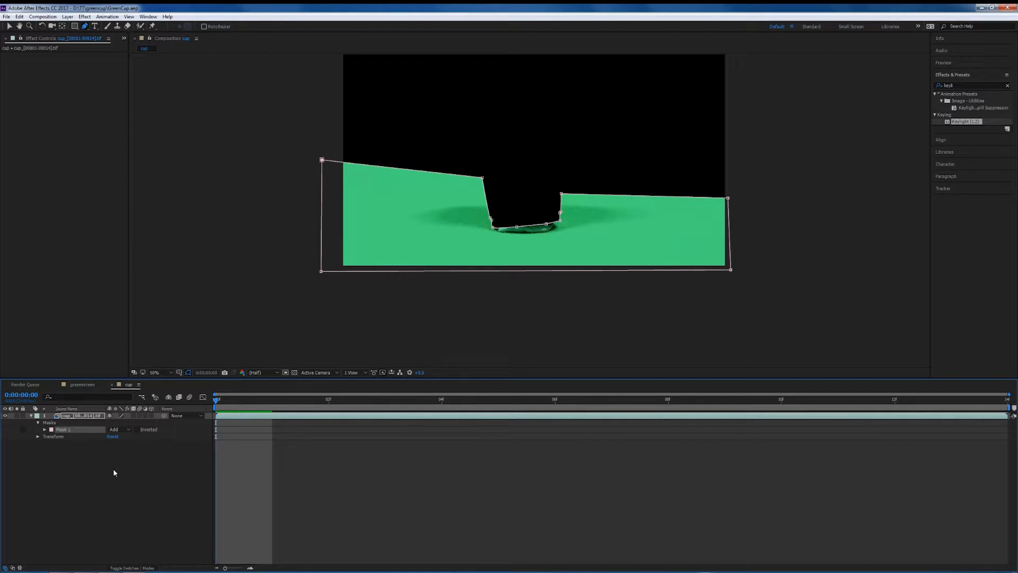
{"action": "left_click", "coordinate": [128, 429]}
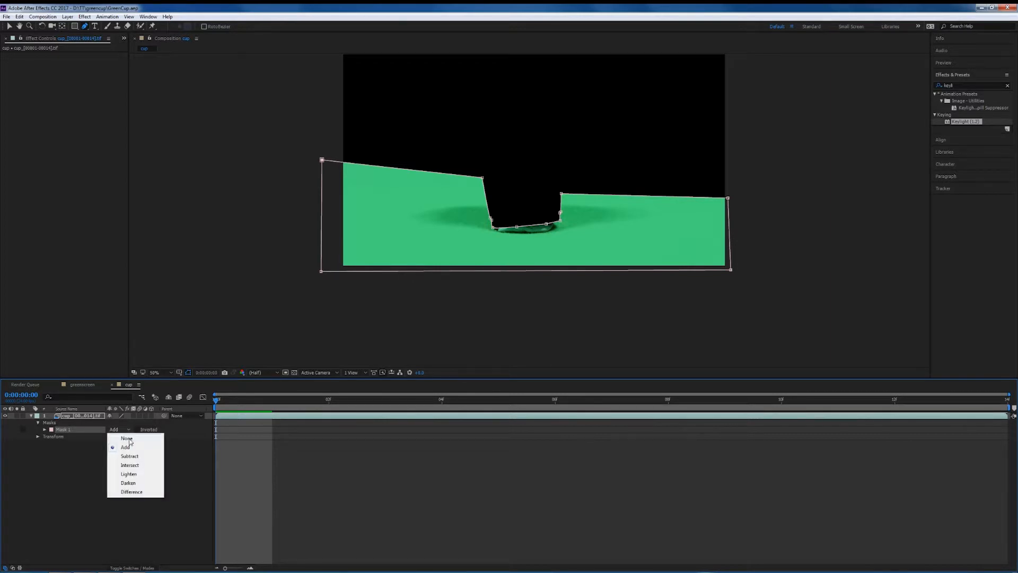
{"action": "left_click", "coordinate": [130, 457]}
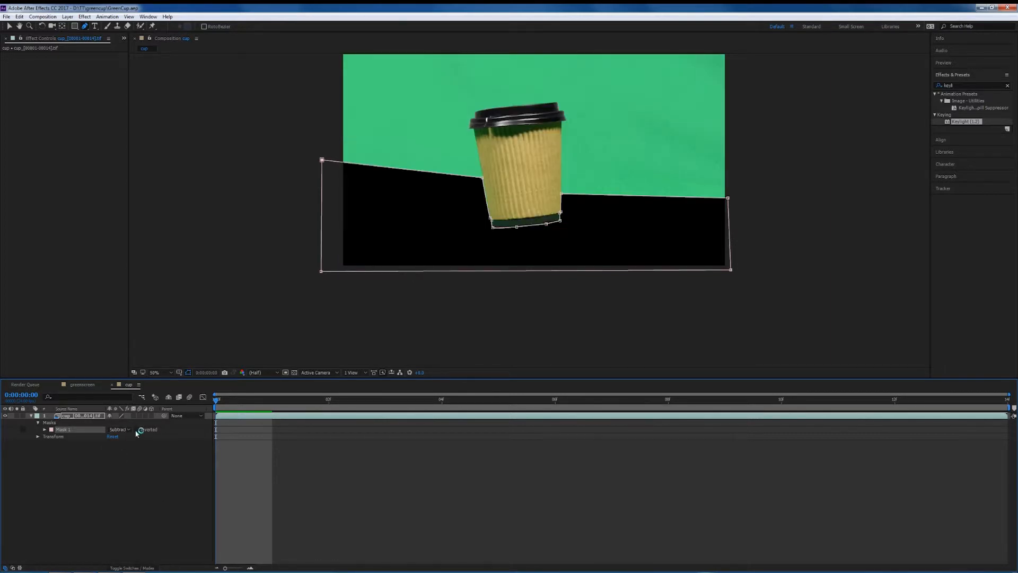
{"action": "left_click", "coordinate": [128, 429]}
{"action": "left_click", "coordinate": [130, 447]}
{"action": "left_click", "coordinate": [137, 429]}
Preview the masked footage and return to the first frame.
{"action": "key", "text": "space"}
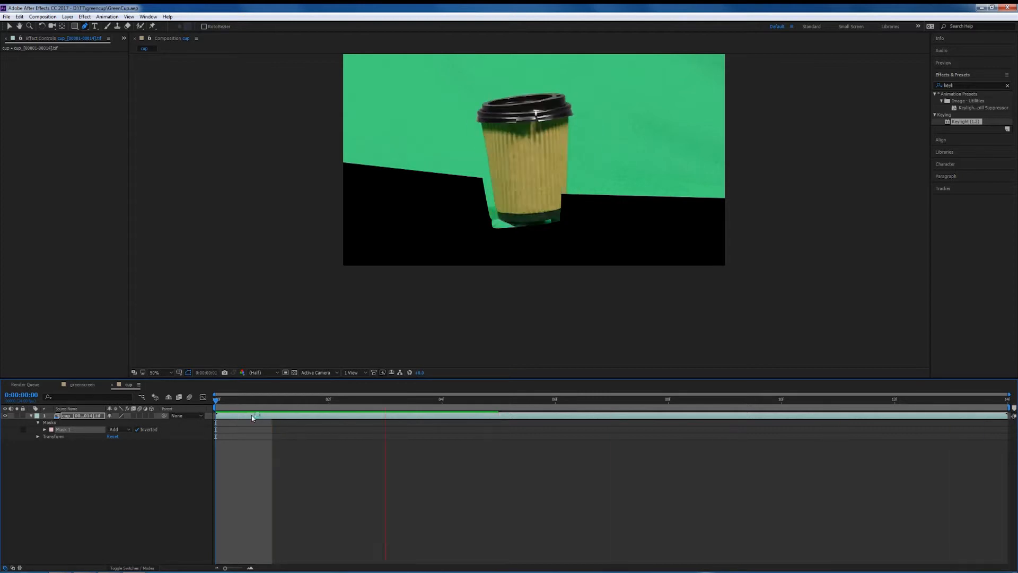
{"action": "key", "text": "space"}
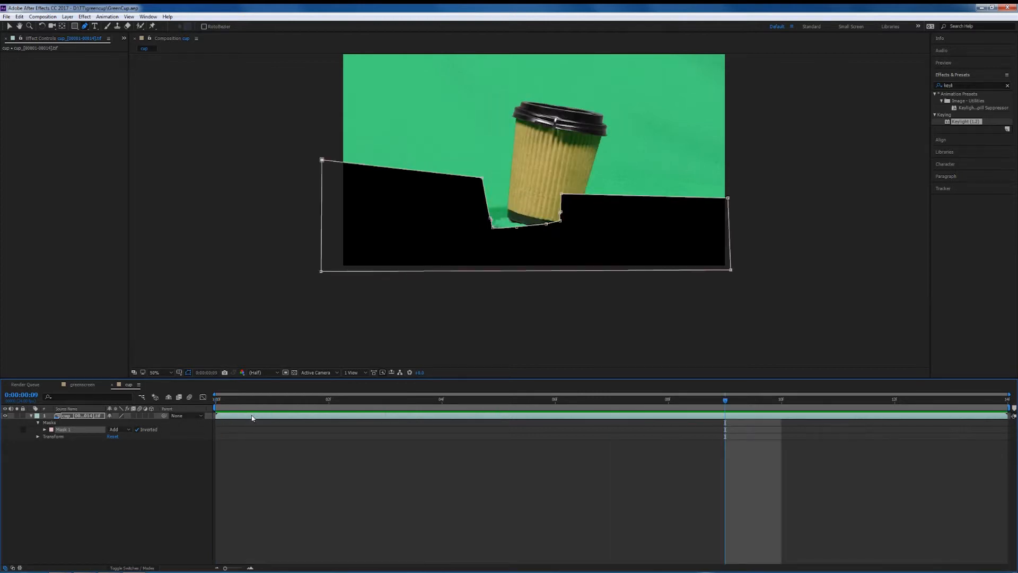
{"action": "key", "text": "Home"}
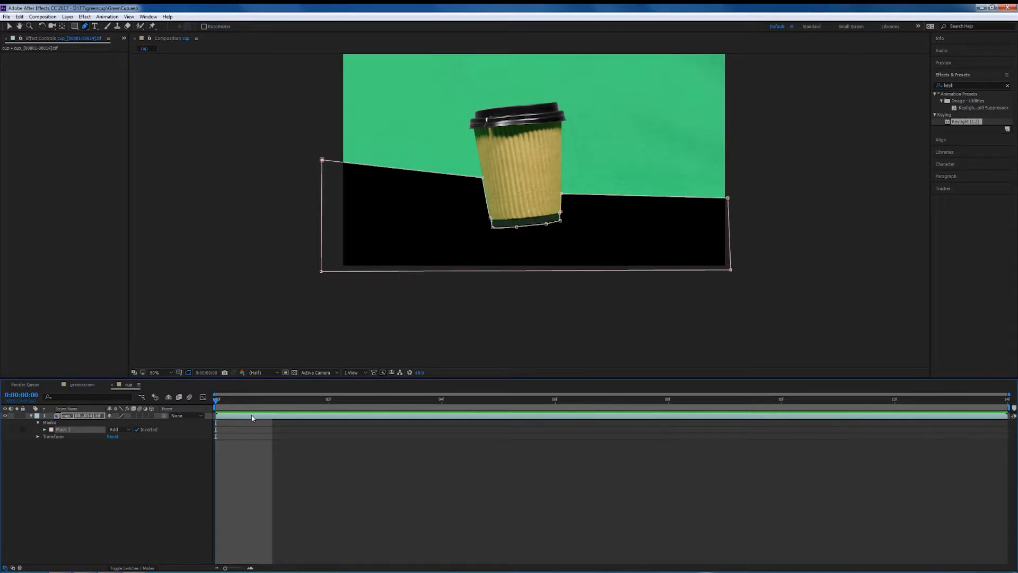
Enable keyframing for Mask 1's Mask Path and add keyframes at frames 0 and 1.
{"action": "left_click", "coordinate": [44, 430]}
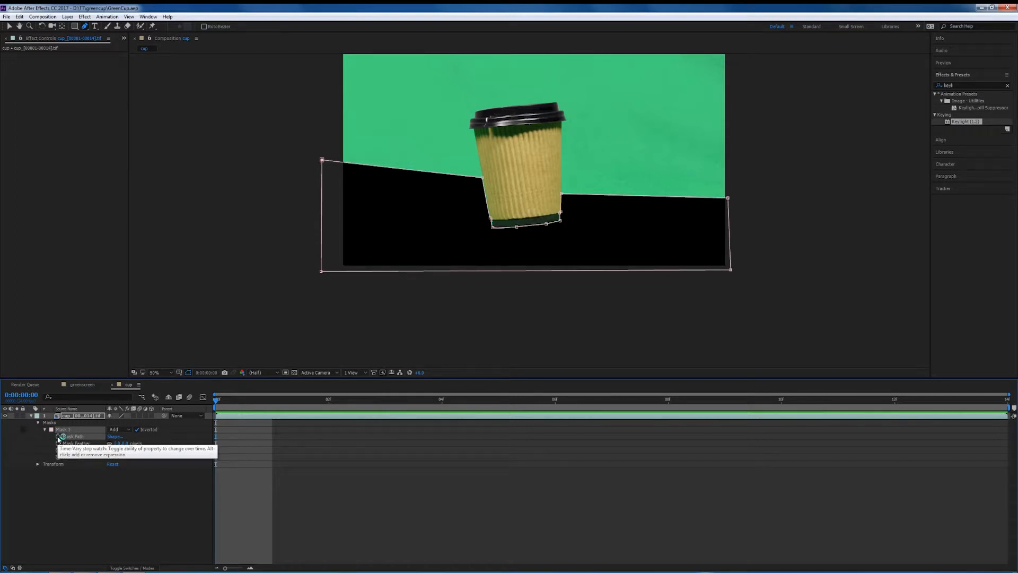
{"action": "left_click", "coordinate": [58, 436]}
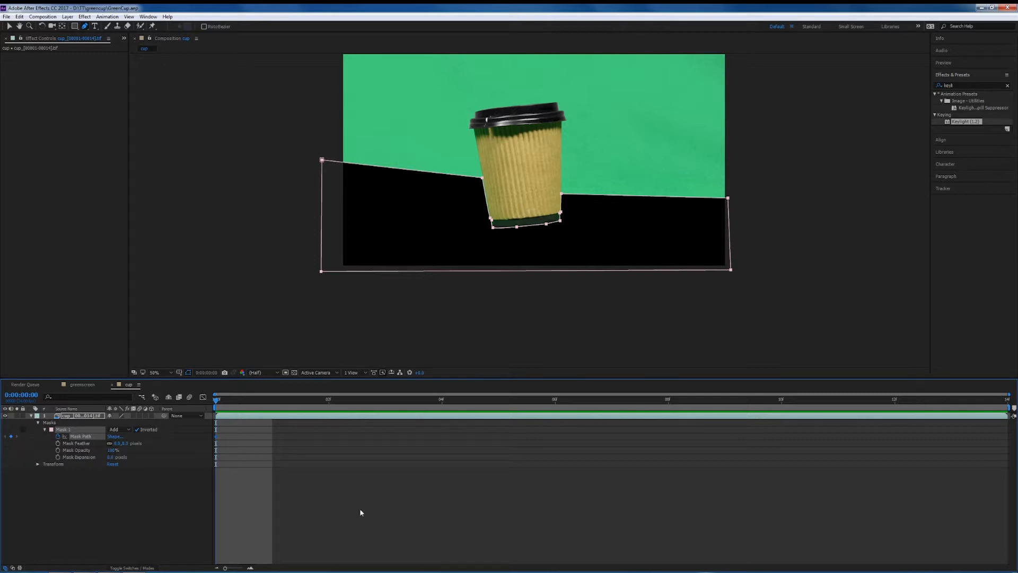
{"action": "mouse_move", "coordinate": [216, 405]}
{"action": "left_mouse_down"}
{"action": "mouse_move", "coordinate": [256, 404]}
{"action": "mouse_move", "coordinate": [228, 403]}
{"action": "left_mouse_up"}
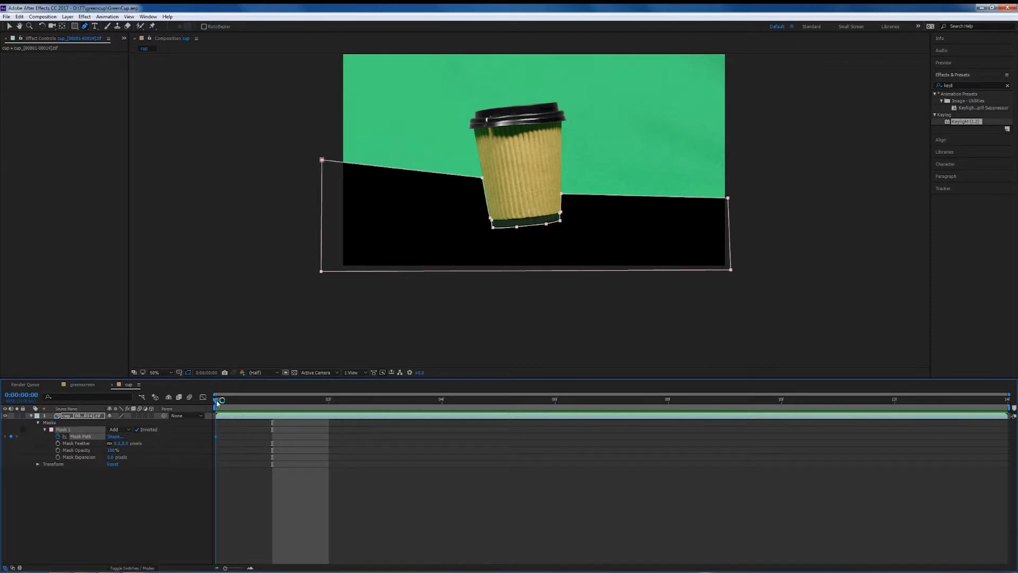
{"action": "left_click_drag", "start_coordinate": [232, 403], "coordinate": [257, 404]}
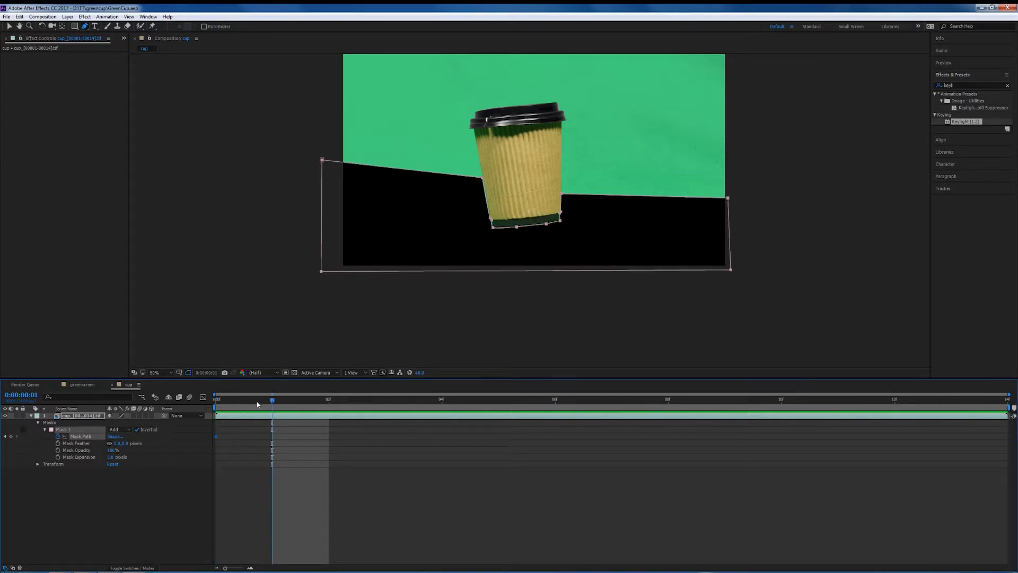
{"action": "left_click", "coordinate": [10, 437]}
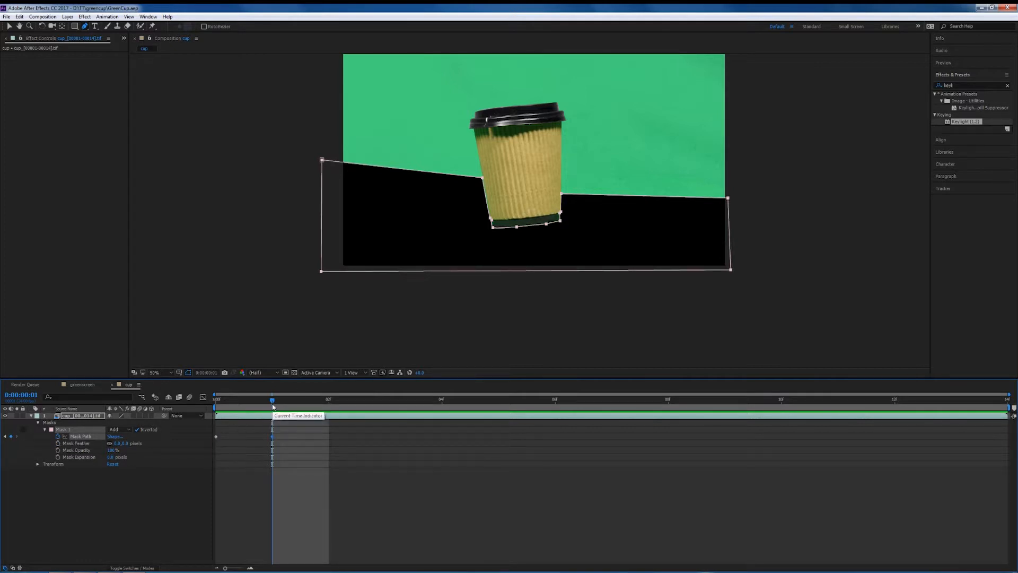
Try to shift the mask with Free Transform at frame 2 to follow the cup.
{"action": "left_click_drag", "start_coordinate": [255, 403], "coordinate": [318, 408]}
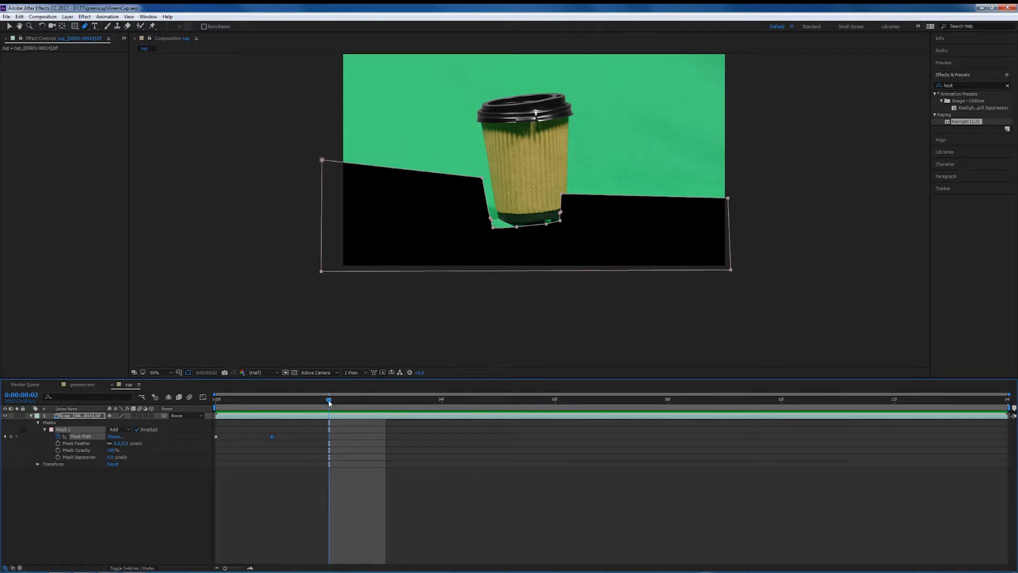
{"action": "left_click", "coordinate": [284, 399]}
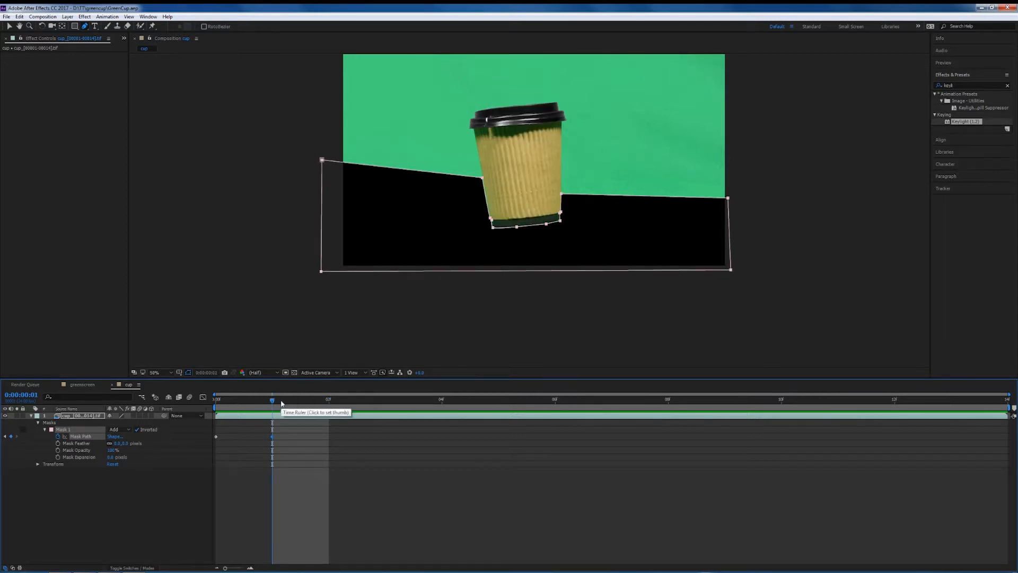
{"action": "left_click", "coordinate": [307, 399]}
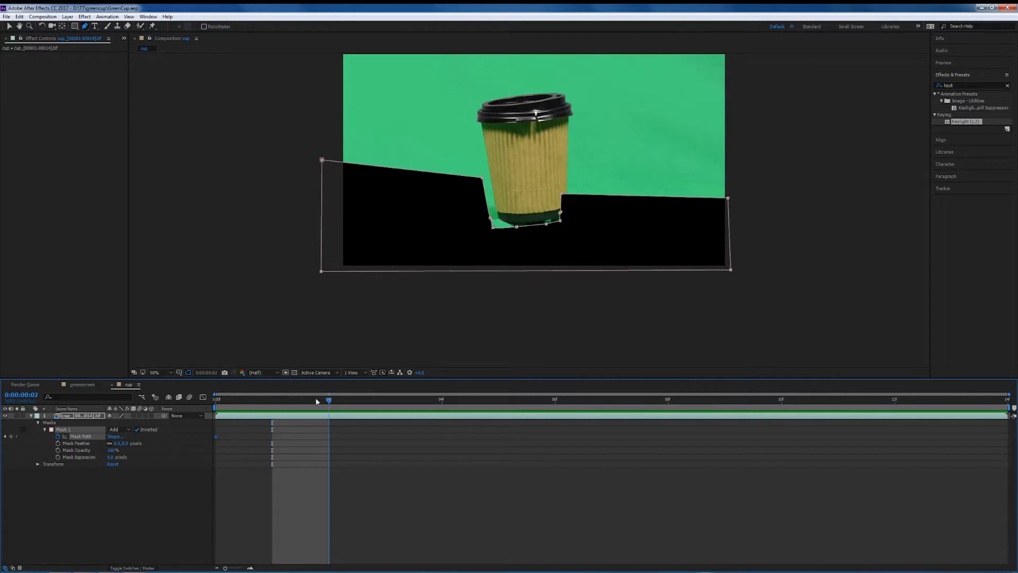
{"action": "key", "text": "ctrl+t"}
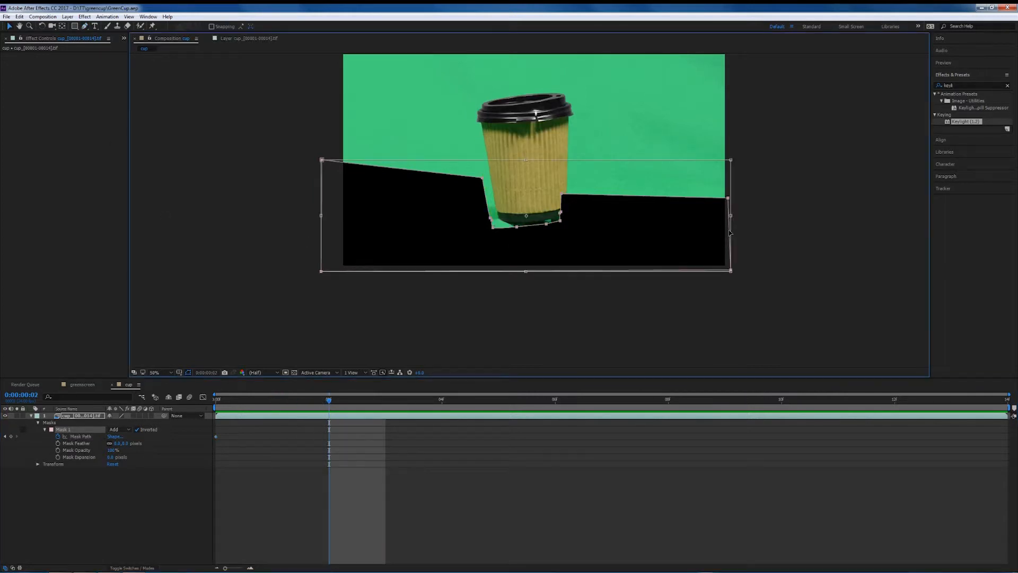
{"action": "left_click_drag", "start_coordinate": [657, 237], "coordinate": [666, 237]}
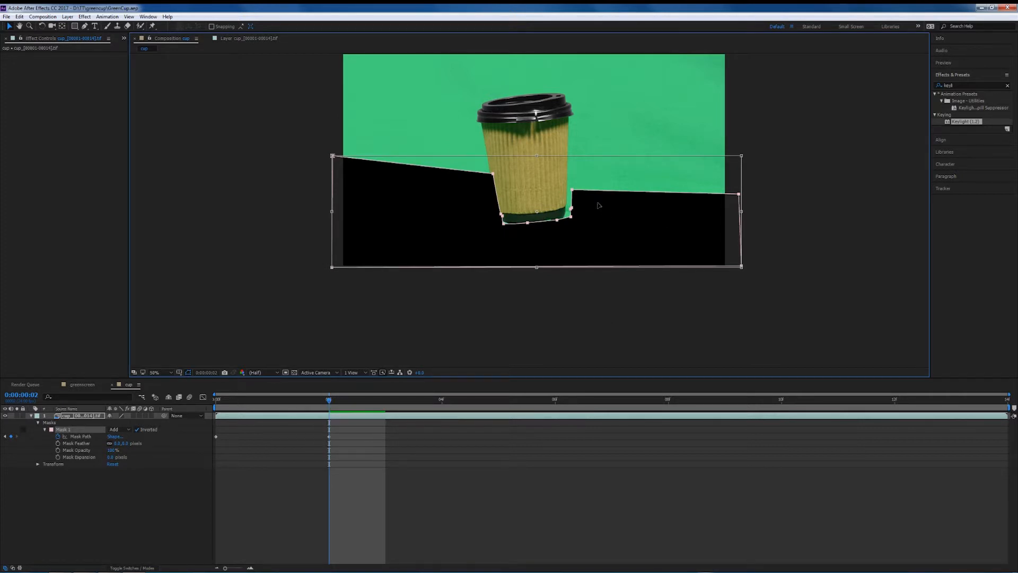
{"action": "left_click", "coordinate": [327, 401]}
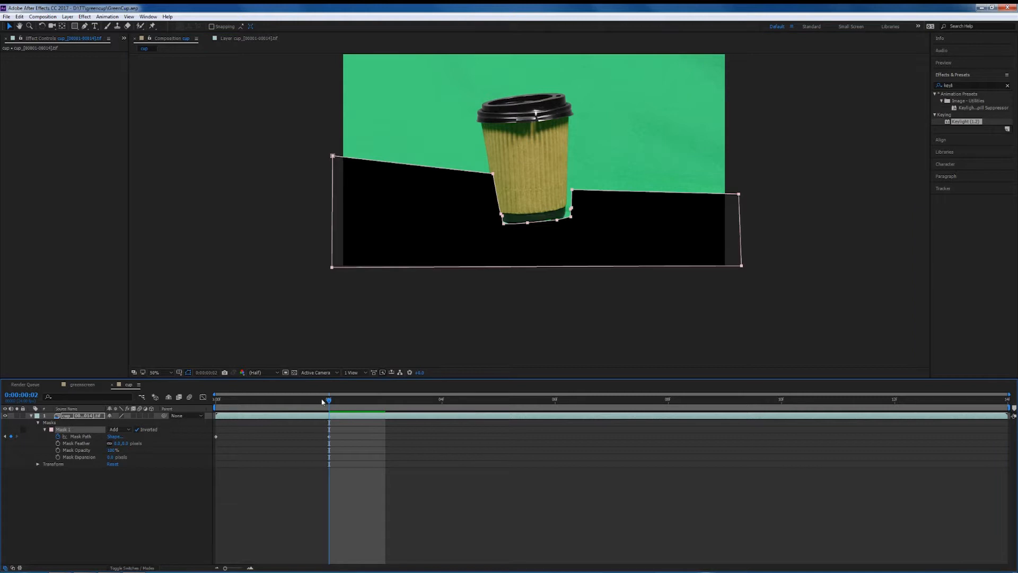
{"action": "left_click_drag", "start_coordinate": [300, 399], "coordinate": [333, 429]}
{"action": "key", "text": "ctrl+z"}
{"action": "key", "text": "ctrl+z"}
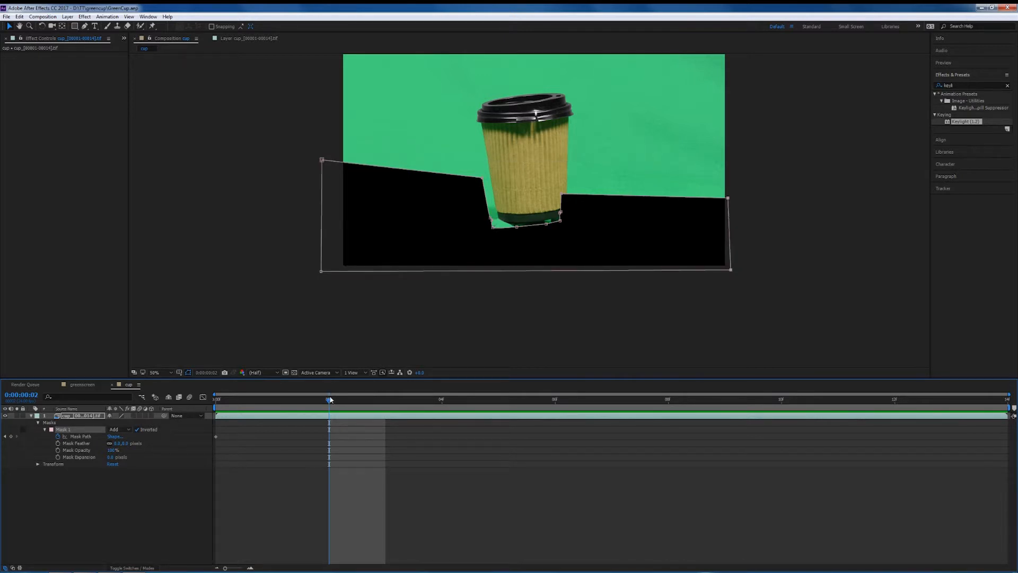
Add a Mask Path keyframe at frame 1, select the whole mask path, and move to frame 2.
{"action": "left_click_drag", "start_coordinate": [329, 399], "coordinate": [228, 405]}
{"action": "left_click", "coordinate": [272, 403]}
{"action": "left_click", "coordinate": [10, 436]}
{"action": "left_click", "coordinate": [80, 436]}
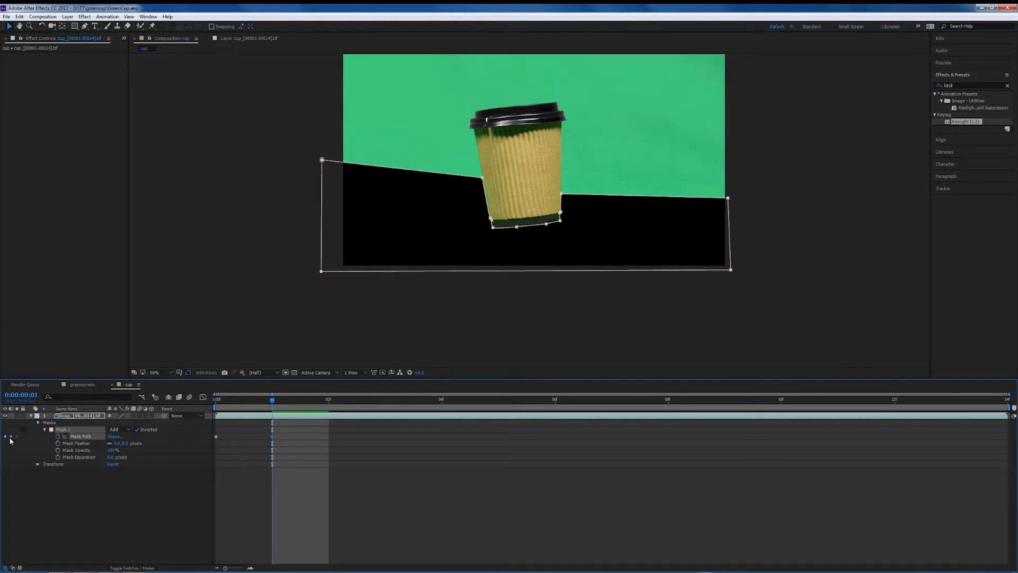
{"action": "left_click", "coordinate": [327, 401]}
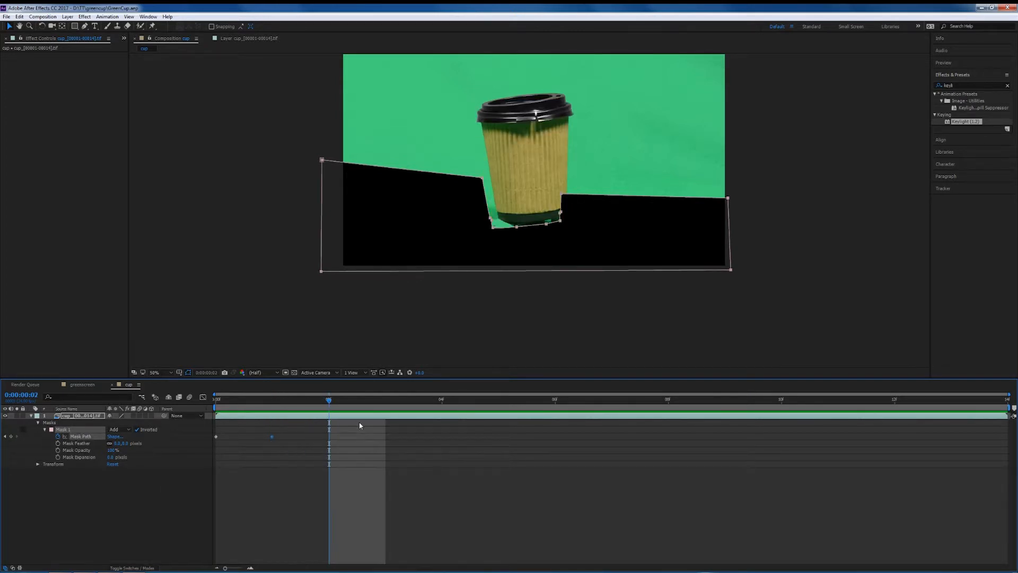
Nudge the whole mask right and up with Free Transform so it follows the cup at frame 2.
{"action": "double_click", "coordinate": [730, 246]}
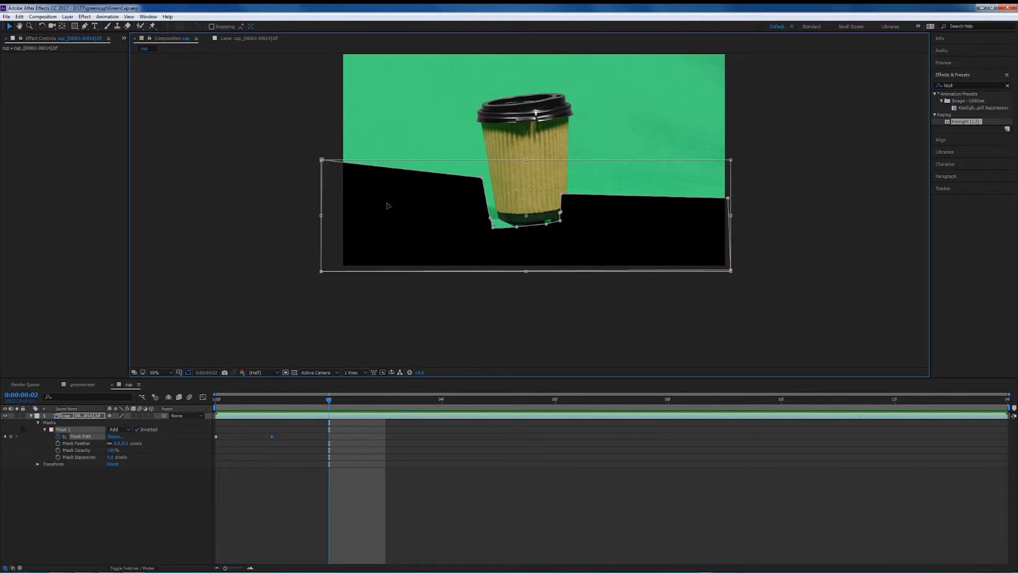
{"action": "key", "text": "Right"}
{"action": "key", "text": "Right"}
{"action": "key", "text": "Right"}
{"action": "key", "text": "Right"}
{"action": "key", "text": "Right"}
{"action": "key", "text": "Right"}
{"action": "key", "text": "Right"}
{"action": "key", "text": "Right"}
{"action": "key", "text": "Right"}
{"action": "key", "text": "Right"}
{"action": "key", "text": "Right"}
{"action": "key", "text": "Right"}
{"action": "key", "text": "Right"}
{"action": "key", "text": "Right"}
{"action": "key", "text": "Right"}
{"action": "key", "text": "Right"}
{"action": "key", "text": "Right"}
{"action": "key", "text": "Right"}
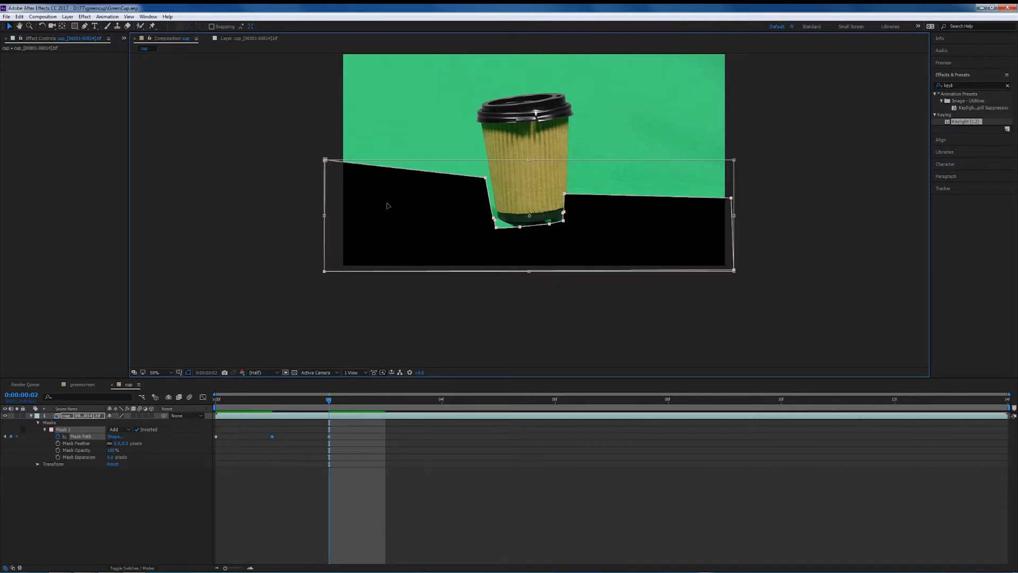
{"action": "key", "text": "Right"}
{"action": "key", "text": "Right"}
{"action": "key", "text": "Right"}
{"action": "key", "text": "Right"}
{"action": "key", "text": "Right"}
{"action": "key", "text": "Up"}
{"action": "key", "text": "Up"}
{"action": "key", "text": "Up"}
{"action": "key", "text": "Up"}
{"action": "key", "text": "Up"}
{"action": "key", "text": "Up"}
{"action": "key", "text": "Up"}
{"action": "key", "text": "Up"}
{"action": "key", "text": "Up"}
{"action": "key", "text": "Up"}
{"action": "key", "text": "Up"}
{"action": "key", "text": "Up"}
{"action": "key", "text": "Up"}
{"action": "key", "text": "Up"}
{"action": "key", "text": "Up"}
{"action": "key", "text": "Up"}
{"action": "key", "text": "Up"}
{"action": "key", "text": "Up"}
{"action": "key", "text": "Up"}
{"action": "key", "text": "Up"}
{"action": "key", "text": "Left"}
{"action": "key", "text": "Left"}
{"action": "key", "text": "Left"}
{"action": "key", "text": "Left"}
{"action": "key", "text": "Left"}
{"action": "key", "text": "Left"}
{"action": "key", "text": "Up"}
{"action": "key", "text": "Up"}
{"action": "key", "text": "Up"}
{"action": "key", "text": "Up"}
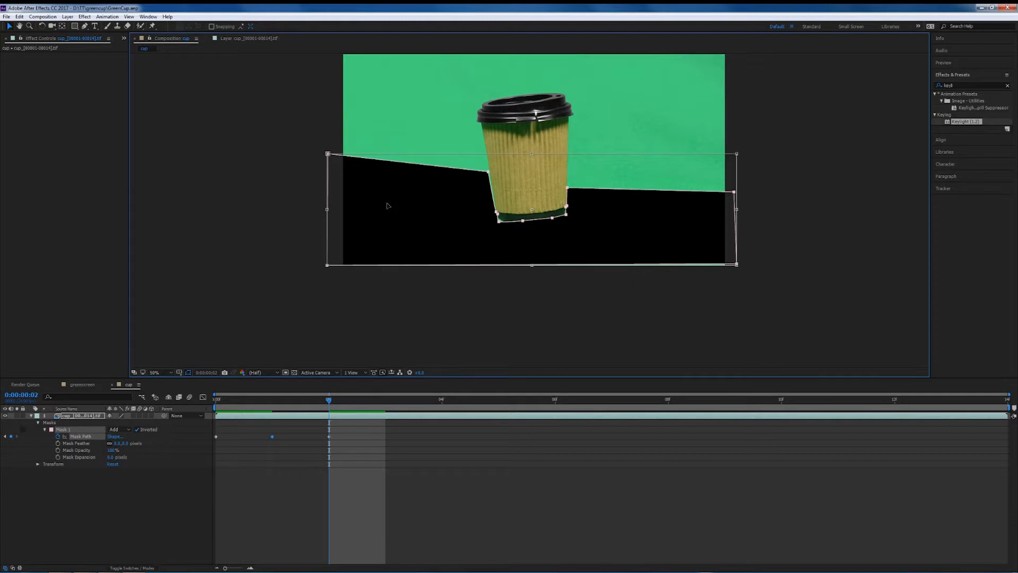
{"action": "key", "text": "period"}
{"action": "key", "text": "period"}
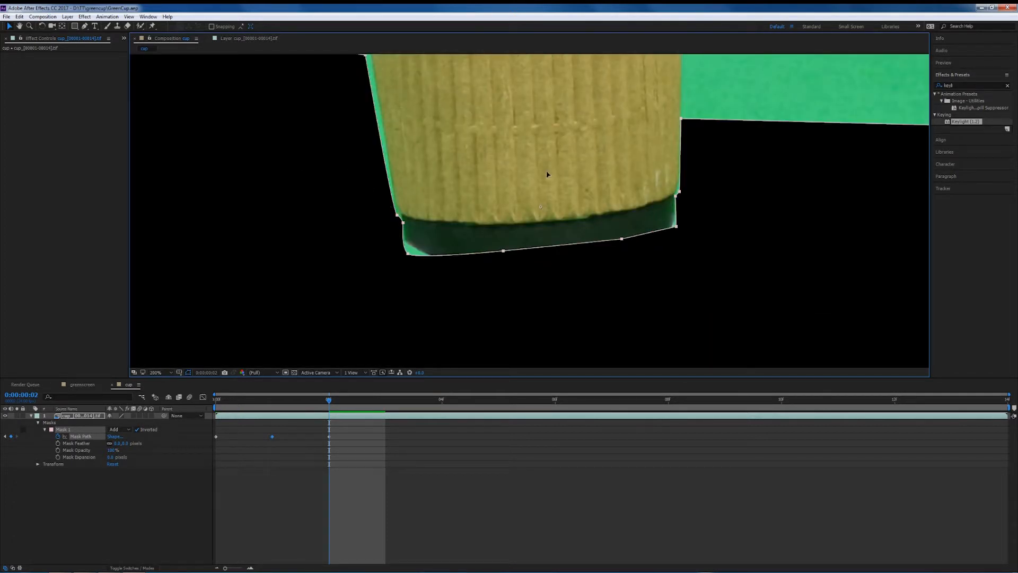
Commit the mask transform and reshape the mask's lower-left corner points around the cup base at frame 2.
{"action": "key", "text": "comma"}
{"action": "key", "text": "comma"}
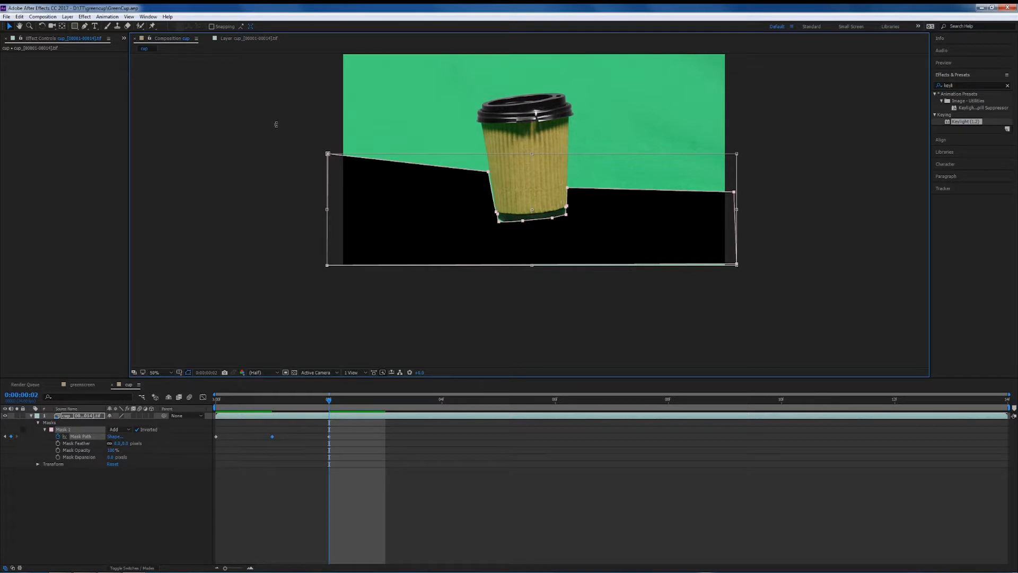
{"action": "key", "text": "Return"}
{"action": "left_click", "coordinate": [291, 122]}
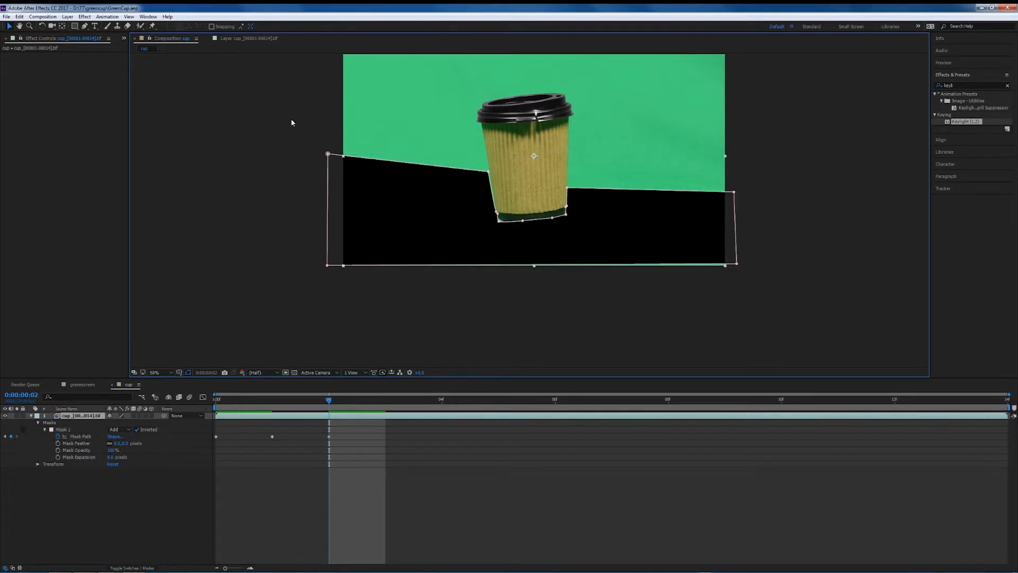
{"action": "left_click", "coordinate": [328, 154]}
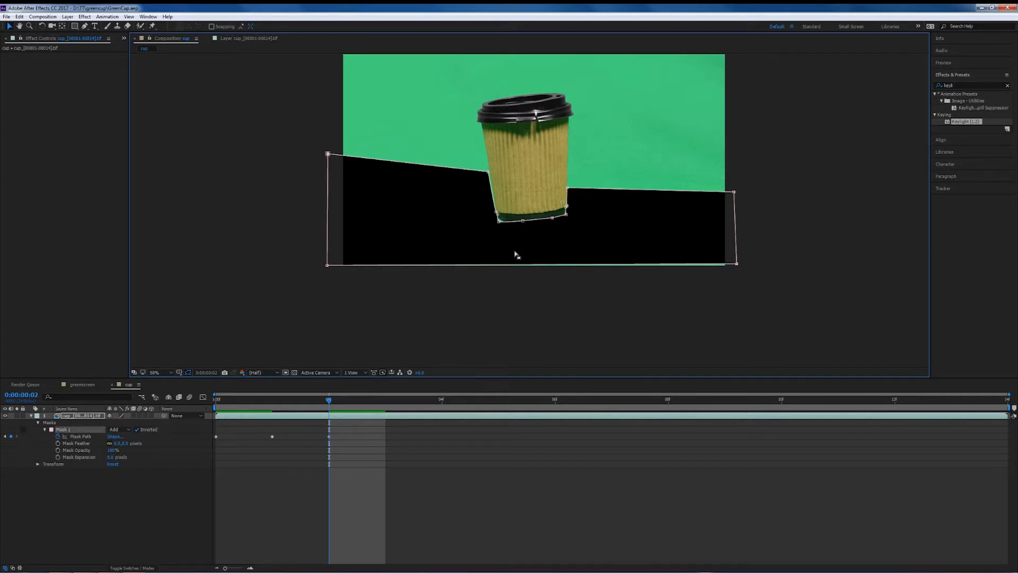
{"action": "scroll", "coordinate": [522, 238], "scroll_direction": "up", "scroll_amount": 6}
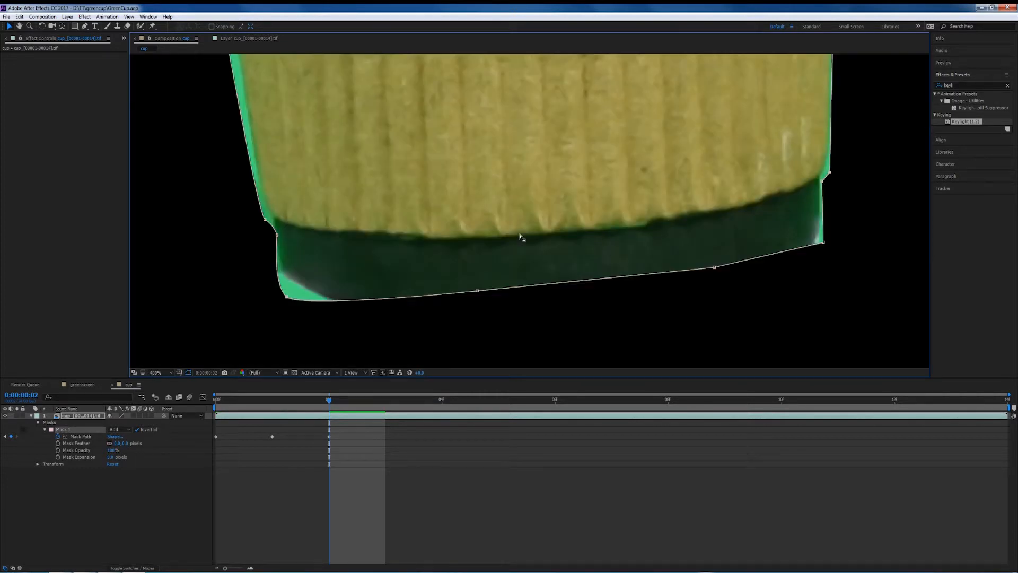
{"action": "left_click_drag", "start_coordinate": [286, 297], "coordinate": [261, 268]}
{"action": "key", "text": "space"}
{"action": "left_click_drag", "start_coordinate": [401, 202], "coordinate": [439, 293]}
{"action": "left_click_drag", "start_coordinate": [304, 313], "coordinate": [302, 299]}
{"action": "left_click", "coordinate": [315, 329]}
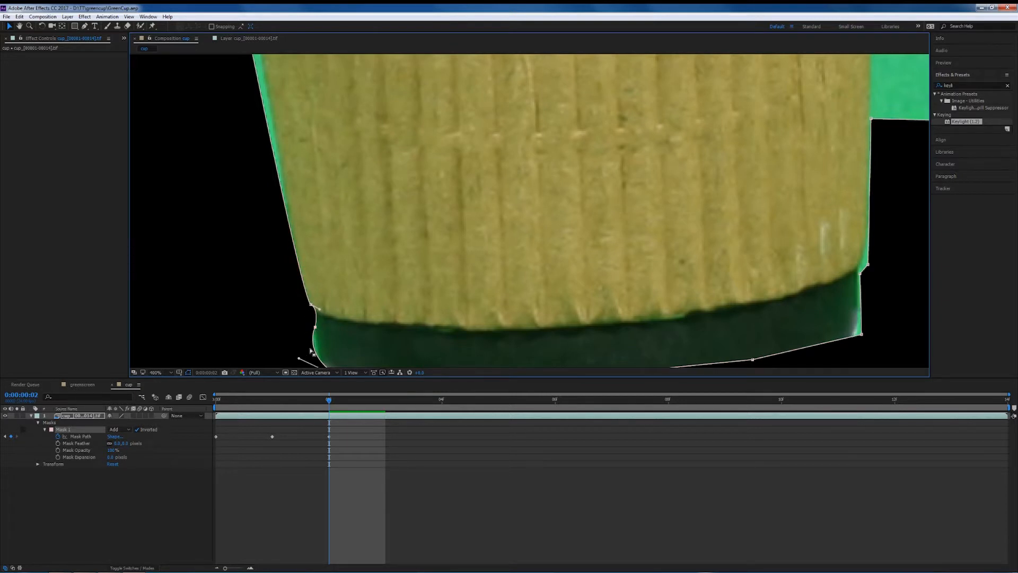
Refine the mask vertices along the cup's bottom edge, right side and left edge at frame 2.
{"action": "key", "text": "space"}
{"action": "left_click_drag", "start_coordinate": [427, 321], "coordinate": [407, 256]}
{"action": "left_click_drag", "start_coordinate": [279, 293], "coordinate": [296, 303]}
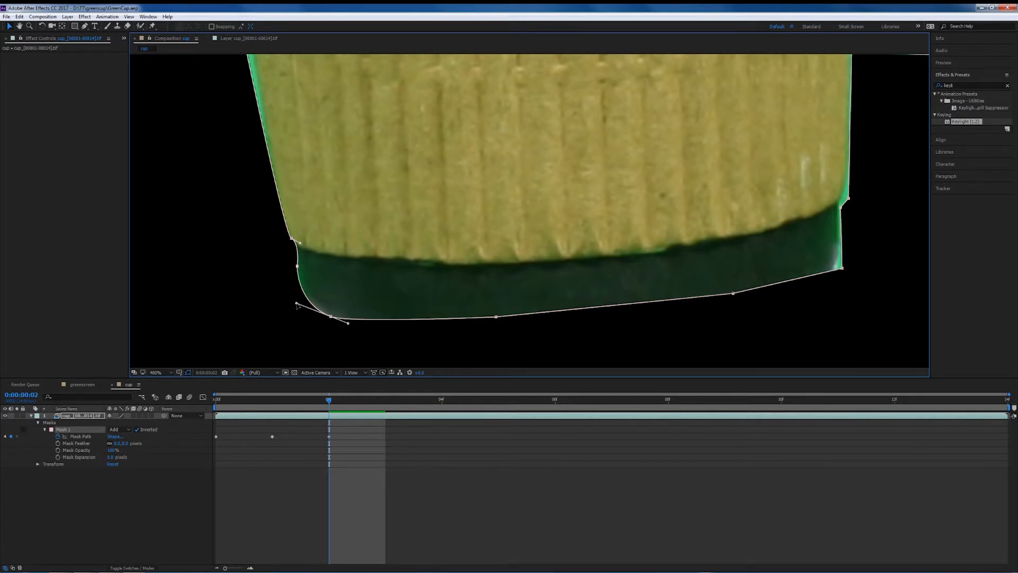
{"action": "mouse_move", "coordinate": [496, 318]}
{"action": "left_mouse_down"}
{"action": "mouse_move", "coordinate": [500, 346]}
{"action": "mouse_move", "coordinate": [504, 328]}
{"action": "left_mouse_up"}
{"action": "key", "text": "space"}
{"action": "left_click_drag", "start_coordinate": [780, 304], "coordinate": [625, 314]}
{"action": "key", "text": "space"}
{"action": "left_click_drag", "start_coordinate": [827, 302], "coordinate": [732, 325]}
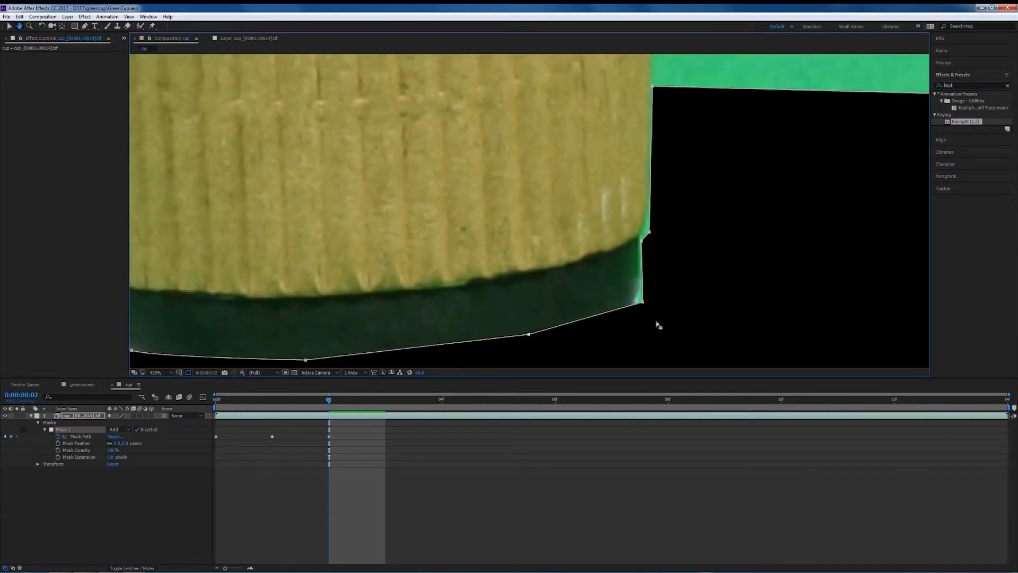
{"action": "left_click_drag", "start_coordinate": [642, 305], "coordinate": [632, 307]}
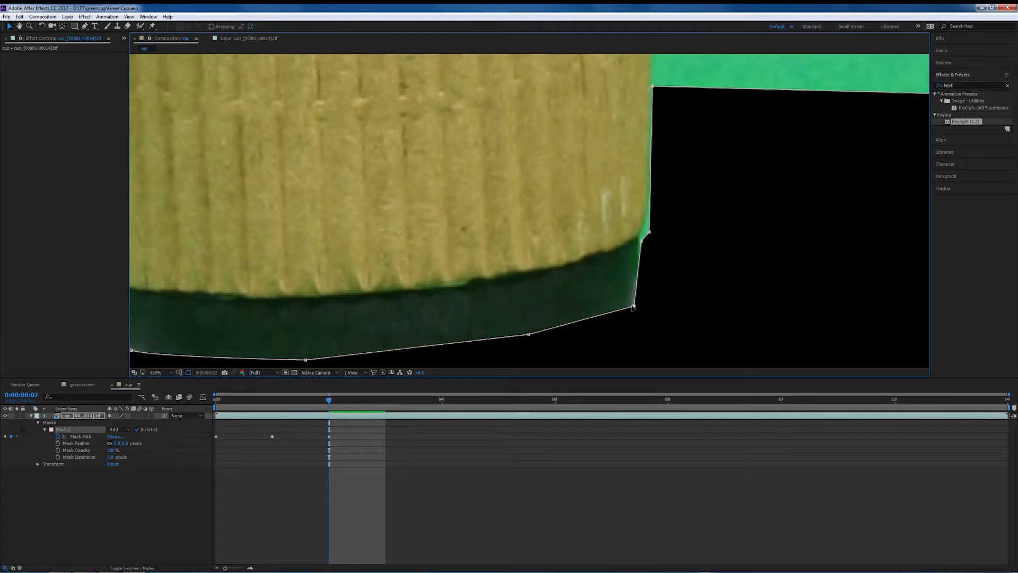
{"action": "key", "text": "space"}
{"action": "left_click_drag", "start_coordinate": [702, 233], "coordinate": [696, 271]}
{"action": "left_click_drag", "start_coordinate": [632, 282], "coordinate": [635, 259]}
{"action": "key", "text": "space"}
{"action": "left_click_drag", "start_coordinate": [552, 173], "coordinate": [810, 294]}
{"action": "left_click_drag", "start_coordinate": [529, 201], "coordinate": [577, 148]}
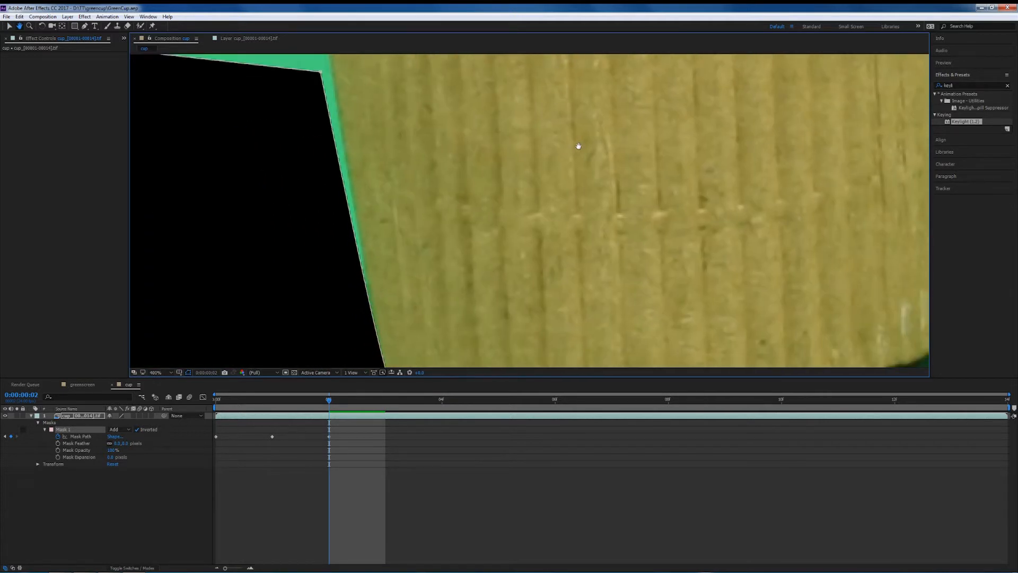
{"action": "left_click_drag", "start_coordinate": [319, 68], "coordinate": [331, 72]}
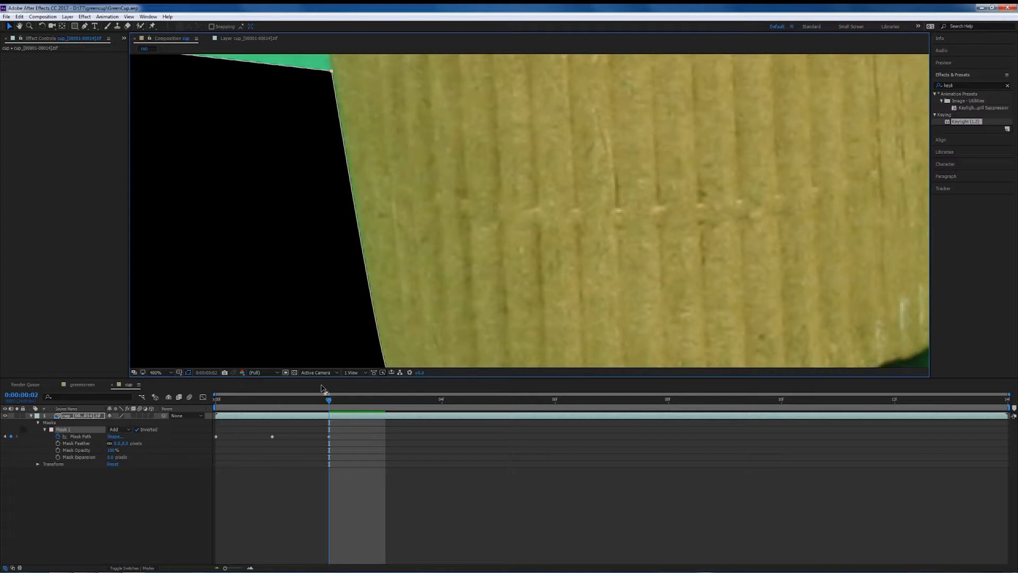
Step through frames 1 to 3 and add a Mask Path keyframe at frame 3.
{"action": "left_click", "coordinate": [329, 402]}
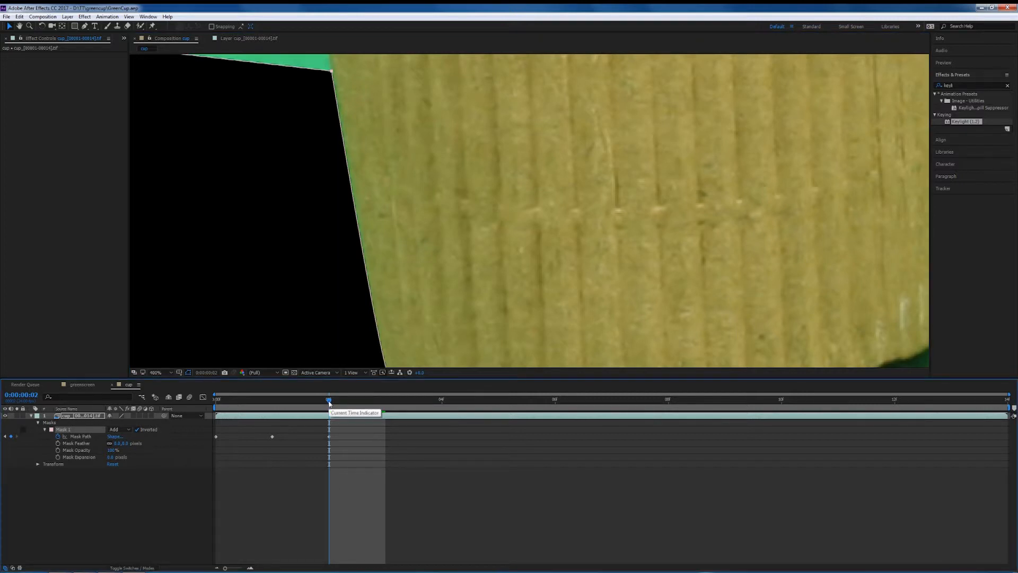
{"action": "left_click_drag", "start_coordinate": [329, 402], "coordinate": [272, 402]}
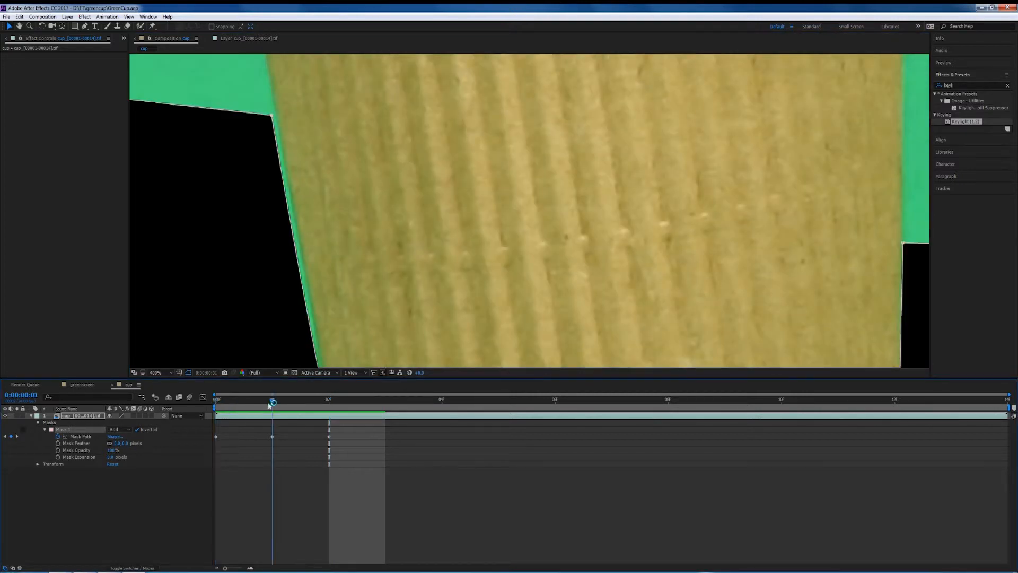
{"action": "left_click", "coordinate": [318, 402]}
{"action": "left_click", "coordinate": [358, 401]}
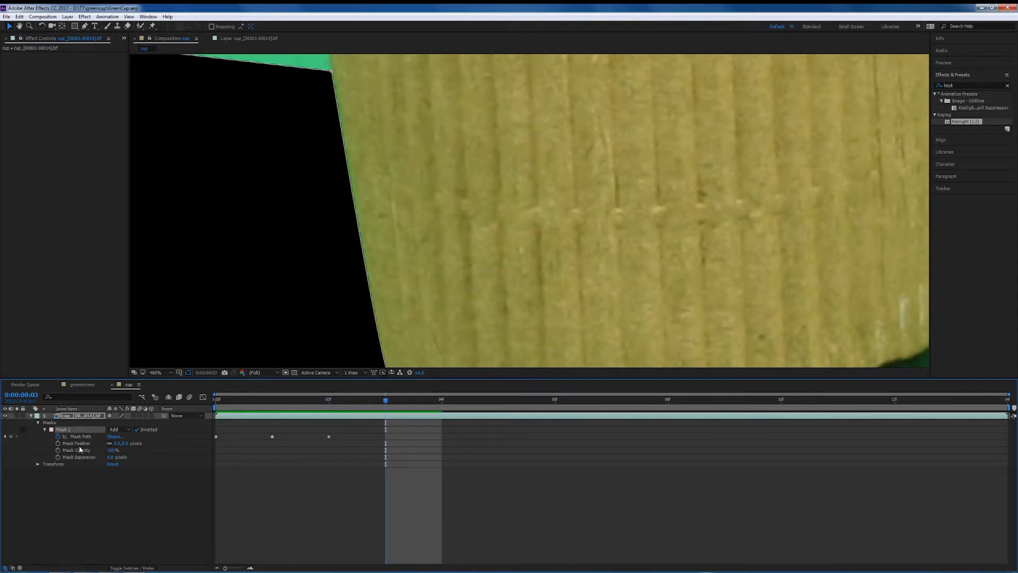
{"action": "left_click", "coordinate": [11, 436]}
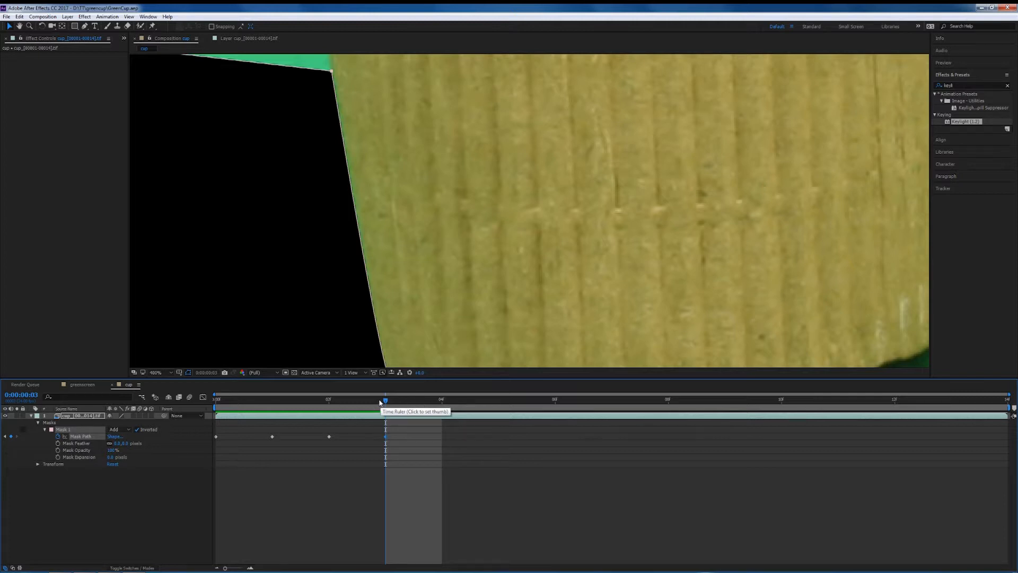
{"action": "key", "text": "comma"}
{"action": "key", "text": "comma"}
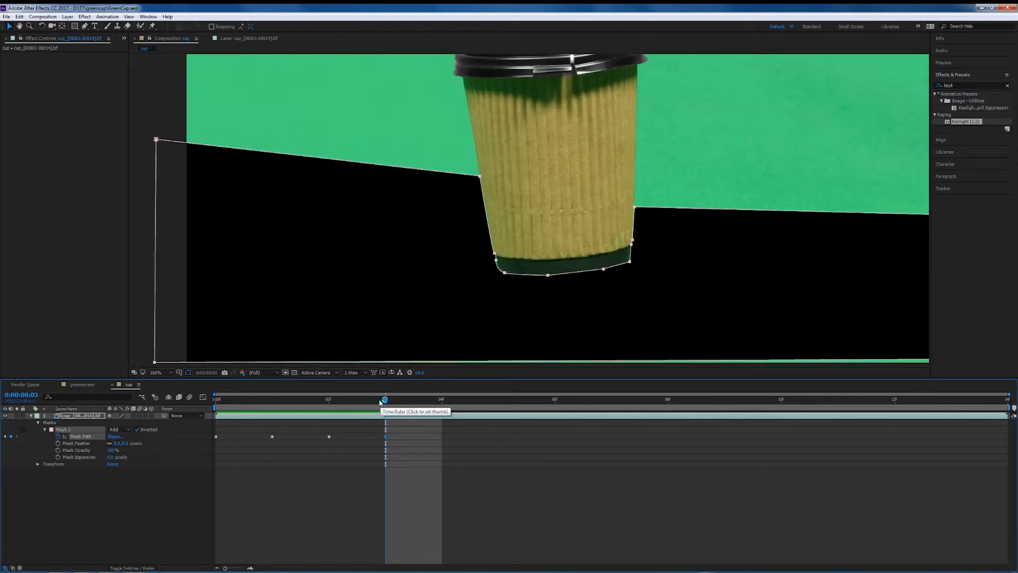
{"action": "key", "text": "comma"}
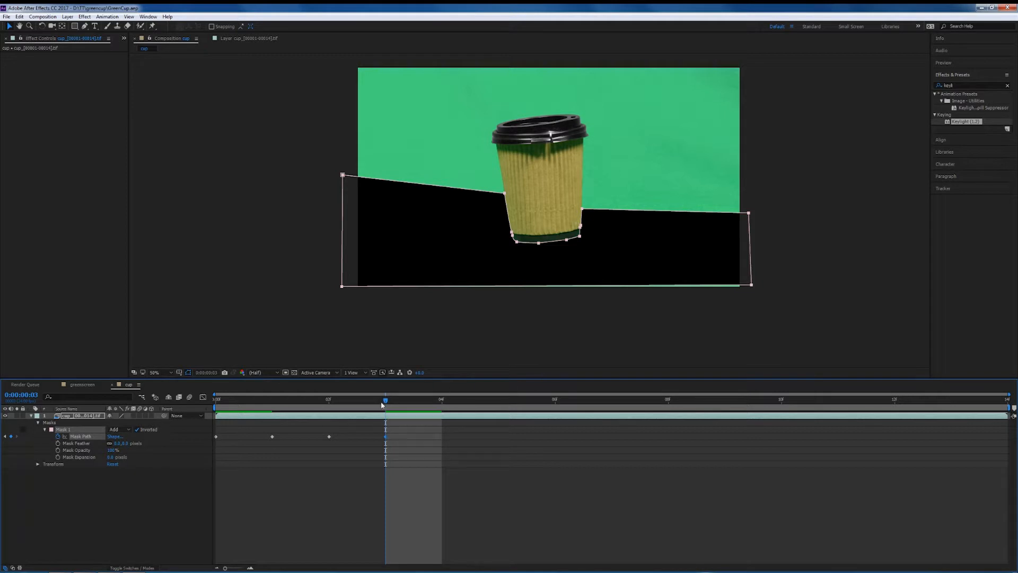
Move to frame 4 and nudge the whole mask with Free Transform so it follows the cup.
{"action": "left_click_drag", "start_coordinate": [365, 404], "coordinate": [430, 401]}
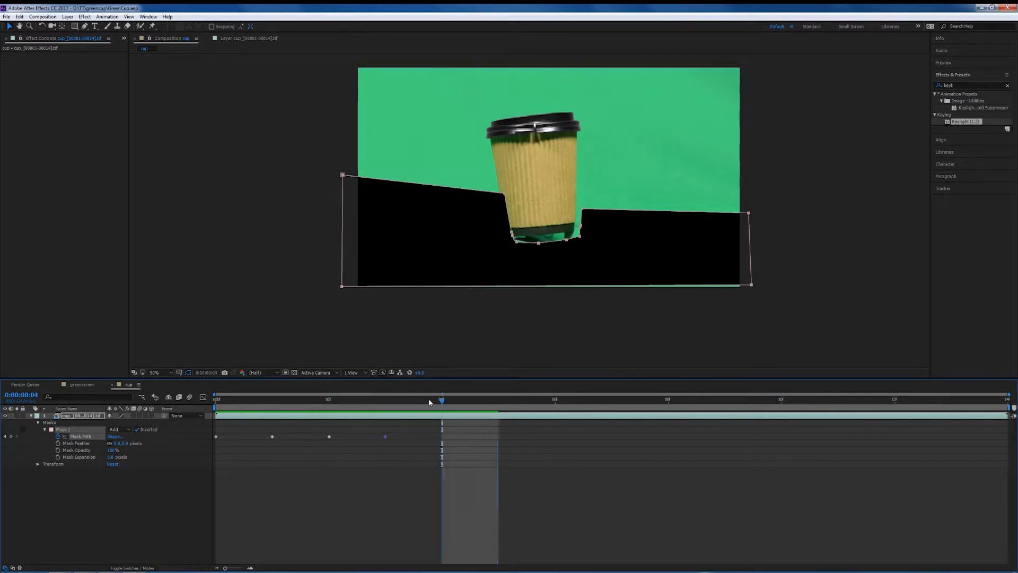
{"action": "left_click", "coordinate": [751, 247]}
{"action": "double_click", "coordinate": [751, 247]}
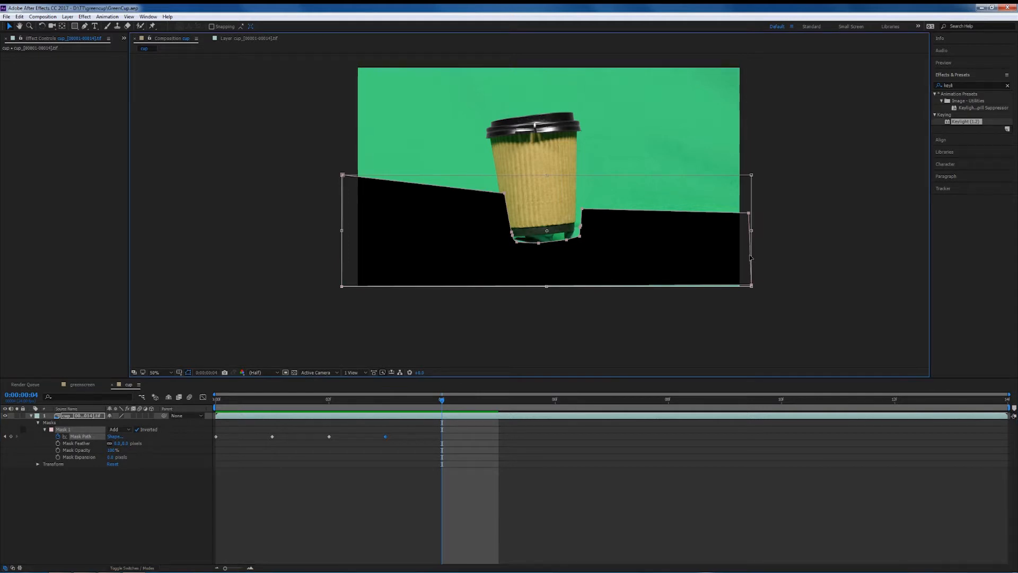
{"action": "key", "text": "shift+Left"}
{"action": "key", "text": "shift+Left"}
{"action": "key", "text": "shift+Left"}
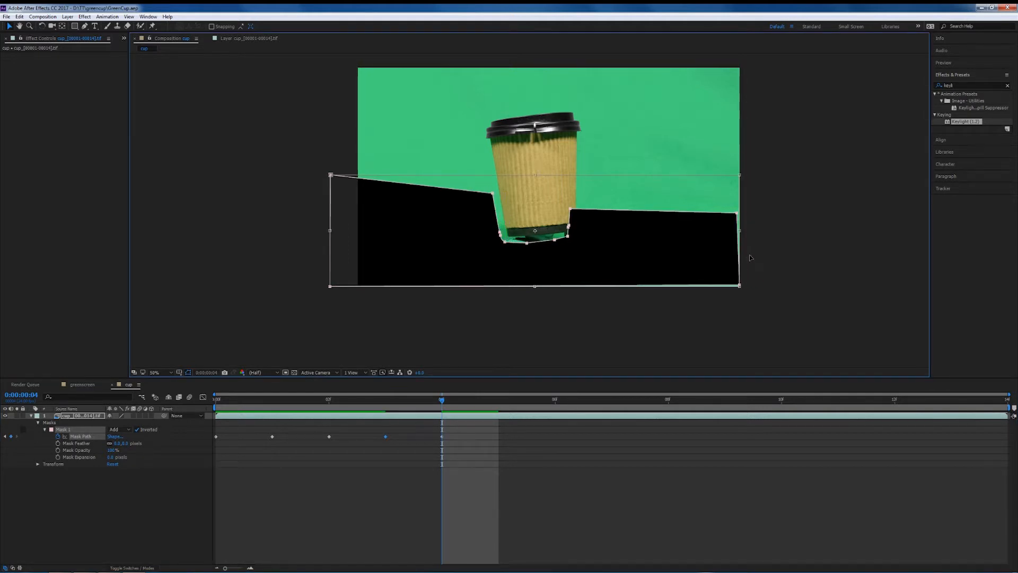
{"action": "key", "text": "shift+Right"}
{"action": "key", "text": "shift+Right"}
{"action": "key", "text": "shift+Up"}
{"action": "key", "text": "shift+Up"}
{"action": "key", "text": "shift+Left"}
{"action": "key", "text": "shift+Right"}
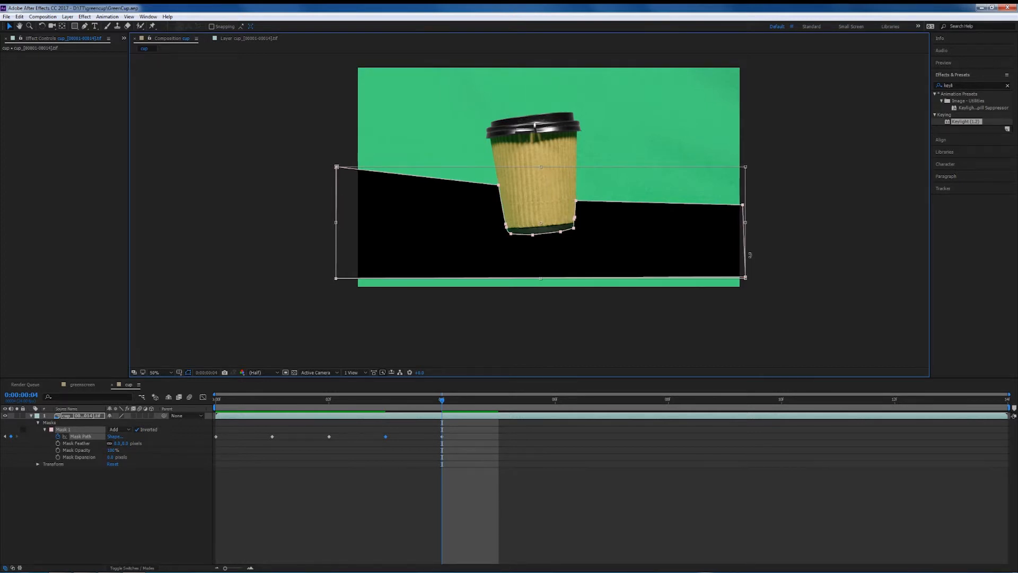
{"action": "key", "text": "shift+Left"}
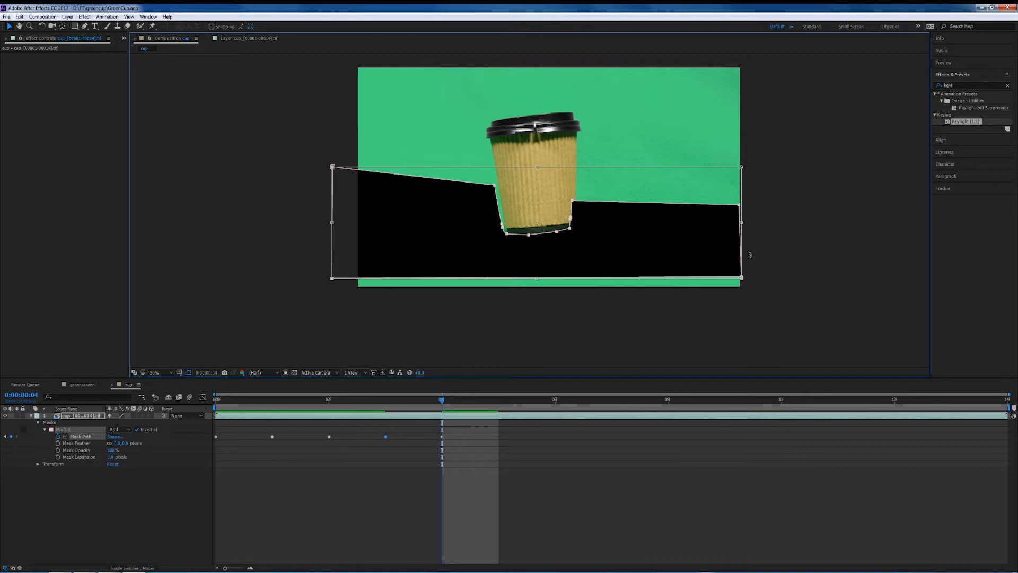
{"action": "key", "text": "shift+Right"}
{"action": "key", "text": "Left"}
Refine the mask's lower-left corner points around the cup base at frame 4.
{"action": "scroll", "coordinate": [749, 255], "scroll_direction": "up", "scroll_amount": 2}
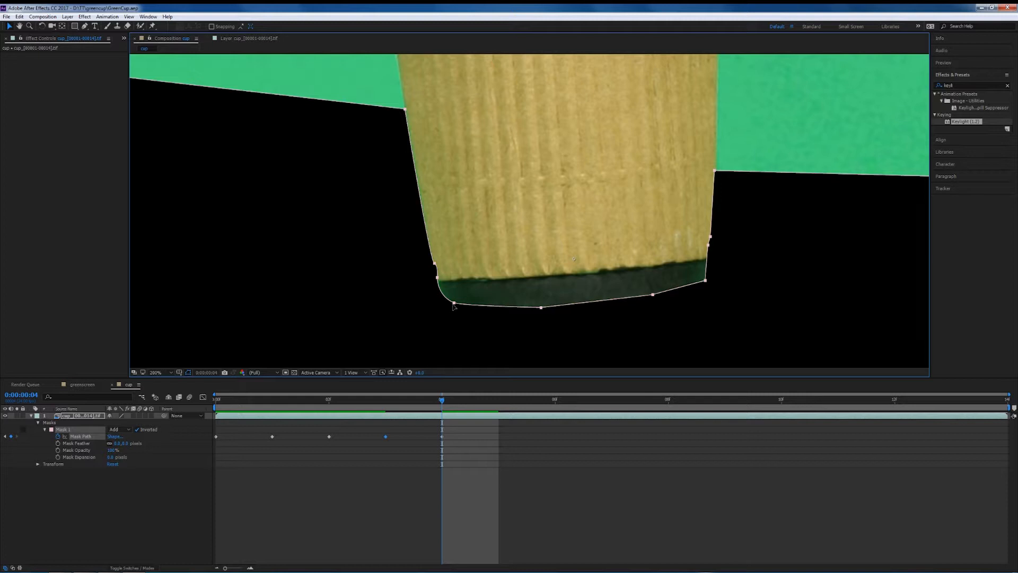
{"action": "key", "text": "comma"}
{"action": "key", "text": "comma"}
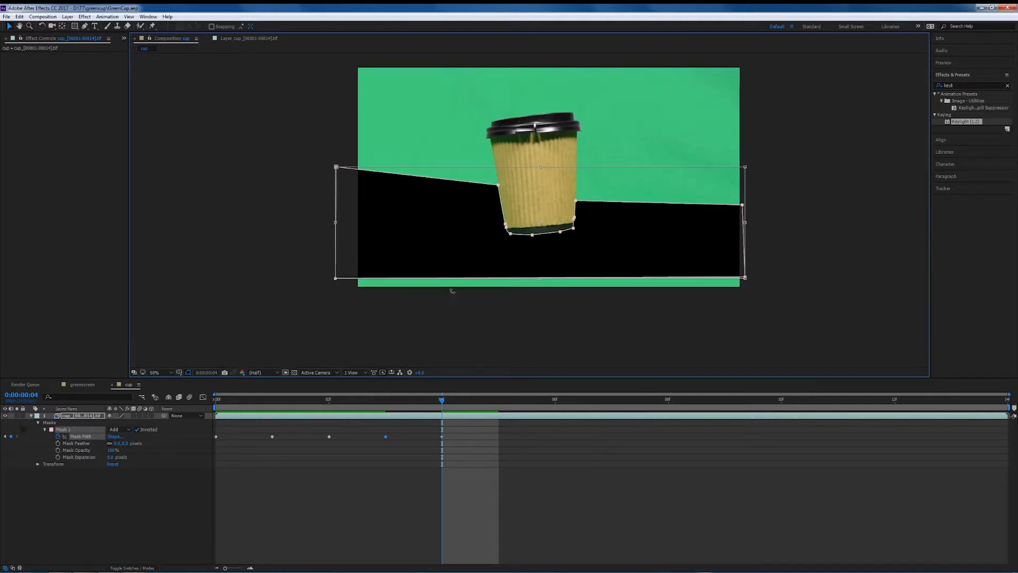
{"action": "double_click", "coordinate": [278, 152]}
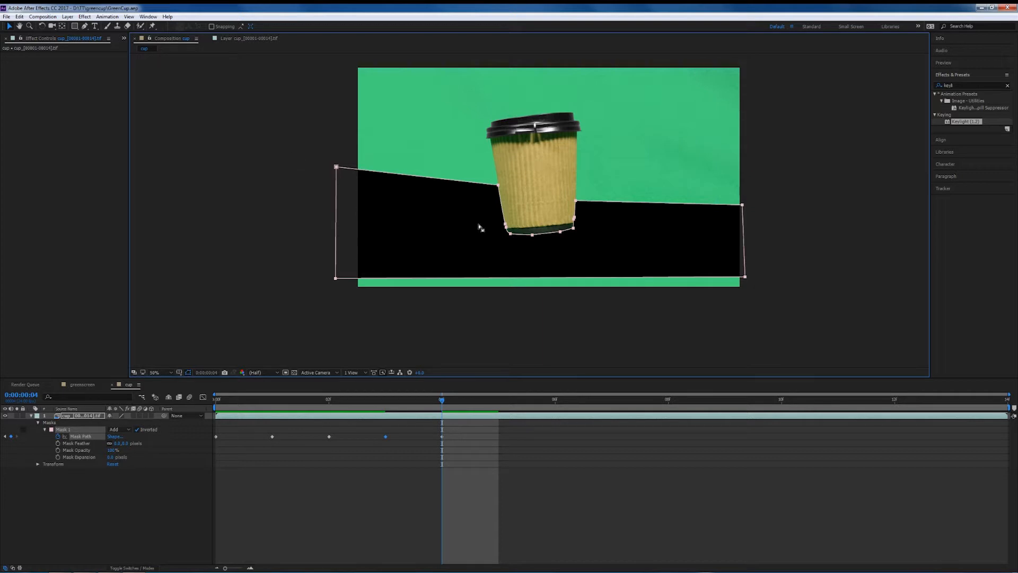
{"action": "left_click", "coordinate": [270, 164]}
{"action": "left_click", "coordinate": [528, 233]}
{"action": "key", "text": "period"}
{"action": "key", "text": "period"}
{"action": "key", "text": "period"}
{"action": "key", "text": "h"}
{"action": "left_click_drag", "start_coordinate": [518, 268], "coordinate": [527, 122]}
{"action": "key", "text": "v"}
{"action": "left_click_drag", "start_coordinate": [386, 240], "coordinate": [371, 260]}
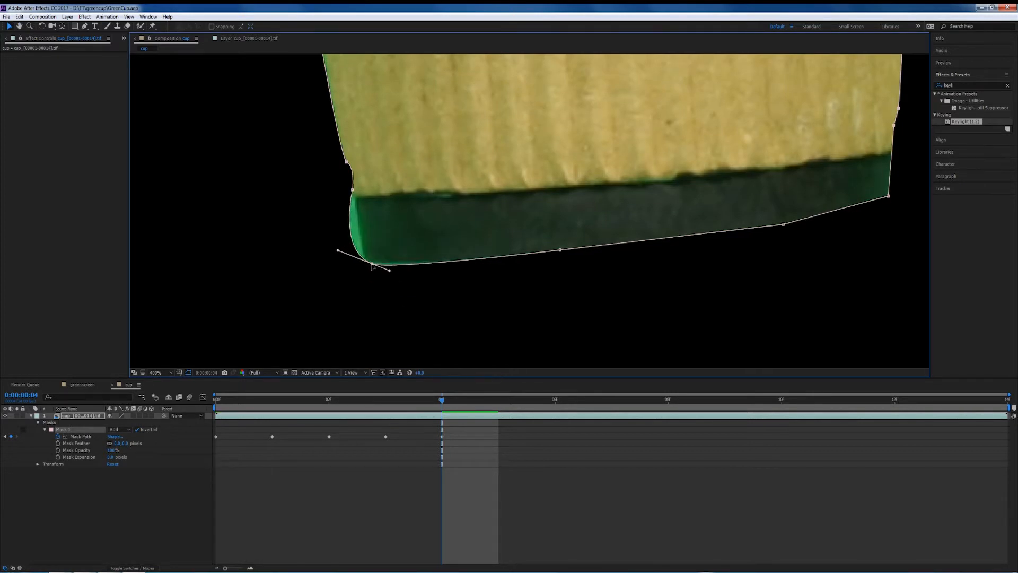
{"action": "left_click_drag", "start_coordinate": [338, 247], "coordinate": [361, 259]}
Adjust the mask points along the cup's bottom edge and right side at frame 4.
{"action": "key", "text": "space"}
{"action": "left_click_drag", "start_coordinate": [739, 202], "coordinate": [597, 219]}
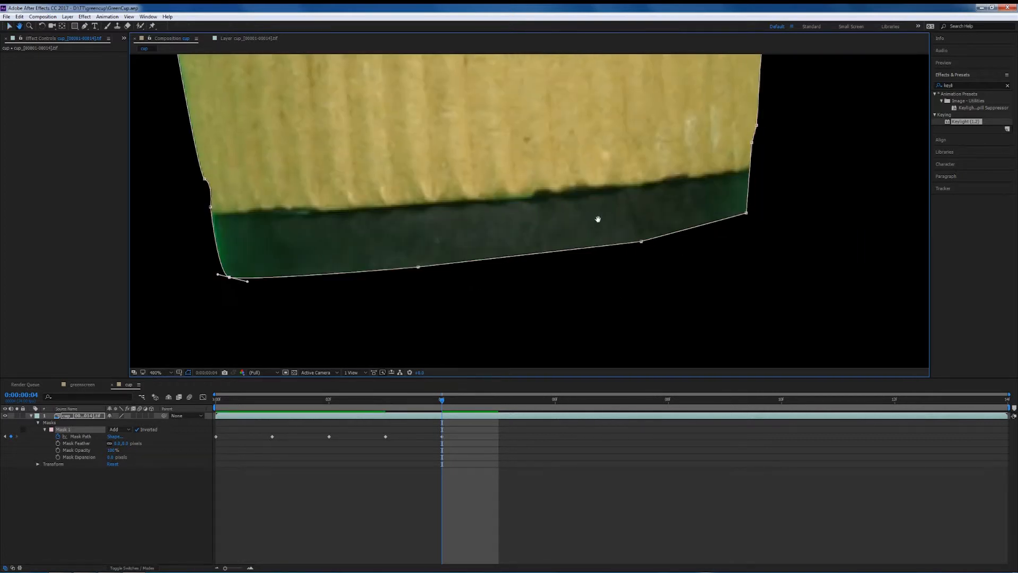
{"action": "left_click_drag", "start_coordinate": [641, 243], "coordinate": [642, 250]}
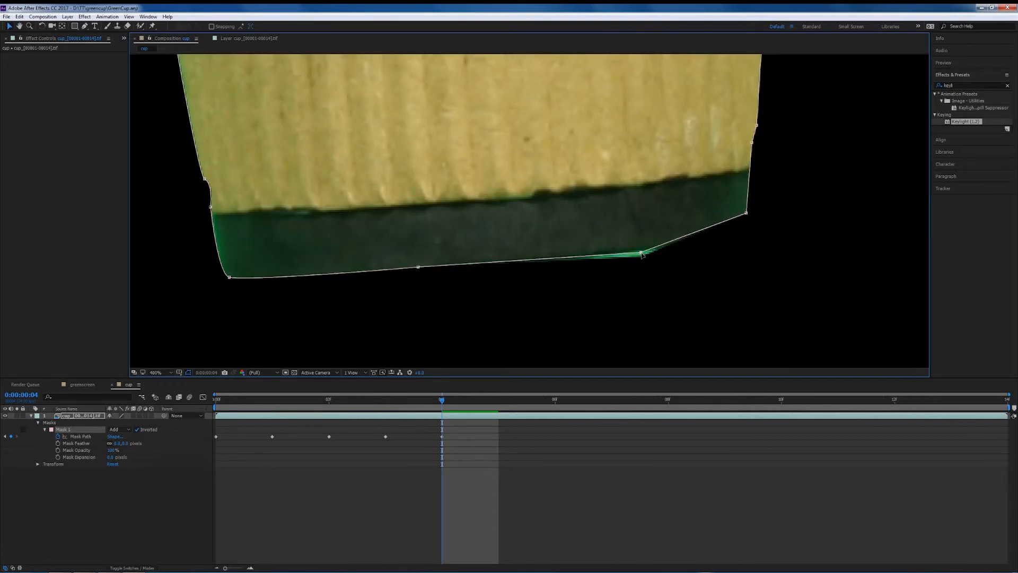
{"action": "key", "text": "space"}
{"action": "left_click_drag", "start_coordinate": [784, 239], "coordinate": [686, 249]}
{"action": "key", "text": "space"}
{"action": "left_click_drag", "start_coordinate": [732, 143], "coordinate": [722, 250]}
{"action": "left_click_drag", "start_coordinate": [682, 121], "coordinate": [685, 123]}
{"action": "left_click_drag", "start_coordinate": [674, 253], "coordinate": [675, 298]}
{"action": "left_click_drag", "start_coordinate": [682, 257], "coordinate": [681, 292]}
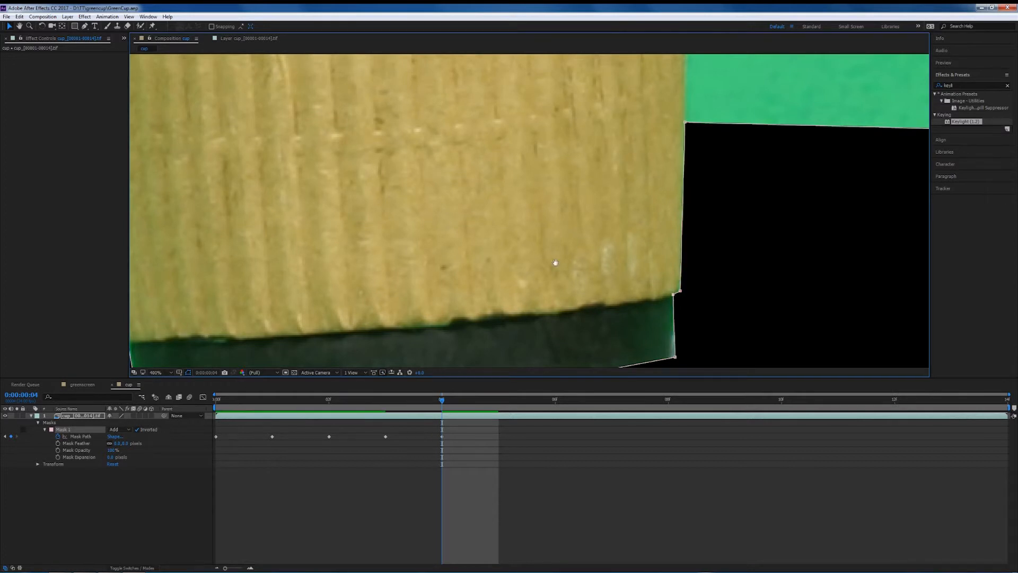
Align the mask to the cup's left edge and pull the mask's lower-left corner down at frame 4.
{"action": "scroll", "coordinate": [663, 255], "scroll_direction": "left", "scroll_amount": 10}
{"action": "mouse_move", "coordinate": [414, 277]}
{"action": "left_mouse_down"}
{"action": "mouse_move", "coordinate": [382, 271]}
{"action": "mouse_move", "coordinate": [409, 290]}
{"action": "left_mouse_up"}
{"action": "left_click_drag", "start_coordinate": [461, 325], "coordinate": [413, 254]}
{"action": "left_click_drag", "start_coordinate": [403, 225], "coordinate": [411, 246]}
{"action": "left_click_drag", "start_coordinate": [486, 176], "coordinate": [482, 295]}
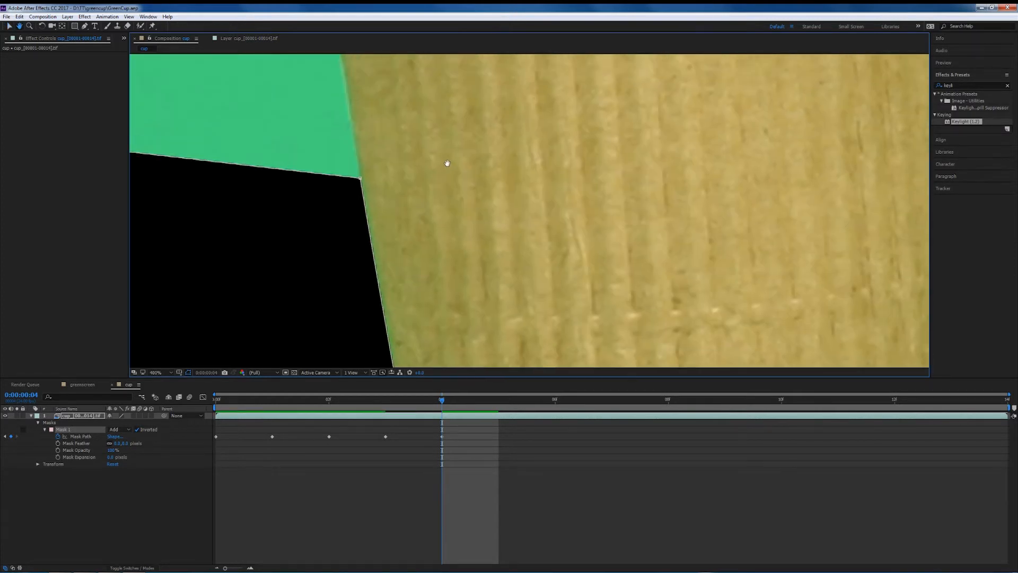
{"action": "scroll", "coordinate": [449, 166], "scroll_direction": "down", "scroll_amount": 3}
{"action": "left_click_drag", "start_coordinate": [755, 298], "coordinate": [754, 316]}
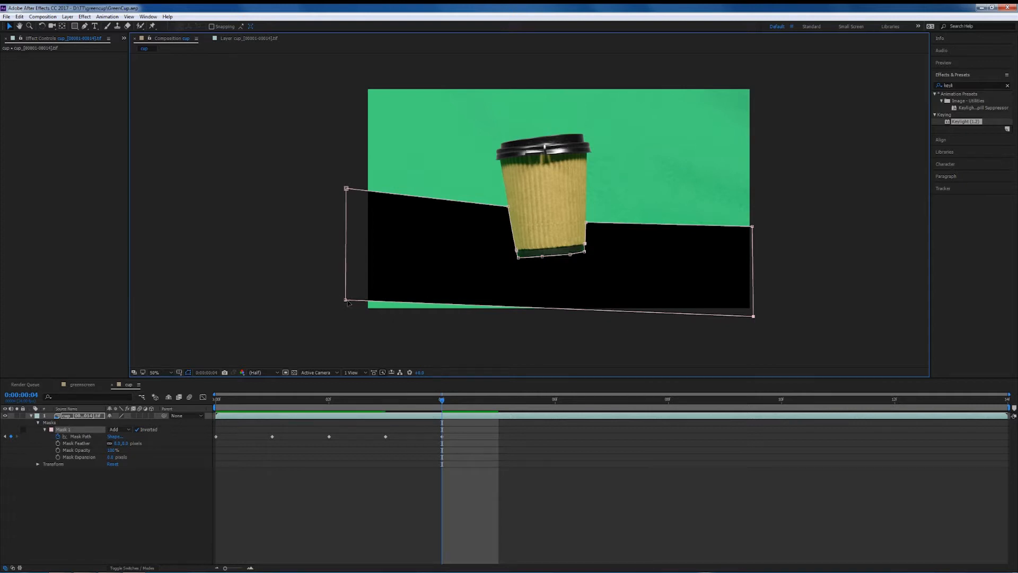
{"action": "left_click_drag", "start_coordinate": [345, 300], "coordinate": [351, 315]}
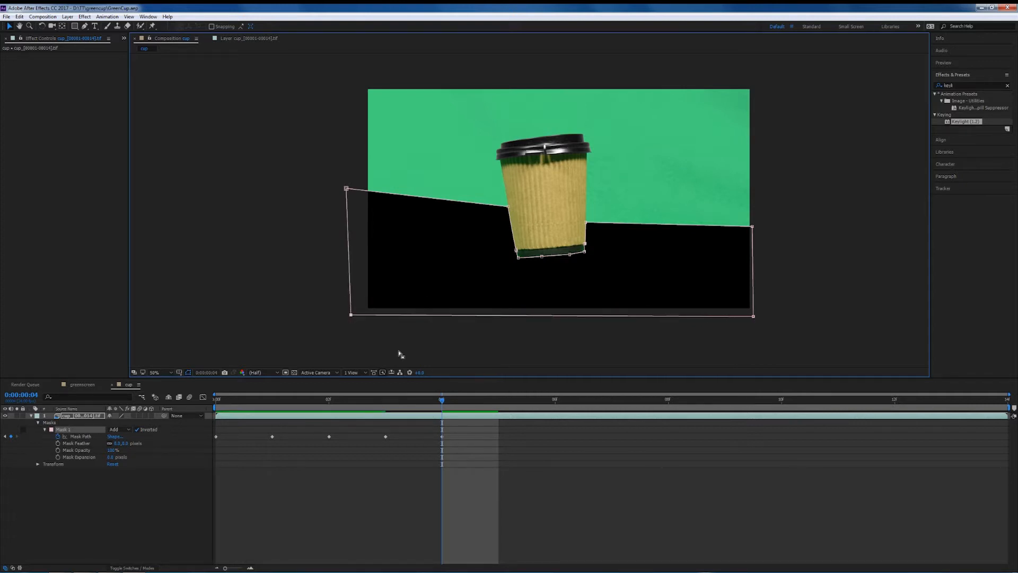
Pull the mask's lower-right corner down at frames 3 and 2 to cover the footage edge.
{"action": "left_click_drag", "start_coordinate": [442, 403], "coordinate": [399, 406]}
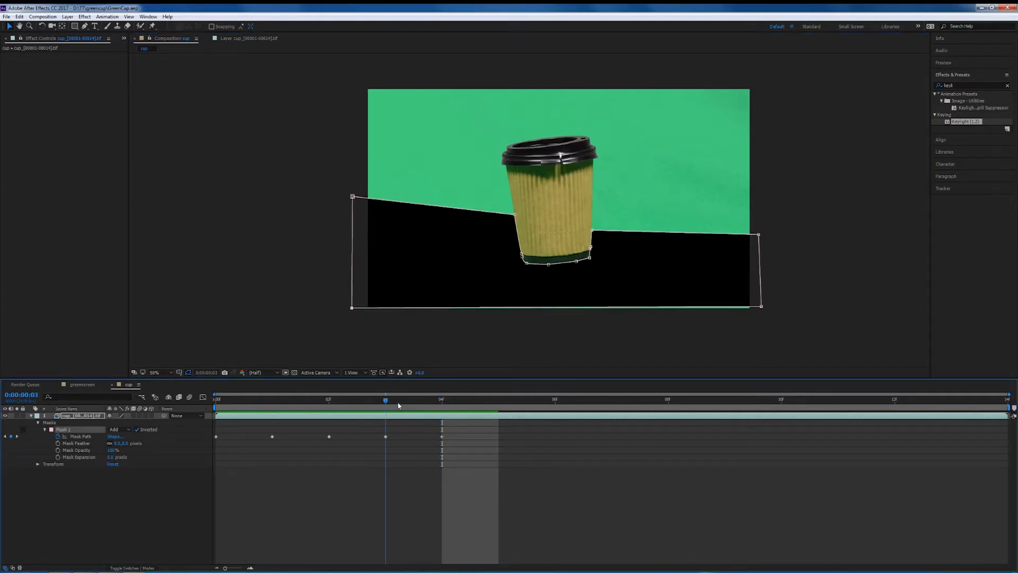
{"action": "left_click", "coordinate": [762, 308]}
{"action": "left_click_drag", "start_coordinate": [762, 308], "coordinate": [761, 313]}
{"action": "left_click", "coordinate": [375, 405]}
{"action": "left_click_drag", "start_coordinate": [374, 404], "coordinate": [315, 408]}
{"action": "left_click", "coordinate": [764, 312]}
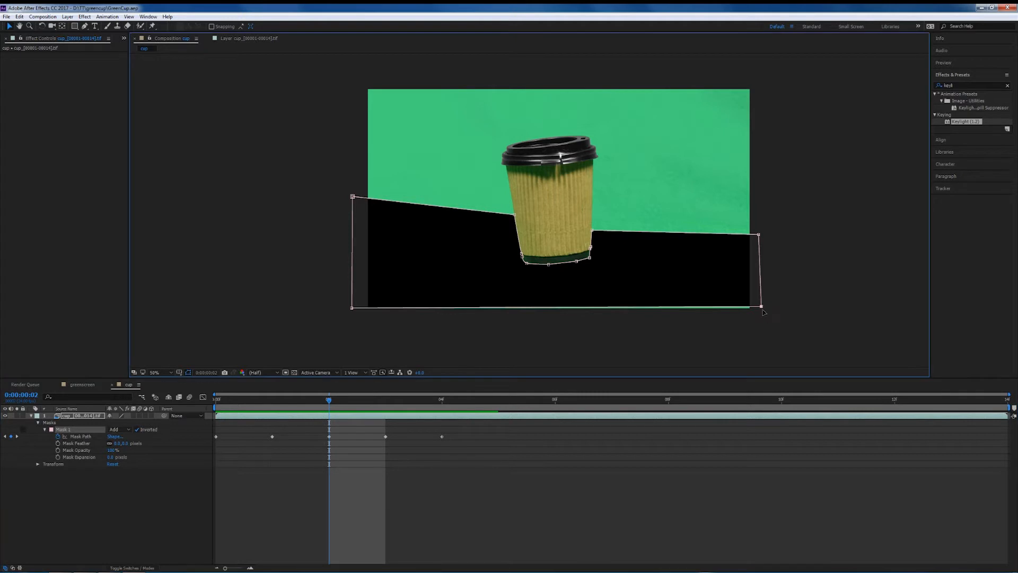
{"action": "left_click_drag", "start_coordinate": [762, 308], "coordinate": [761, 314]}
Move to frame 5, add a Mask Path keyframe there, and advance to frame 6.
{"action": "left_click_drag", "start_coordinate": [329, 402], "coordinate": [488, 403]}
{"action": "key", "text": "alt+shift+m"}
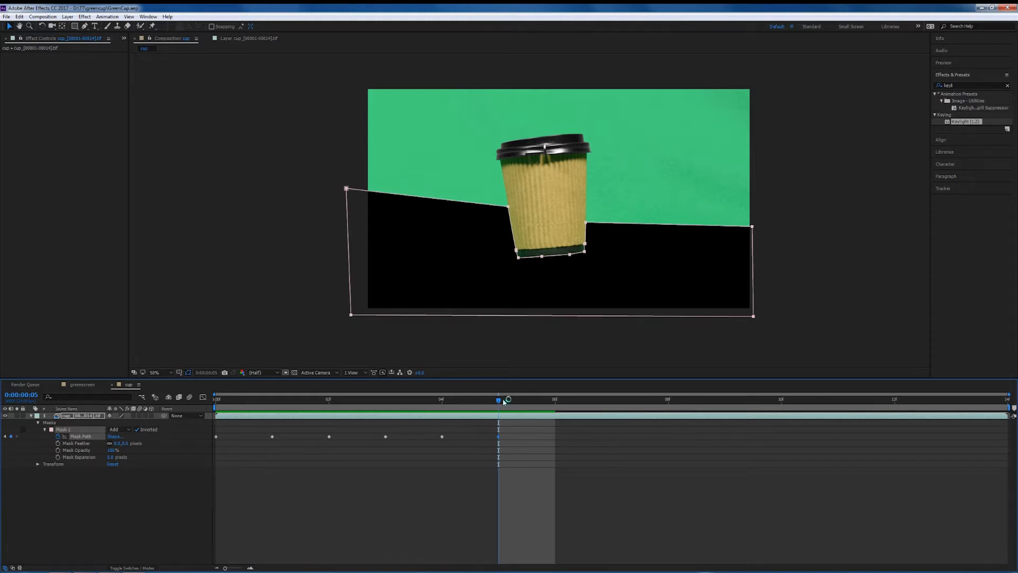
{"action": "left_click", "coordinate": [531, 401]}
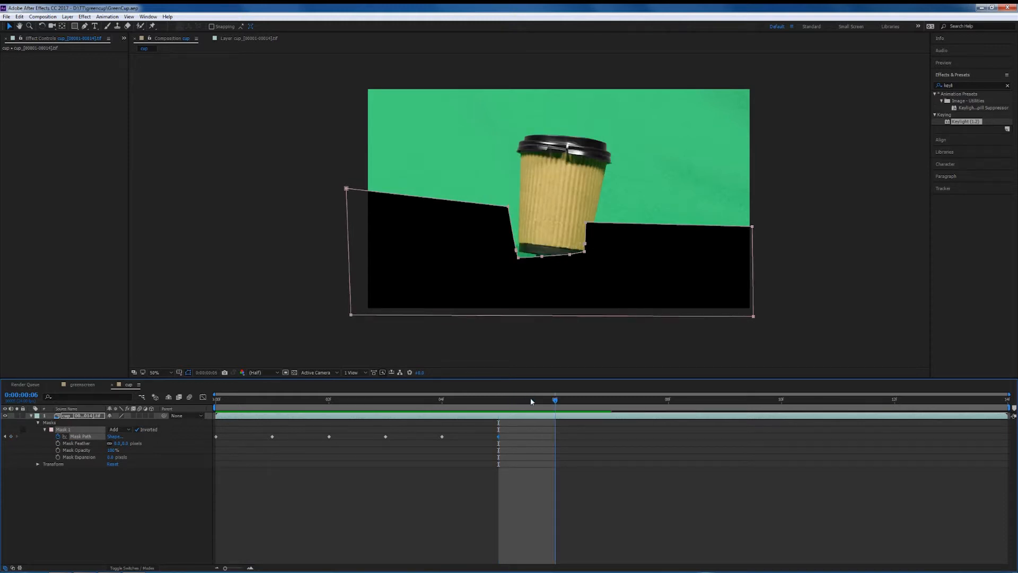
At frame 6, rotate the whole mask with free transform to follow the cup's tilt and pull its bottom corners outward.
{"action": "left_click", "coordinate": [670, 266]}
{"action": "double_click", "coordinate": [753, 277]}
{"action": "left_click_drag", "start_coordinate": [333, 176], "coordinate": [369, 139]}
{"action": "mouse_move", "coordinate": [650, 293]}
{"action": "left_mouse_down"}
{"action": "mouse_move", "coordinate": [655, 309]}
{"action": "mouse_move", "coordinate": [651, 291]}
{"action": "left_mouse_up"}
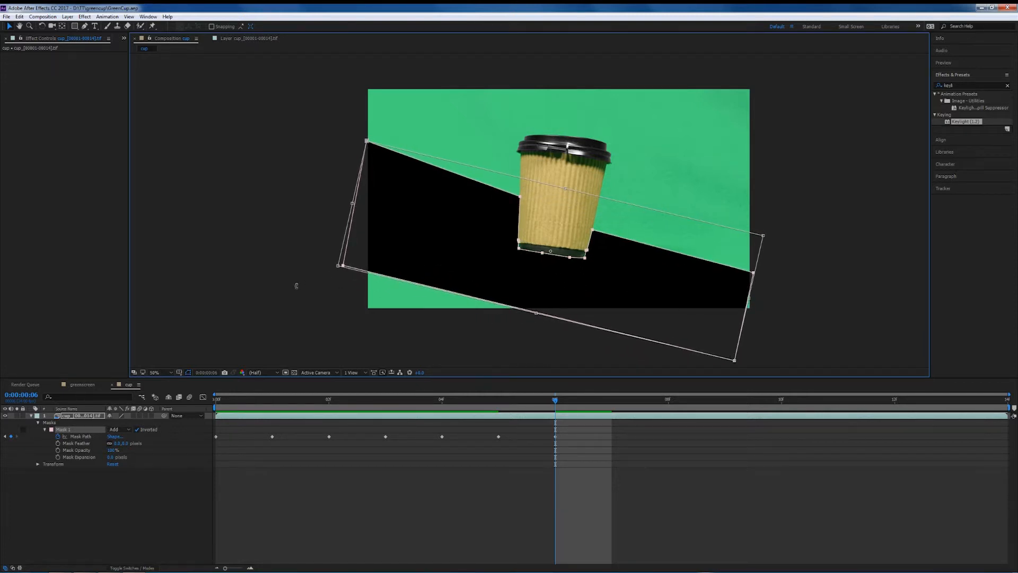
{"action": "key", "text": "Return"}
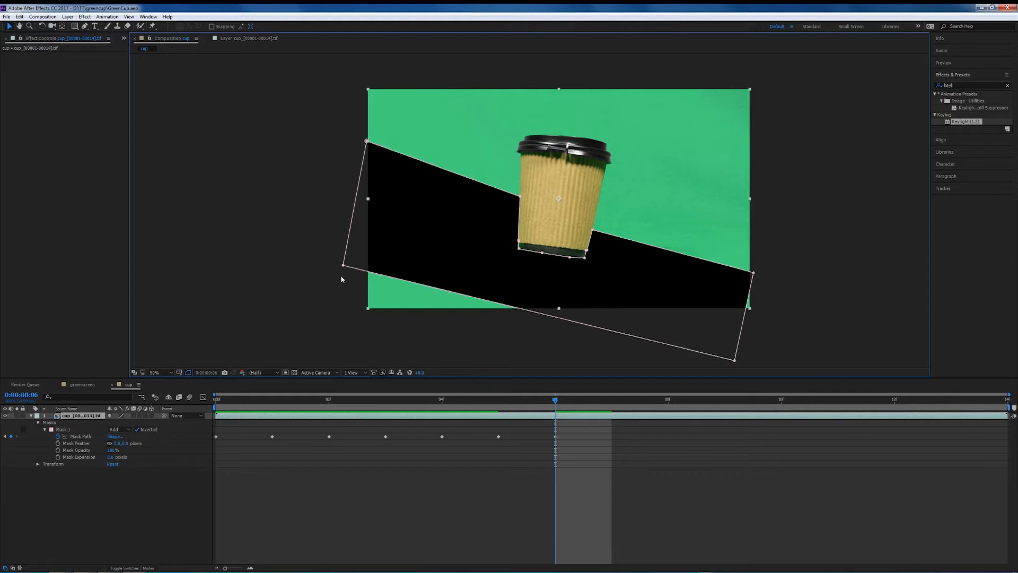
{"action": "left_click_drag", "start_coordinate": [343, 265], "coordinate": [347, 314]}
{"action": "left_click_drag", "start_coordinate": [734, 361], "coordinate": [767, 325]}
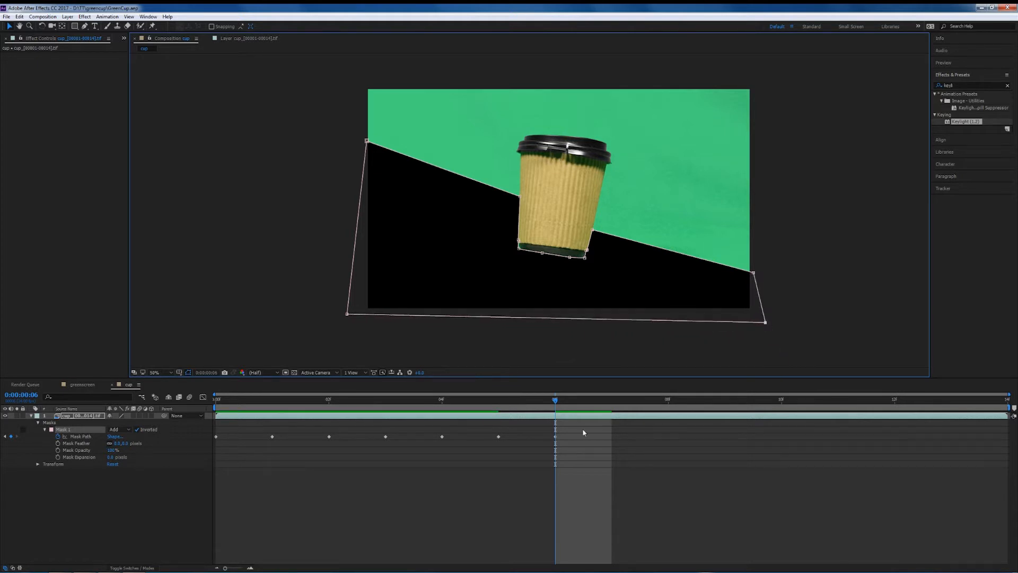
Add a Mask Path keyframe at frame 7 and advance to frame 8.
{"action": "left_click", "coordinate": [611, 398]}
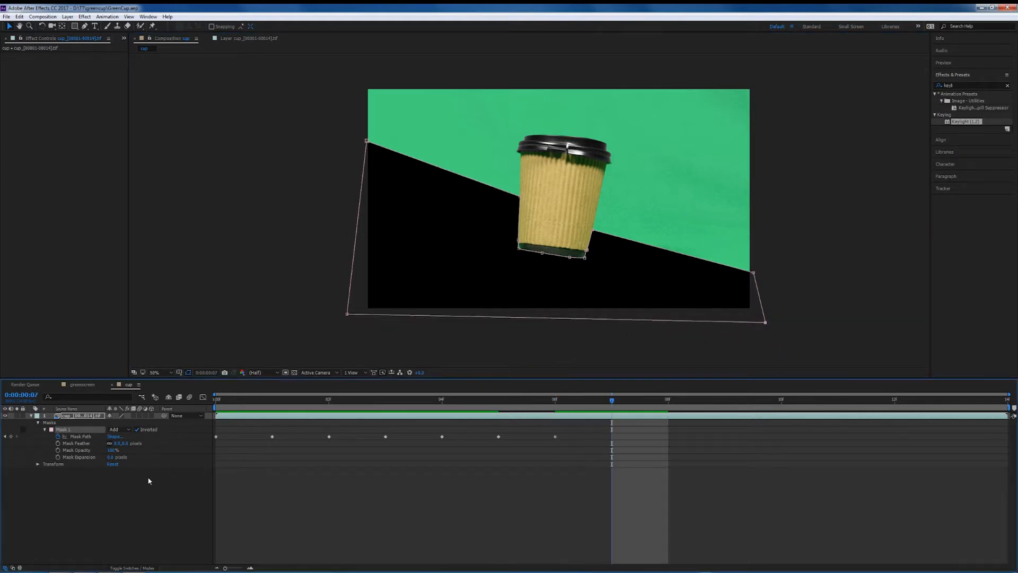
{"action": "left_click", "coordinate": [11, 436]}
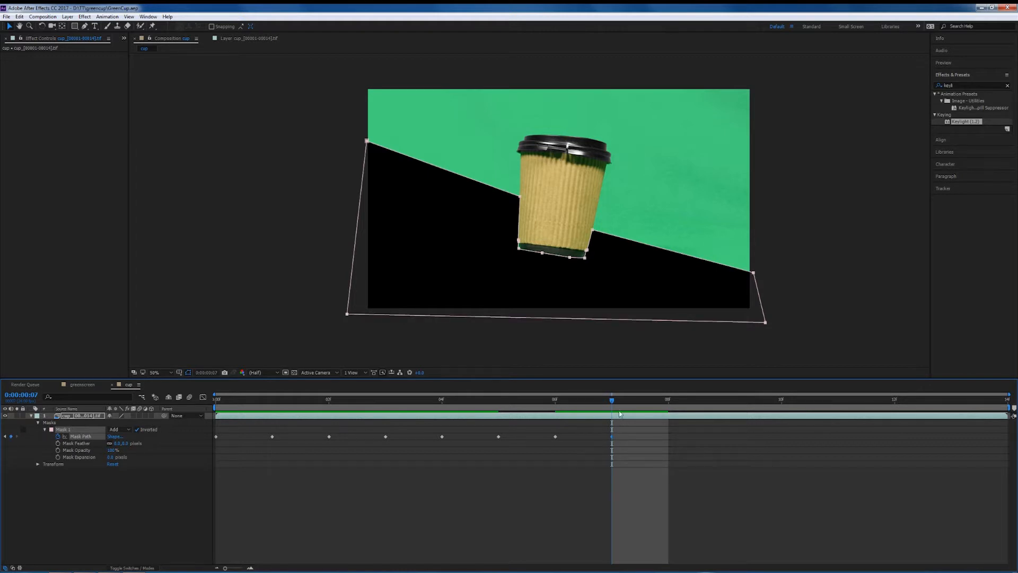
{"action": "left_click", "coordinate": [638, 402]}
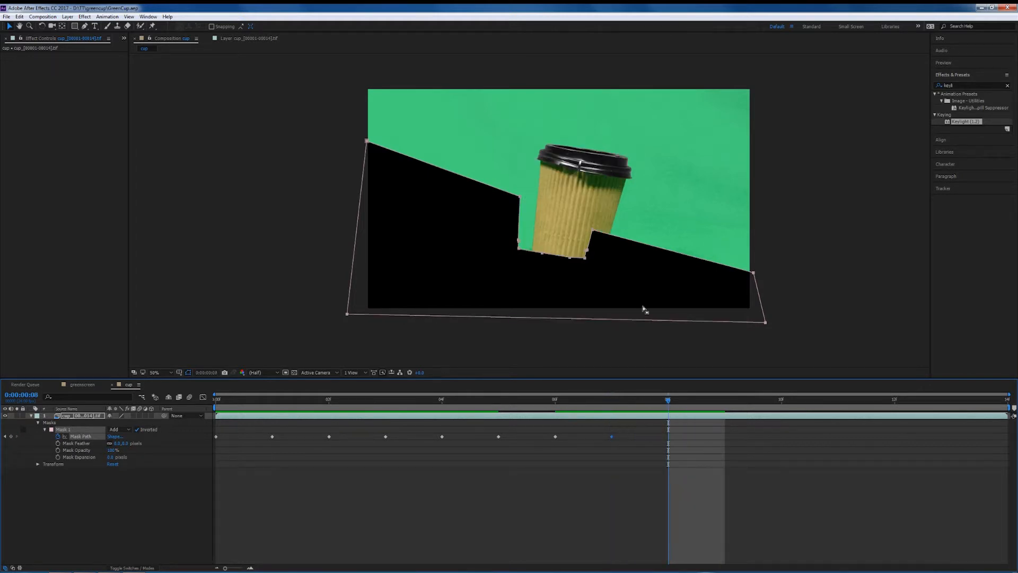
Rotate the mask at frame 8 and pull its upper-left corner out to the footage's left edge.
{"action": "double_click", "coordinate": [758, 291]}
{"action": "left_click_drag", "start_coordinate": [759, 293], "coordinate": [774, 307]}
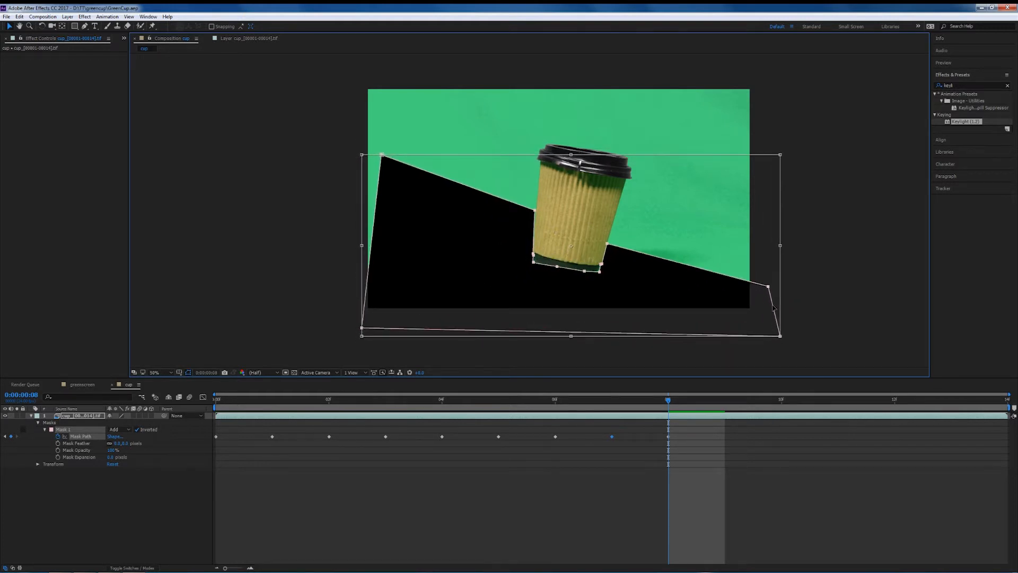
{"action": "double_click", "coordinate": [295, 148]}
{"action": "left_click", "coordinate": [381, 157]}
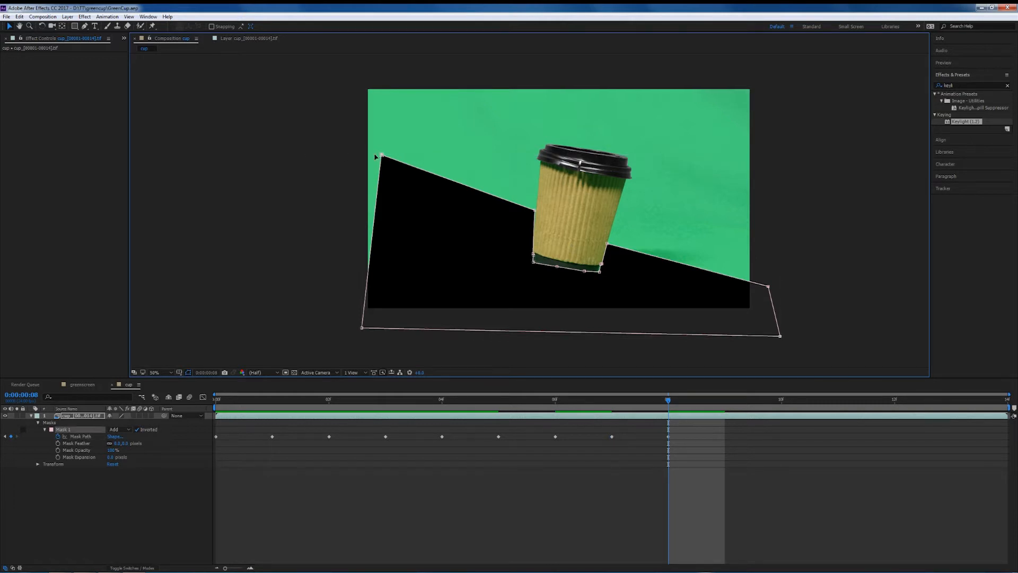
{"action": "left_click_drag", "start_coordinate": [382, 157], "coordinate": [361, 162]}
{"action": "left_click", "coordinate": [262, 154]}
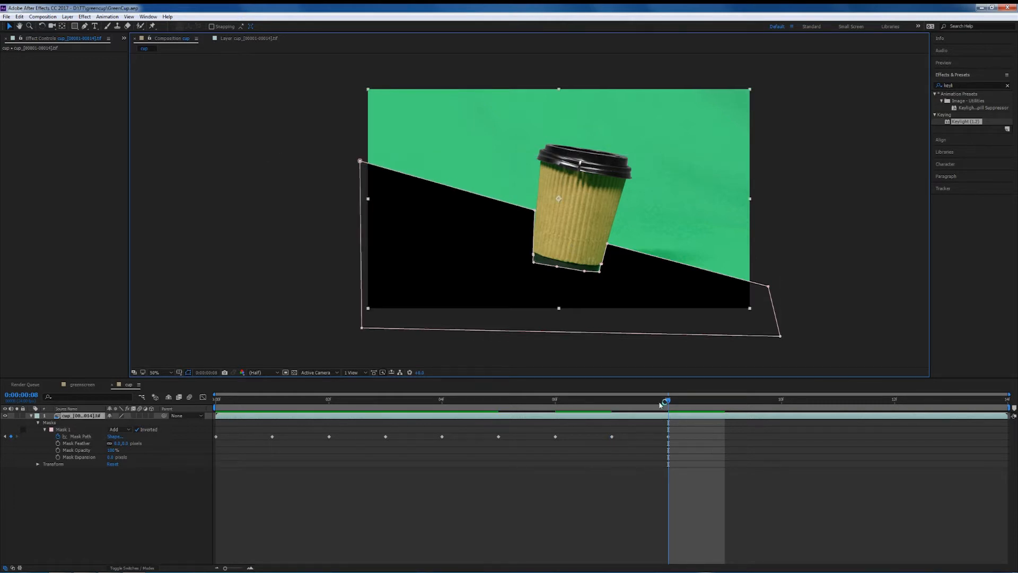
Add a Mask Path keyframe at frame 9, then rotate the mask with free transform at frame 10.
{"action": "left_click_drag", "start_coordinate": [668, 400], "coordinate": [704, 399]}
{"action": "left_click", "coordinate": [11, 436]}
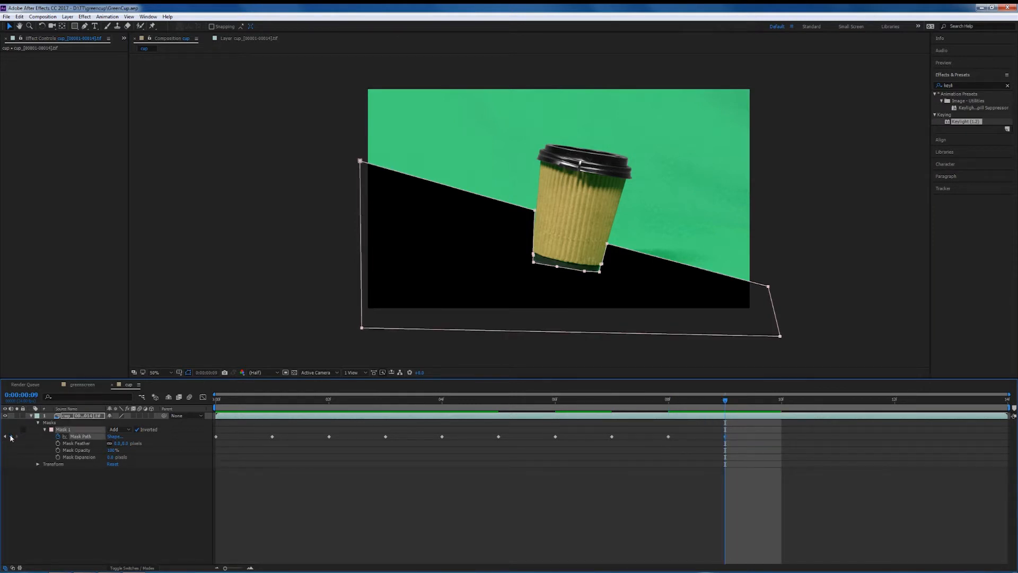
{"action": "left_click_drag", "start_coordinate": [726, 403], "coordinate": [781, 402]}
{"action": "double_click", "coordinate": [774, 318]}
{"action": "left_click_drag", "start_coordinate": [775, 317], "coordinate": [771, 316]}
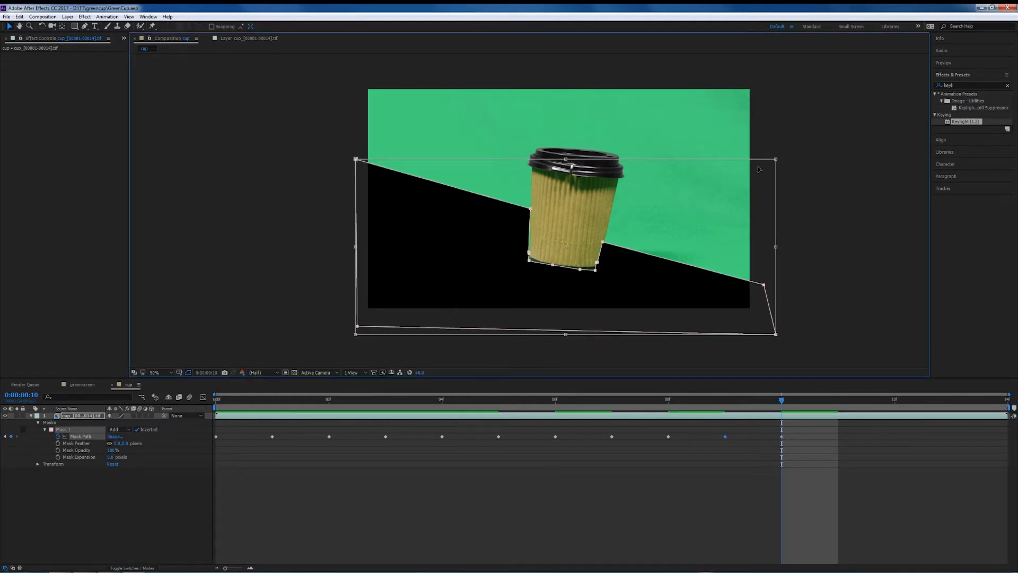
{"action": "left_click_drag", "start_coordinate": [779, 153], "coordinate": [775, 144]}
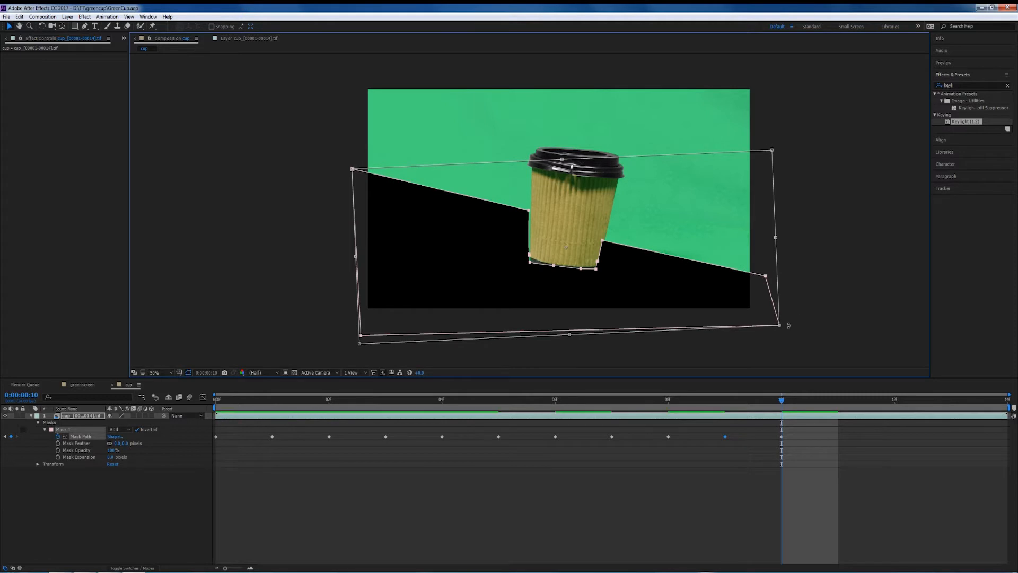
{"action": "left_click_drag", "start_coordinate": [773, 300], "coordinate": [774, 306]}
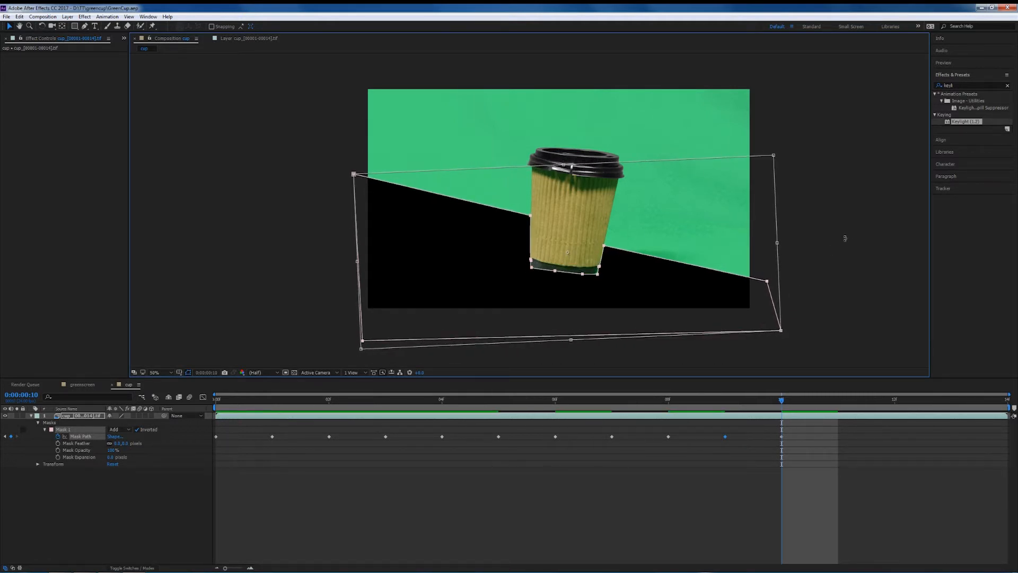
{"action": "key", "text": "Return"}
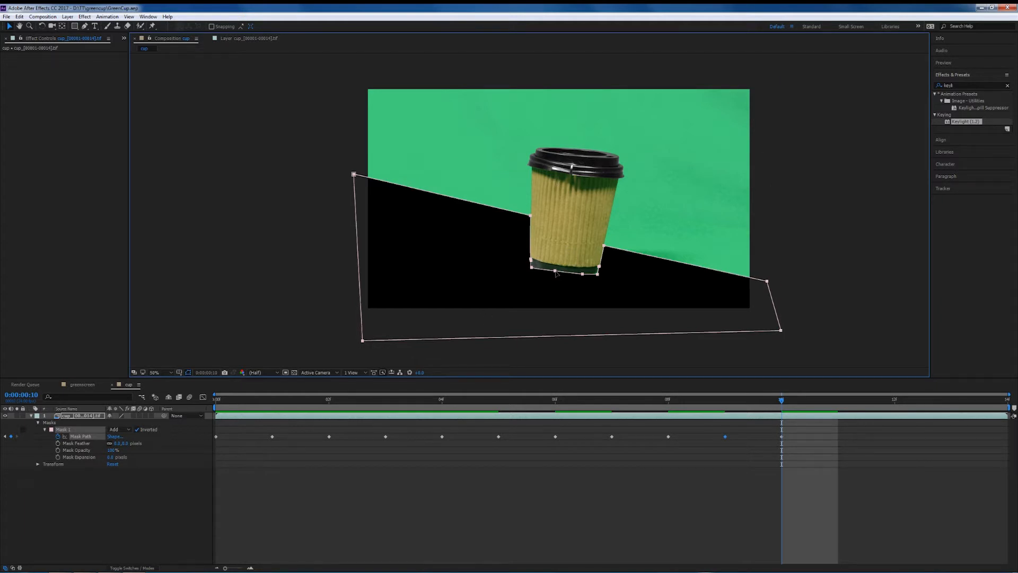
Adjust the mask points along the cup's bottom edge at frame 10.
{"action": "left_click", "coordinate": [624, 278]}
{"action": "left_click", "coordinate": [554, 271]}
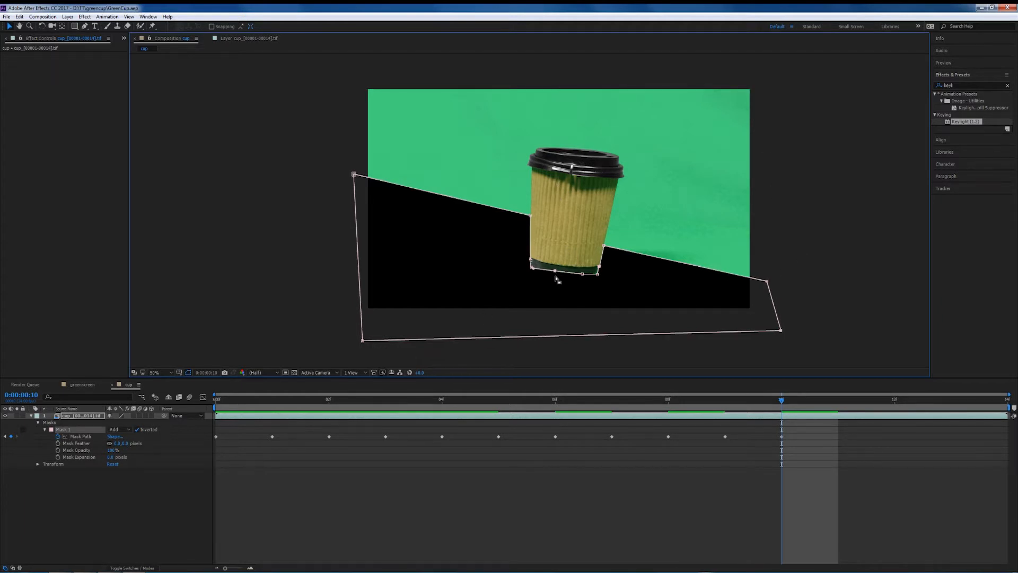
{"action": "left_click_drag", "start_coordinate": [554, 271], "coordinate": [583, 272]}
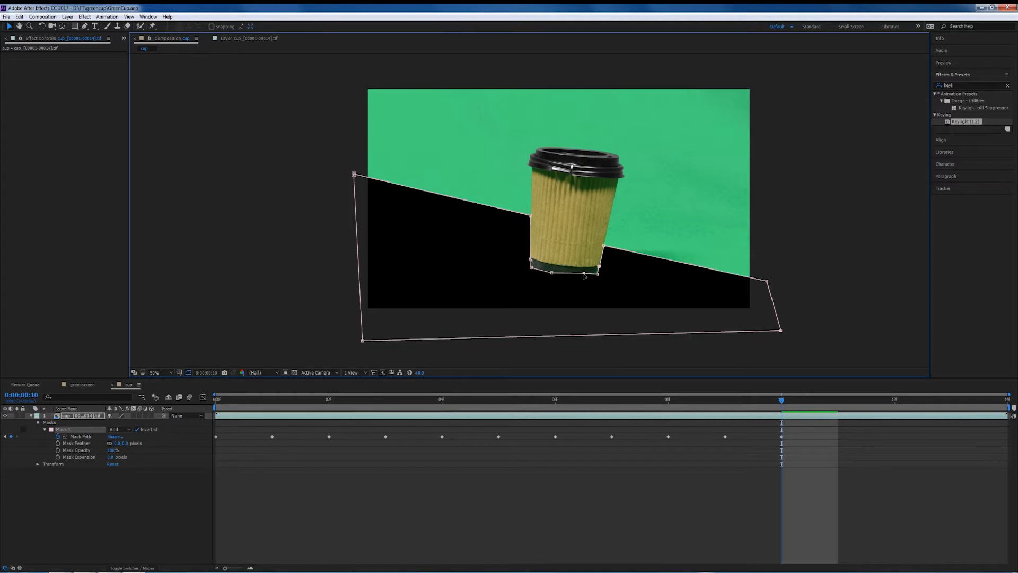
{"action": "left_click", "coordinate": [844, 183]}
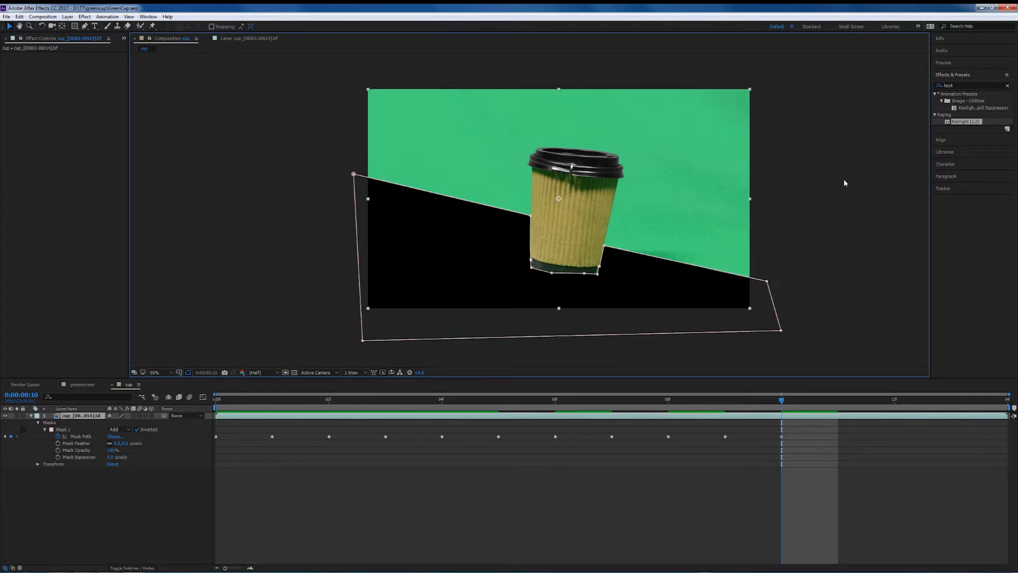
{"action": "left_click", "coordinate": [767, 283]}
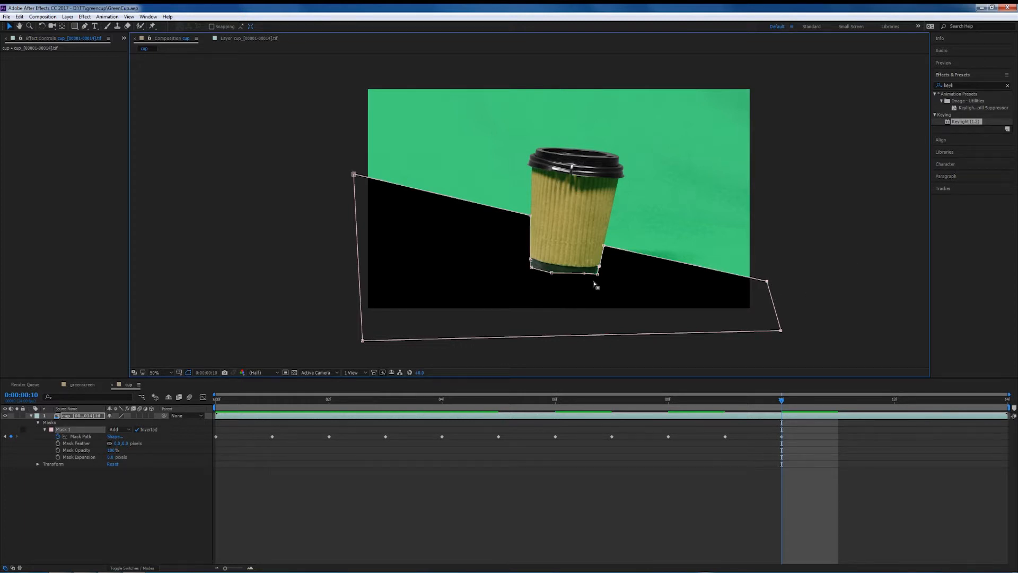
{"action": "left_click_drag", "start_coordinate": [584, 273], "coordinate": [584, 278]}
Add a Mask Path keyframe at frame 11 and advance to frame 12.
{"action": "left_click", "coordinate": [764, 422]}
{"action": "left_click", "coordinate": [781, 400]}
{"action": "key", "text": "Page_Down"}
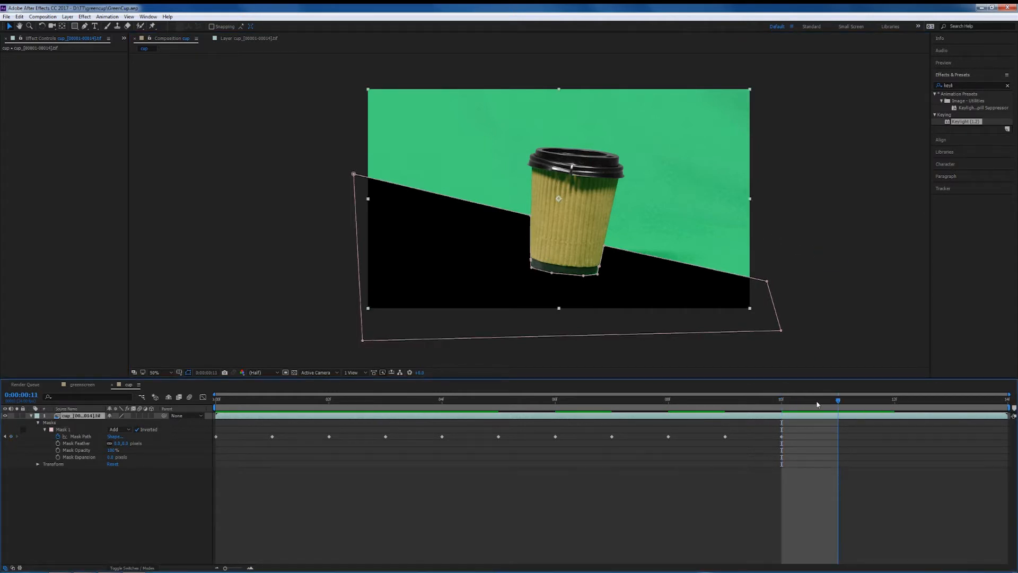
{"action": "left_click", "coordinate": [10, 436]}
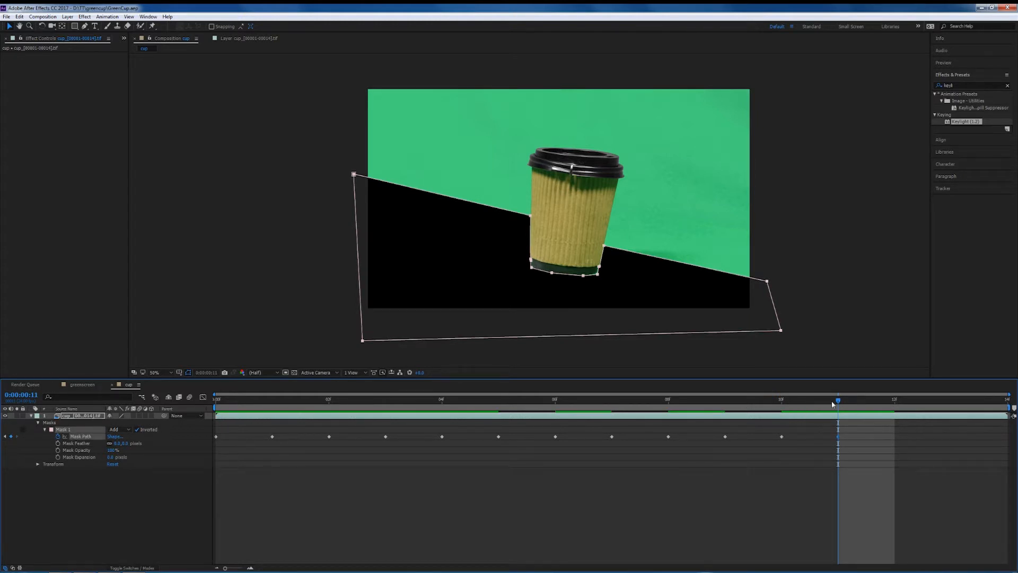
{"action": "left_click", "coordinate": [876, 400]}
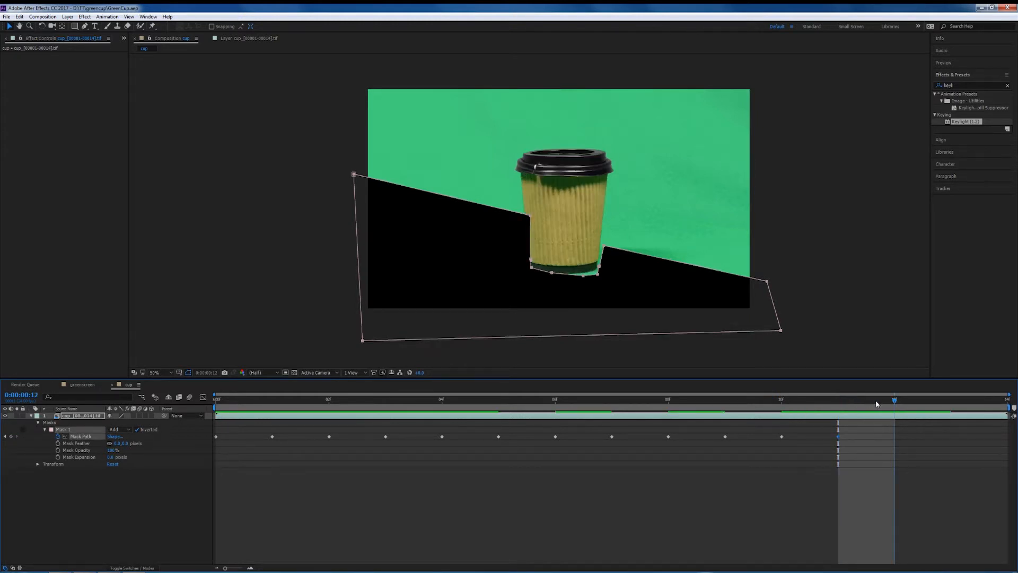
Rotate the mask with free transform at frame 12 to match the cup, then add a Mask Path keyframe at frame 13.
{"action": "double_click", "coordinate": [773, 306]}
{"action": "left_click_drag", "start_coordinate": [790, 159], "coordinate": [775, 145]}
{"action": "left_click_drag", "start_coordinate": [693, 284], "coordinate": [694, 283]}
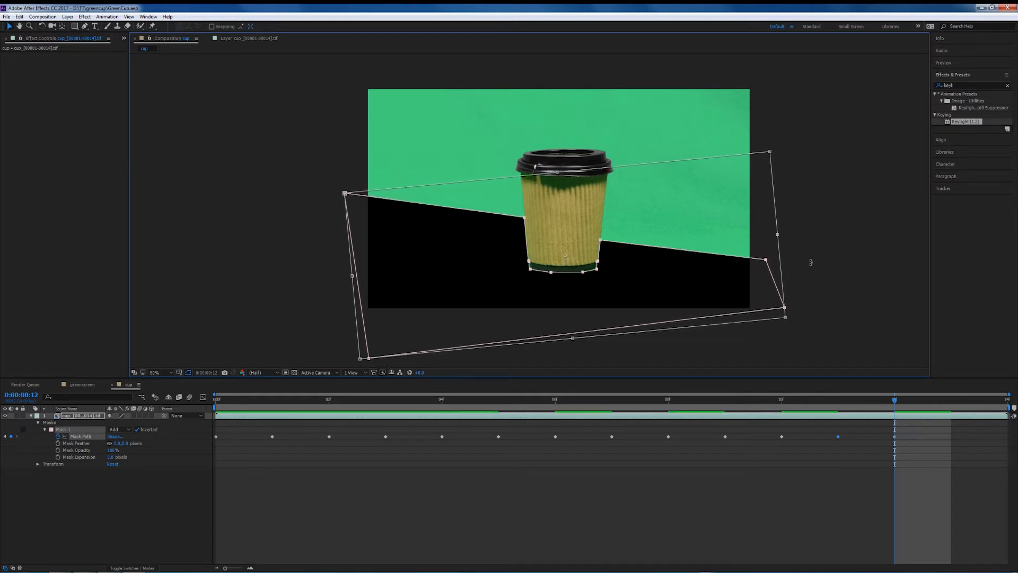
{"action": "key", "text": "Return"}
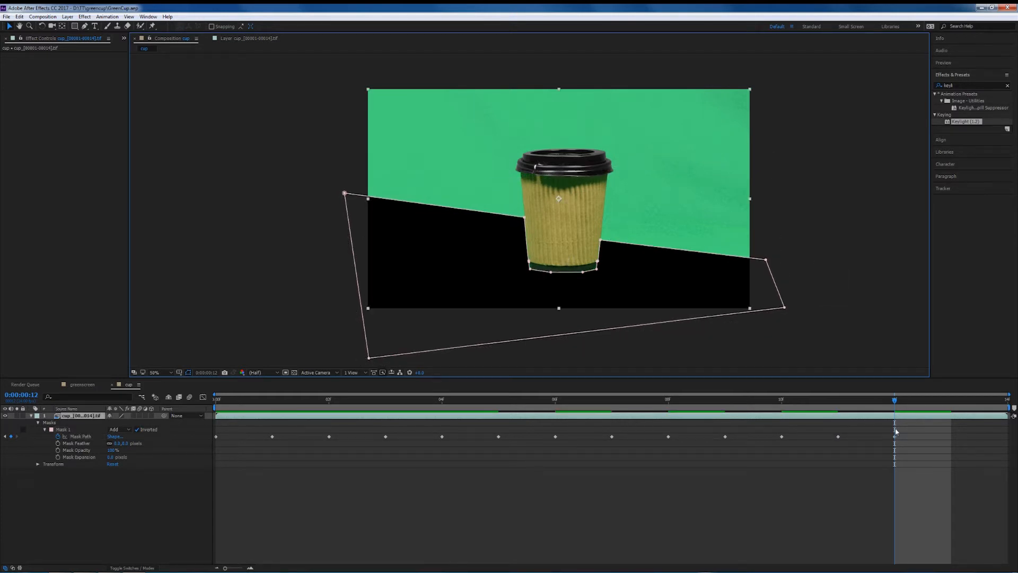
{"action": "left_click_drag", "start_coordinate": [893, 404], "coordinate": [950, 403]}
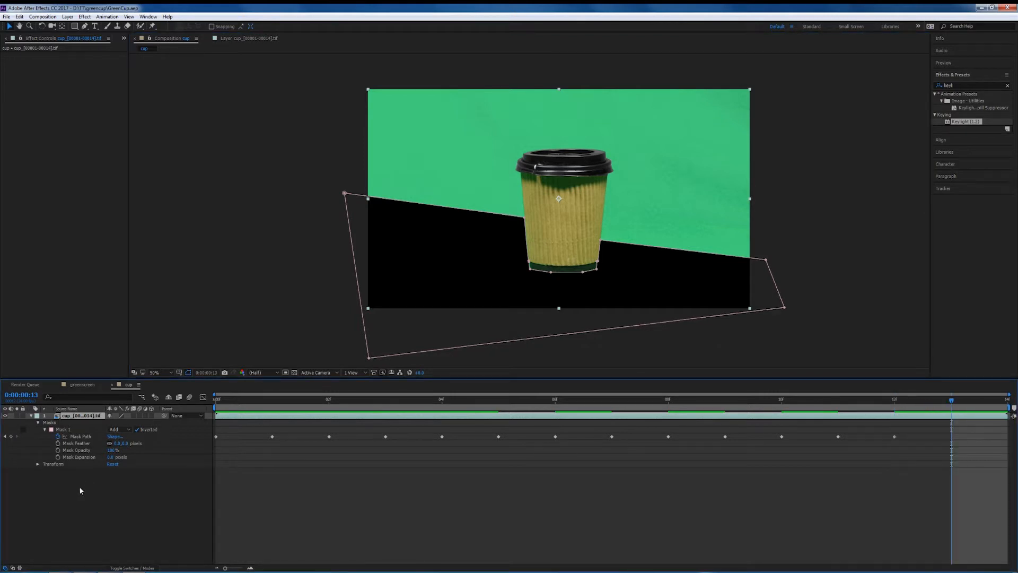
{"action": "left_click", "coordinate": [11, 436]}
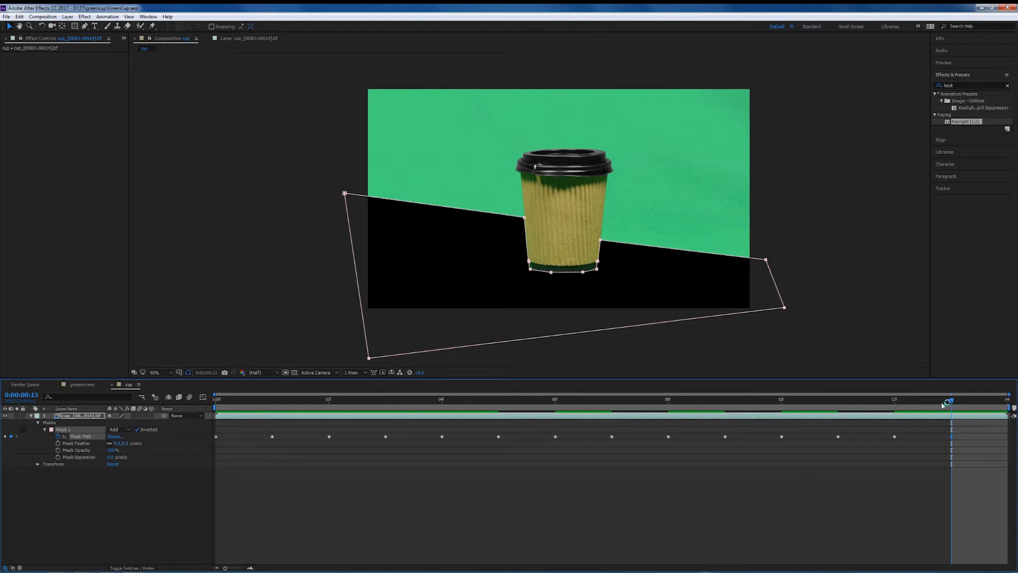
Preview the animated mask by playing and scrubbing through the frames from the start.
{"action": "left_click_drag", "start_coordinate": [952, 402], "coordinate": [951, 443]}
{"action": "key", "text": "space"}
{"action": "key", "text": "space"}
{"action": "left_click_drag", "start_coordinate": [951, 467], "coordinate": [206, 497]}
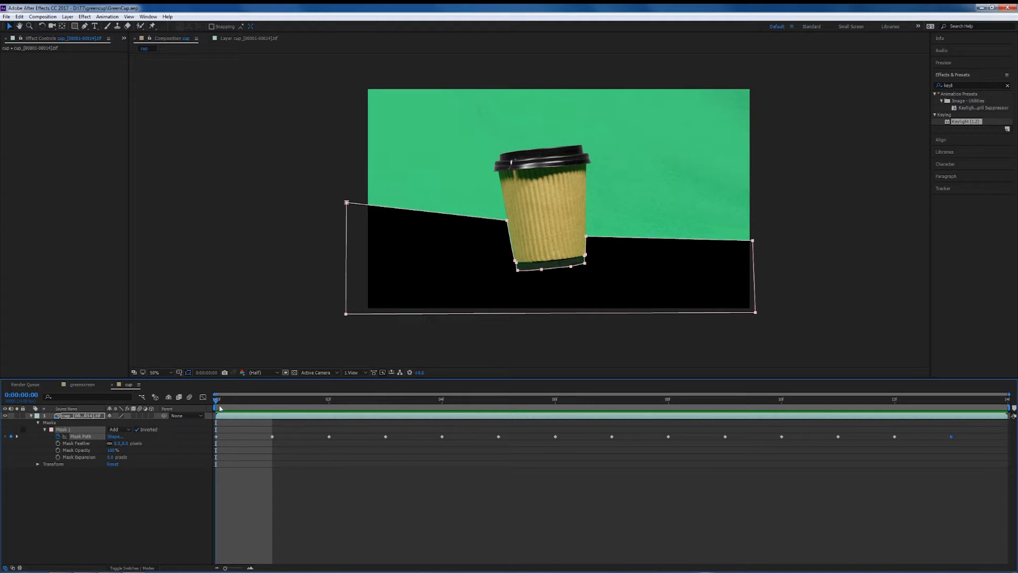
{"action": "left_click_drag", "start_coordinate": [216, 403], "coordinate": [240, 407]}
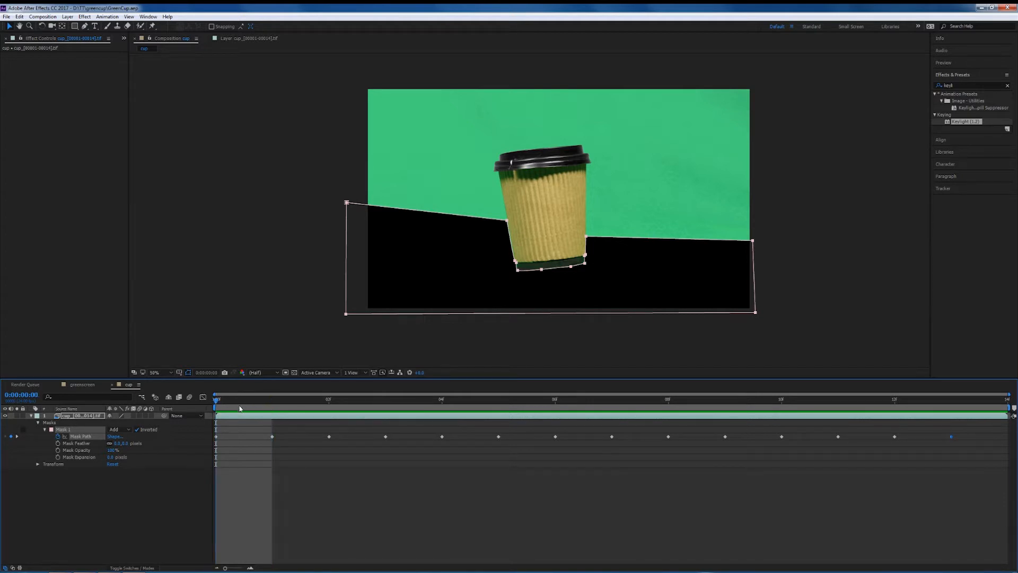
{"action": "left_click", "coordinate": [241, 568]}
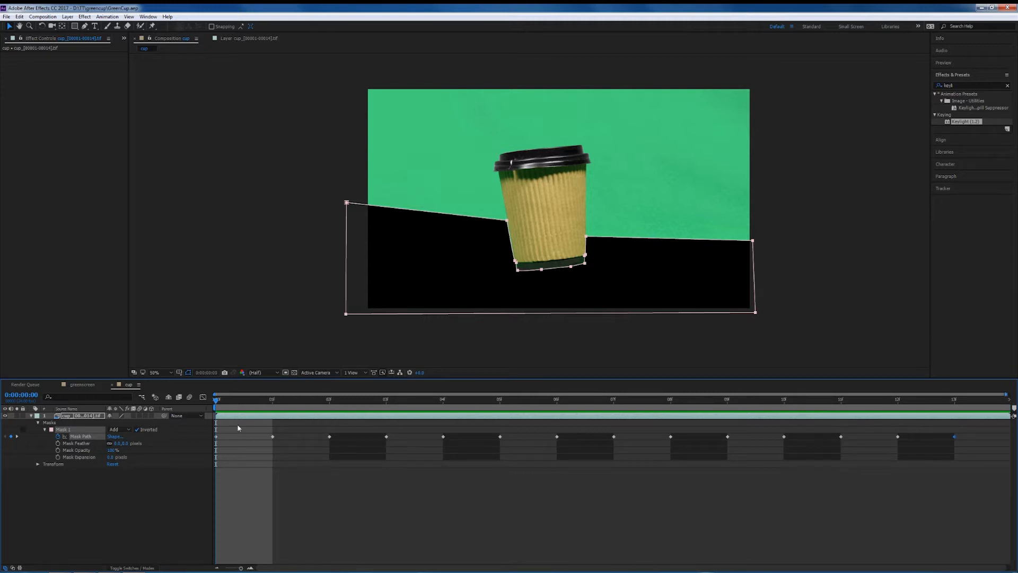
{"action": "left_click_drag", "start_coordinate": [238, 401], "coordinate": [386, 407]}
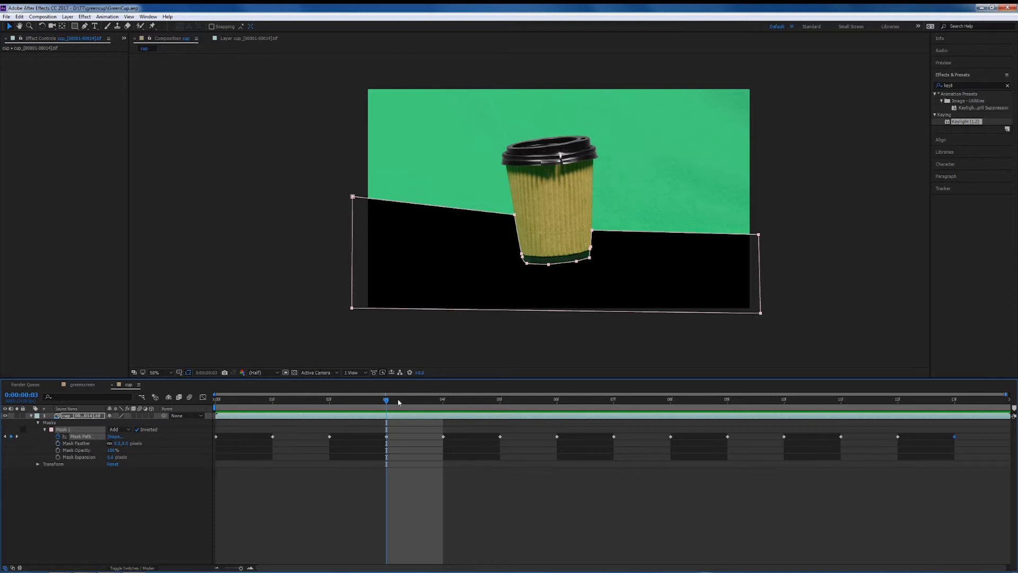
{"action": "left_click_drag", "start_coordinate": [388, 402], "coordinate": [158, 414]}
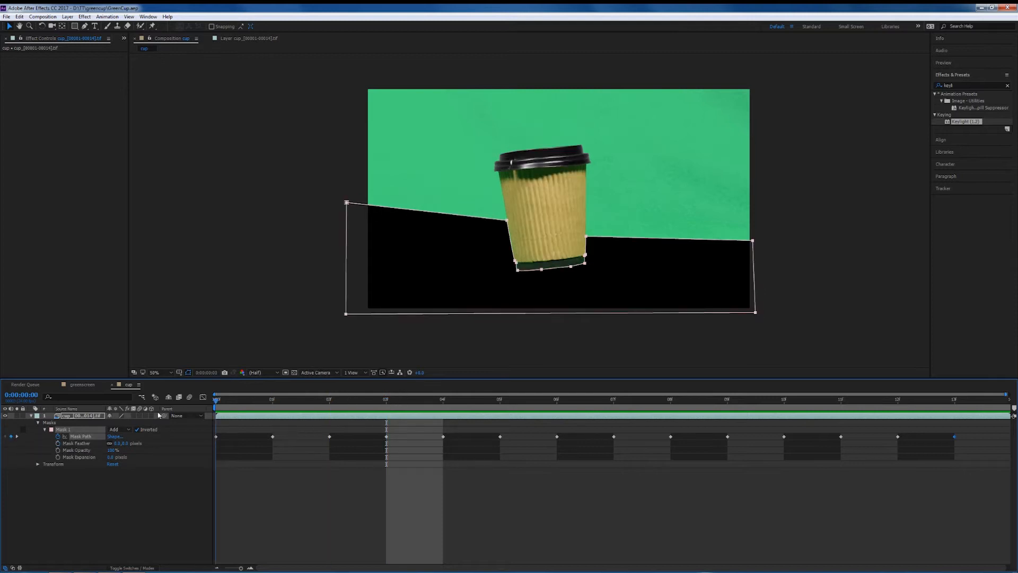
Collapse the mask properties and apply the Keylight effect to the cup layer.
{"action": "left_click", "coordinate": [38, 422]}
{"action": "left_click", "coordinate": [67, 417]}
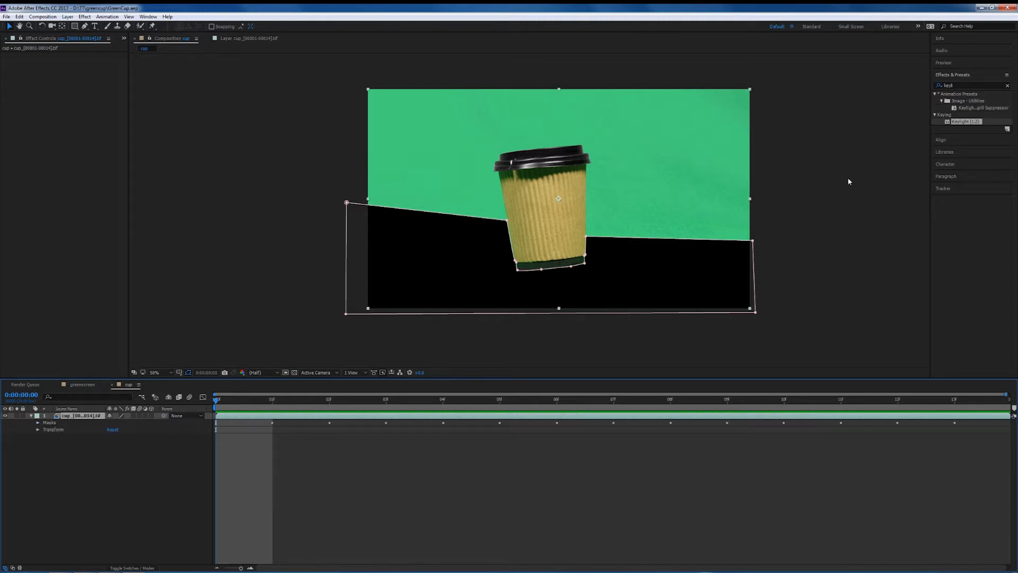
{"action": "left_click_drag", "start_coordinate": [963, 123], "coordinate": [76, 418]}
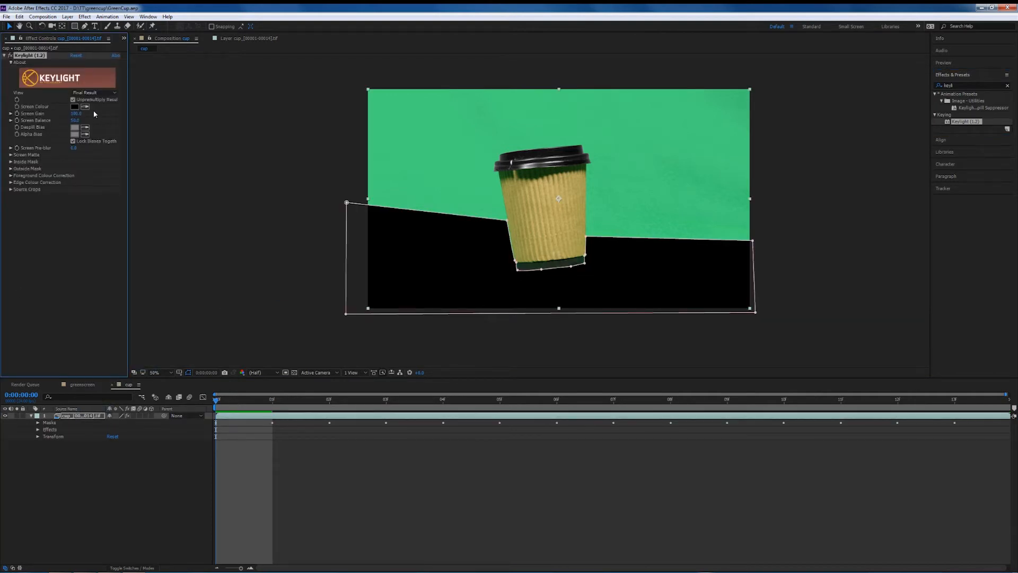
Sample the green background as Keylight's Screen Colour.
{"action": "left_click", "coordinate": [85, 107]}
{"action": "left_click", "coordinate": [472, 91]}
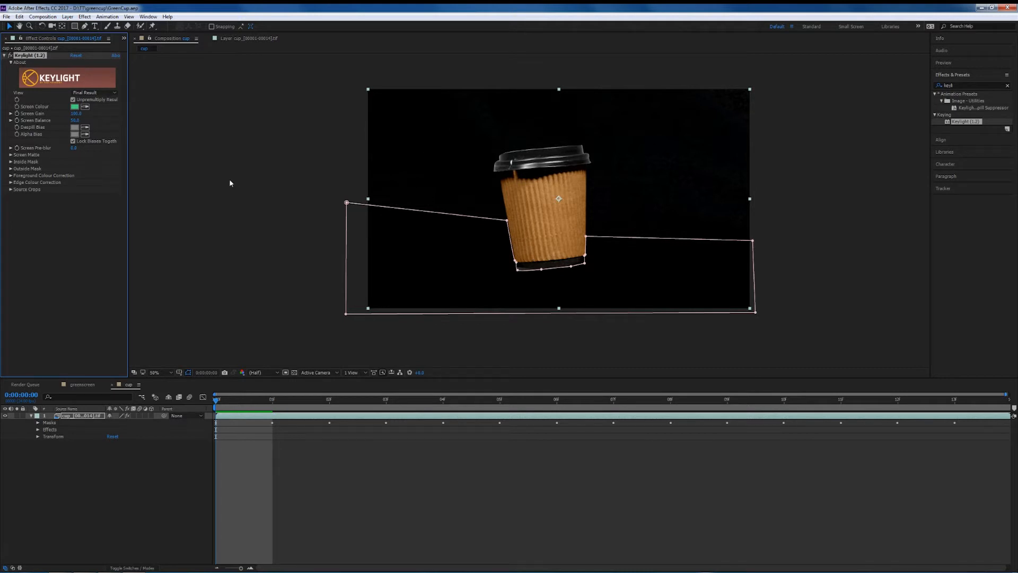
Inspect the key by switching Keylight's view to Screen Matte and then to Status.
{"action": "left_click", "coordinate": [111, 94]}
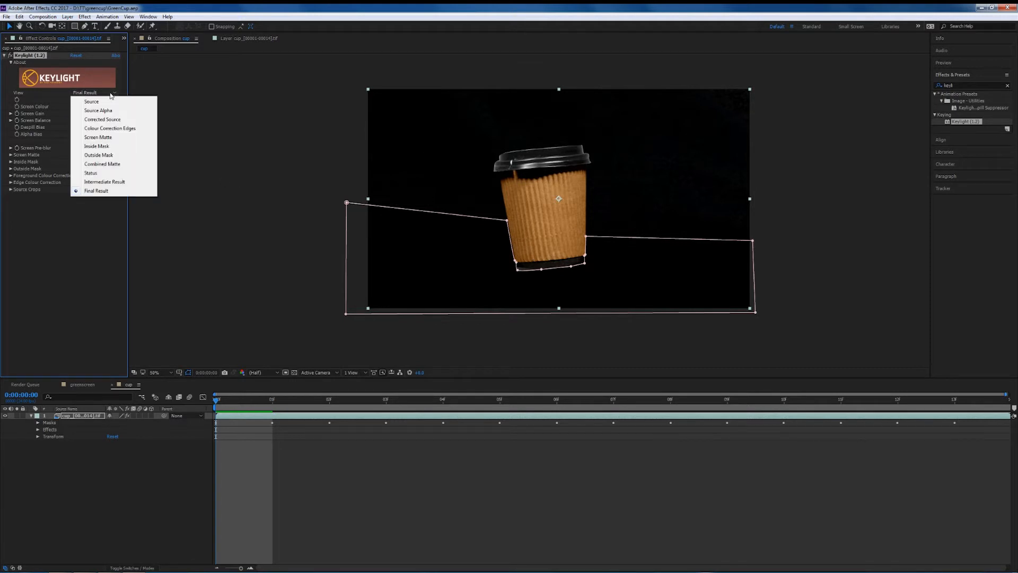
{"action": "left_click", "coordinate": [105, 137]}
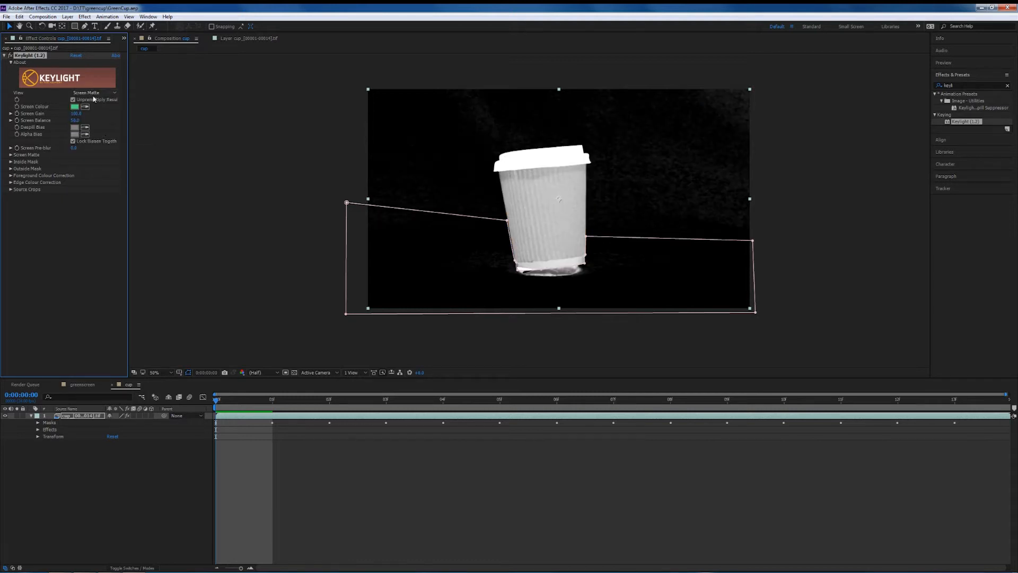
{"action": "left_click", "coordinate": [107, 92]}
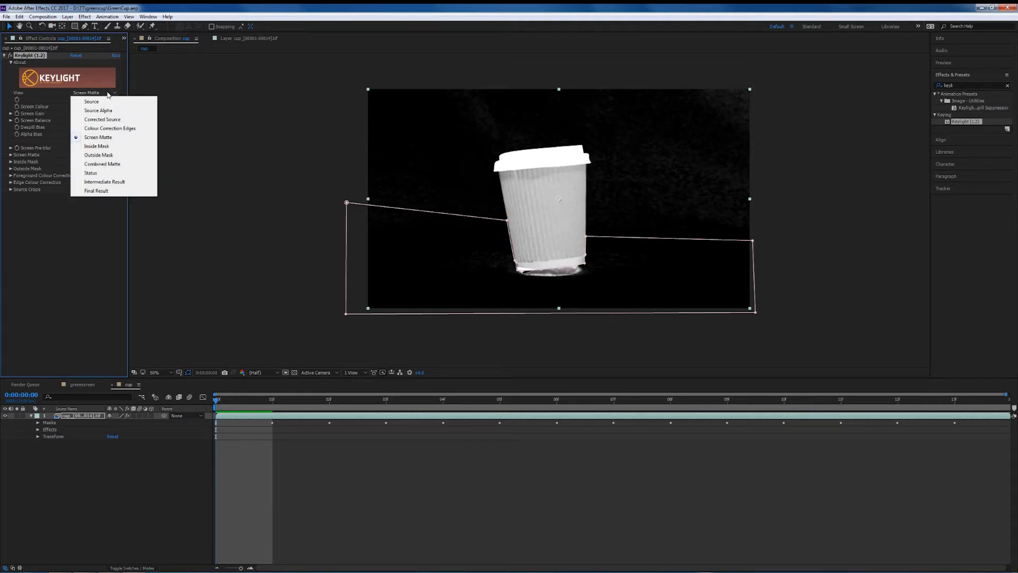
{"action": "left_click", "coordinate": [91, 172]}
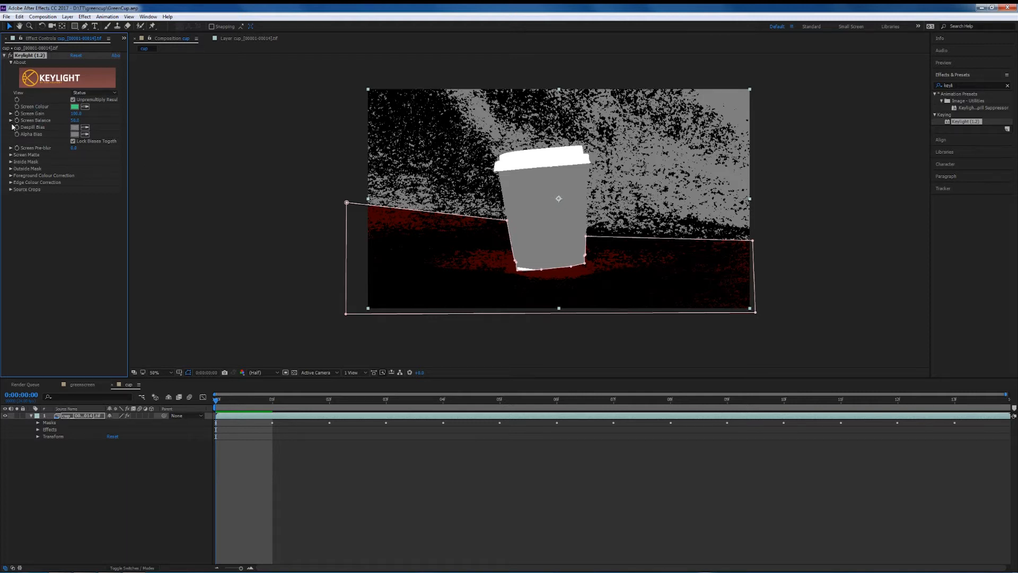
Return Keylight's view to Final Result and set the Screen Matte Clip Black to 20.
{"action": "left_click", "coordinate": [11, 155]}
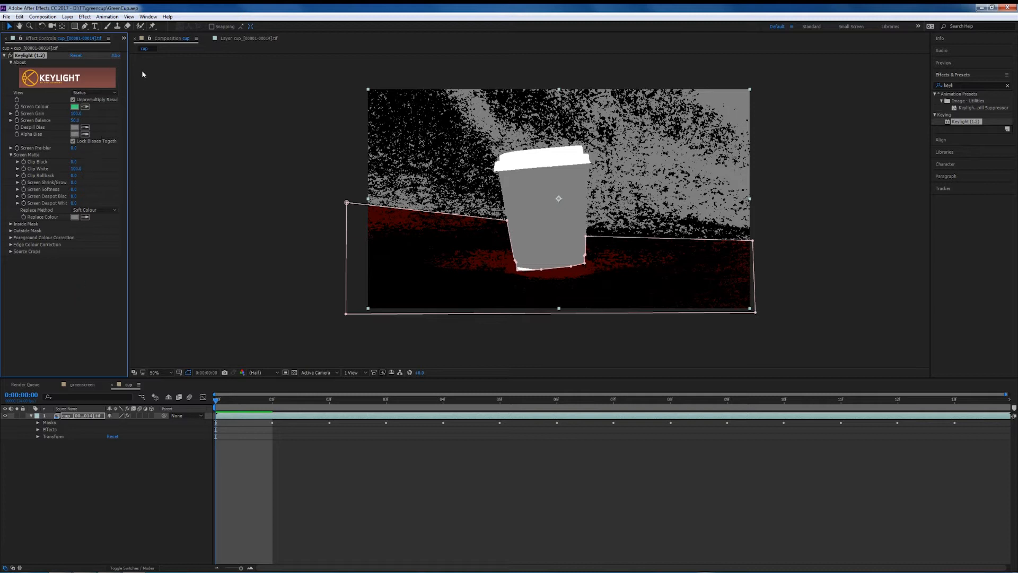
{"action": "left_click", "coordinate": [108, 93]}
{"action": "left_click", "coordinate": [108, 191]}
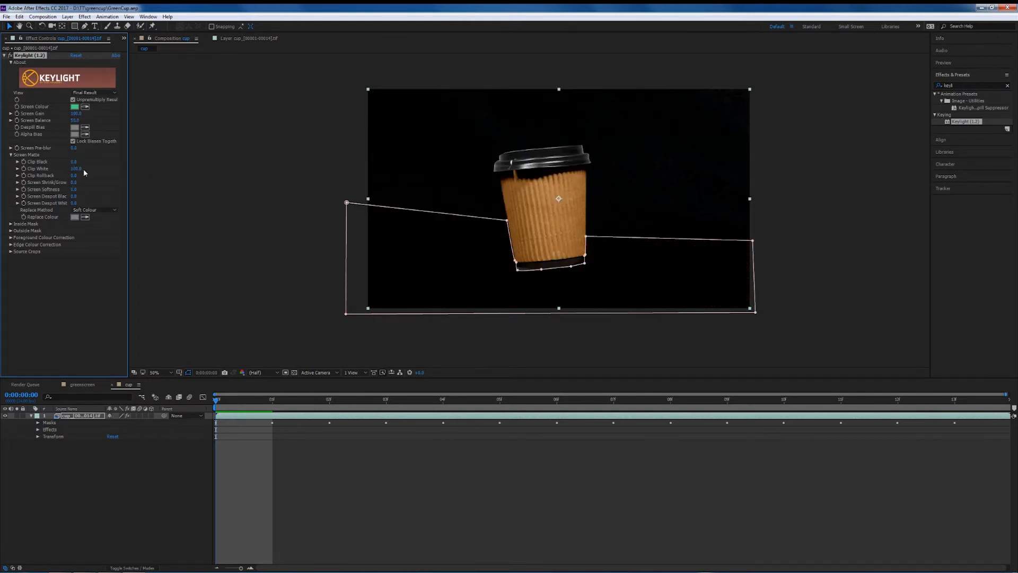
{"action": "mouse_move", "coordinate": [76, 172]}
{"action": "left_mouse_down"}
{"action": "mouse_move", "coordinate": [54, 171]}
{"action": "mouse_move", "coordinate": [91, 161]}
{"action": "left_mouse_up"}
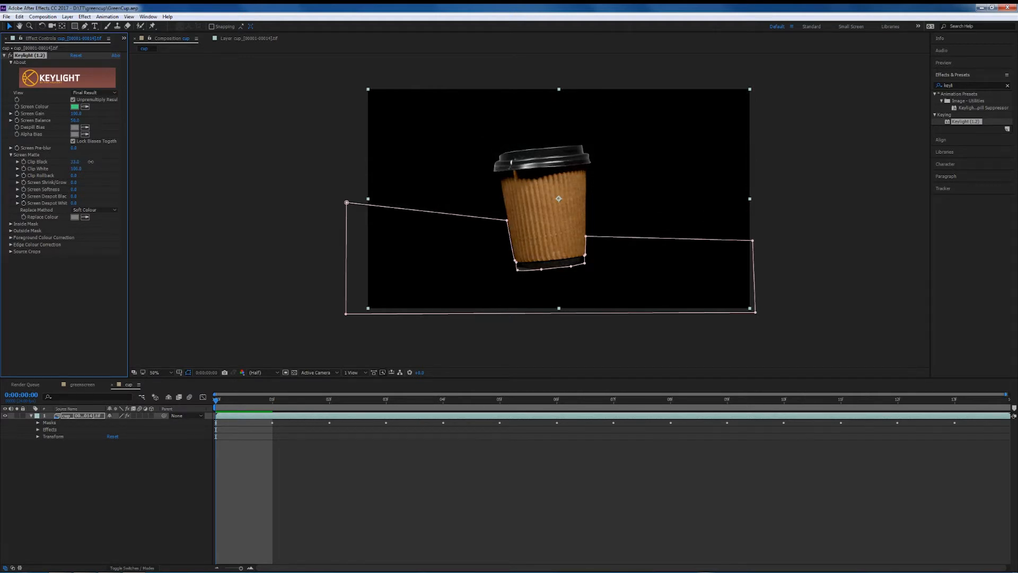
Set the Screen Matte Clip White to 80, checking it in the Screen Matte view before returning to Final Result.
{"action": "left_click", "coordinate": [103, 95]}
{"action": "left_click", "coordinate": [106, 137]}
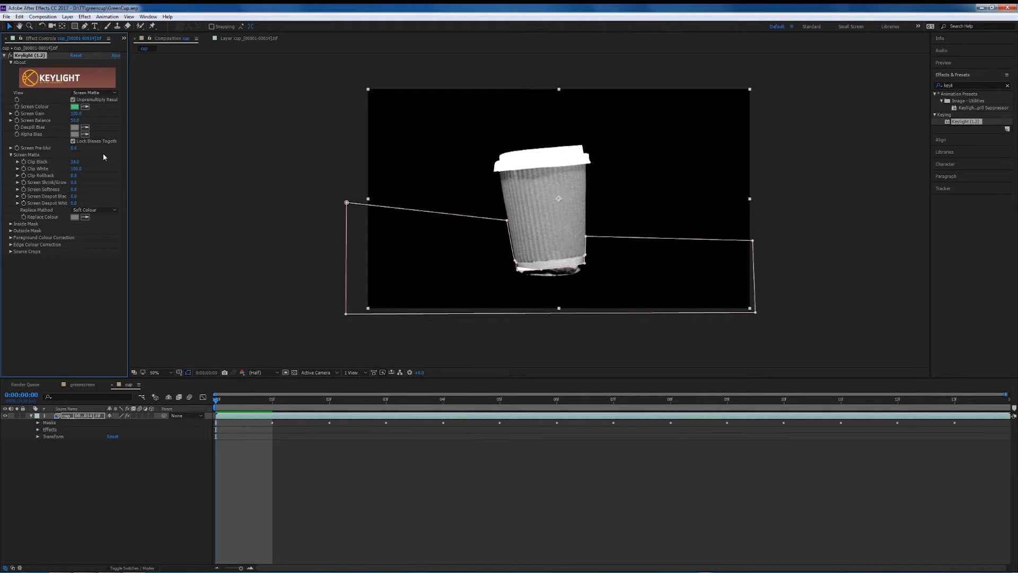
{"action": "mouse_move", "coordinate": [74, 162]}
{"action": "left_mouse_down"}
{"action": "mouse_move", "coordinate": [93, 163]}
{"action": "mouse_move", "coordinate": [53, 164]}
{"action": "mouse_move", "coordinate": [64, 162]}
{"action": "mouse_move", "coordinate": [58, 172]}
{"action": "left_mouse_up"}
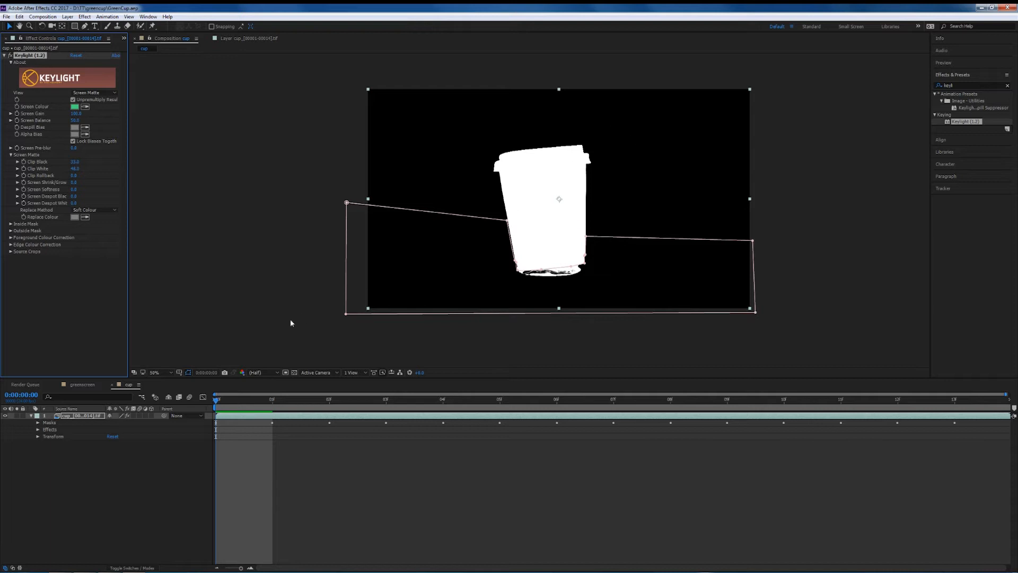
{"action": "left_click", "coordinate": [113, 92]}
{"action": "left_click", "coordinate": [108, 193]}
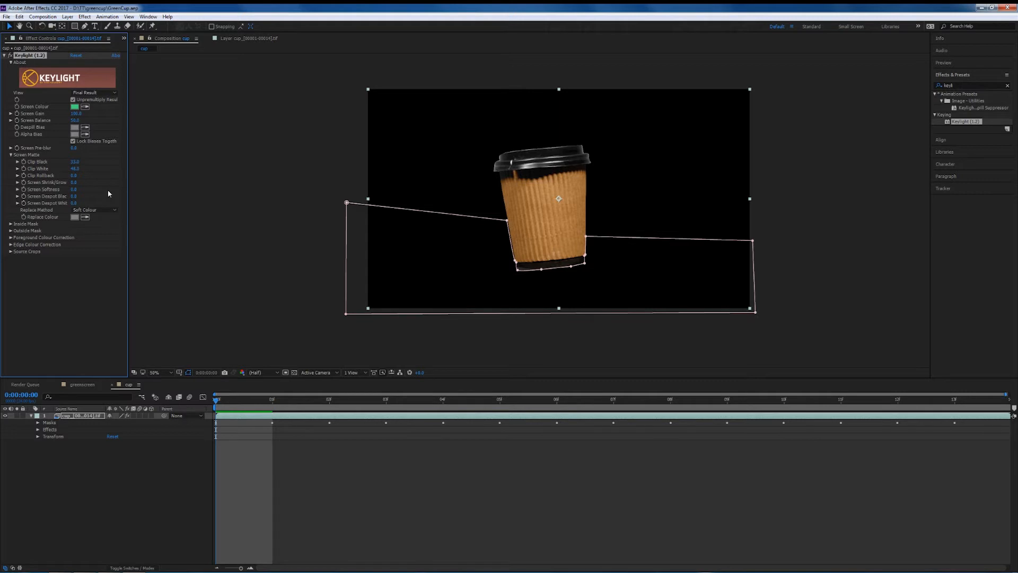
Play back the keyed cup footage to preview the result.
{"action": "key", "text": "space"}
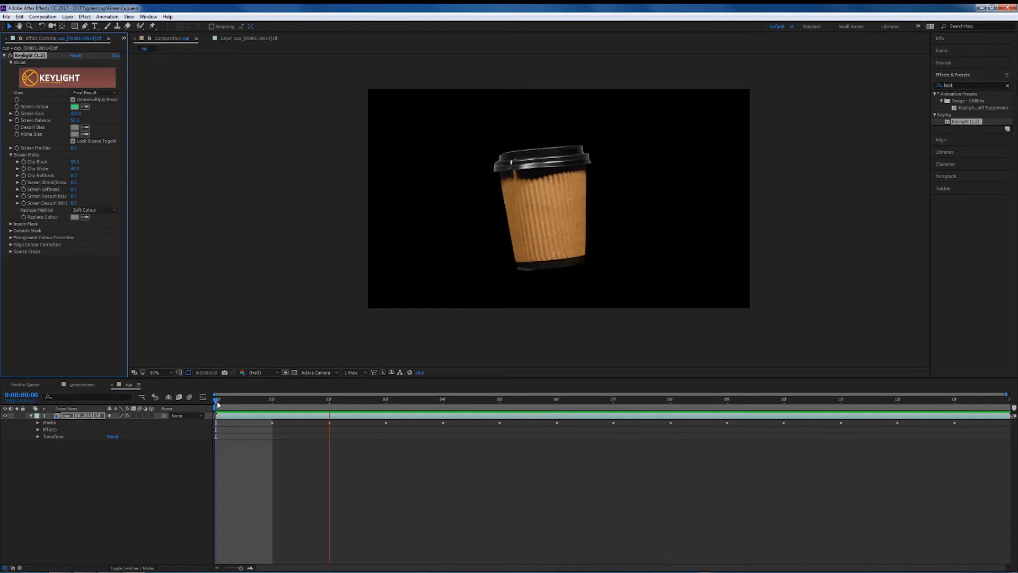
{"action": "key", "text": "space"}
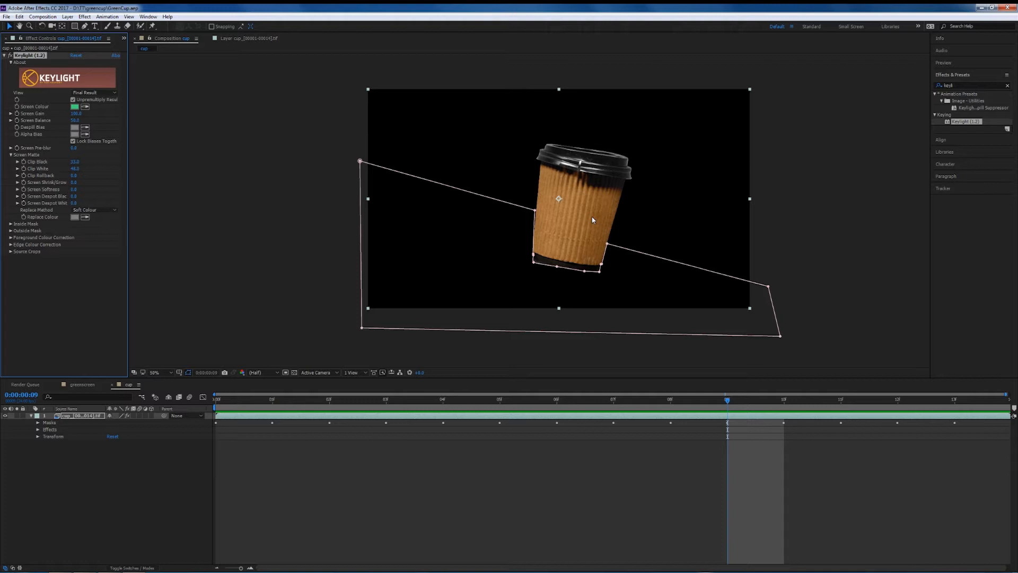
{"action": "key", "text": "space"}
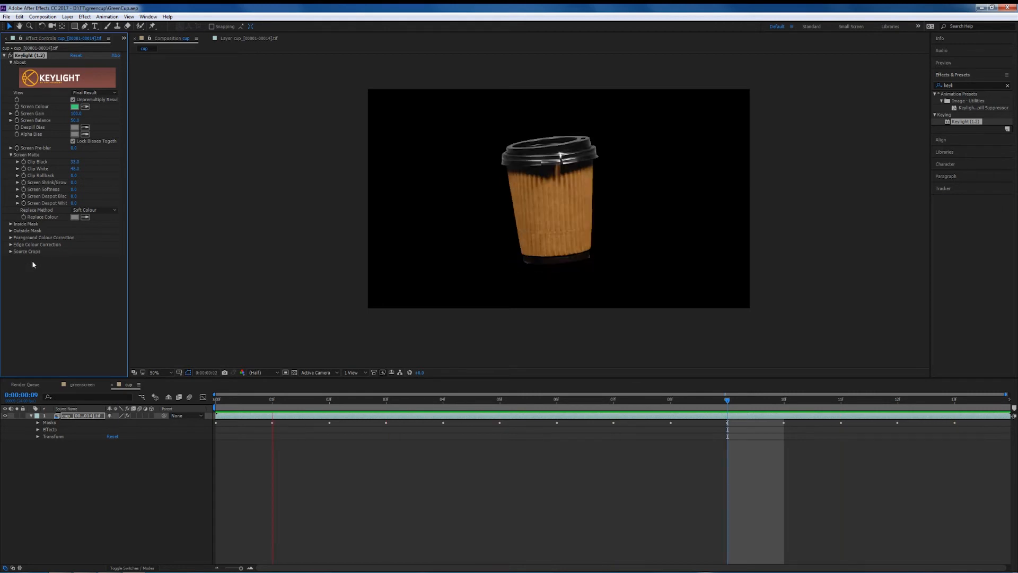
{"action": "key", "text": "space"}
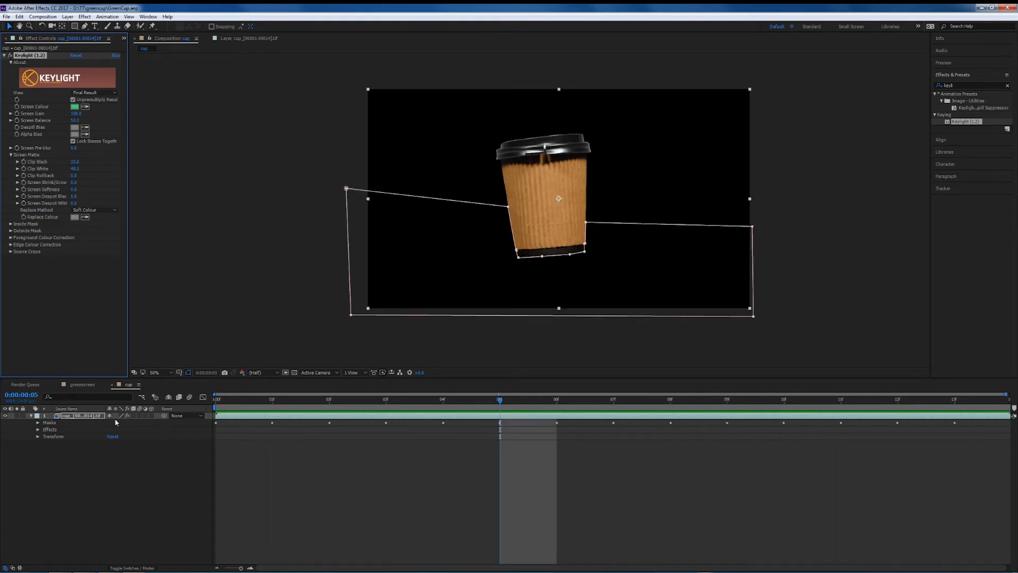
Open the greenscreen composition and add the cup composition to its timeline.
{"action": "left_click", "coordinate": [83, 386]}
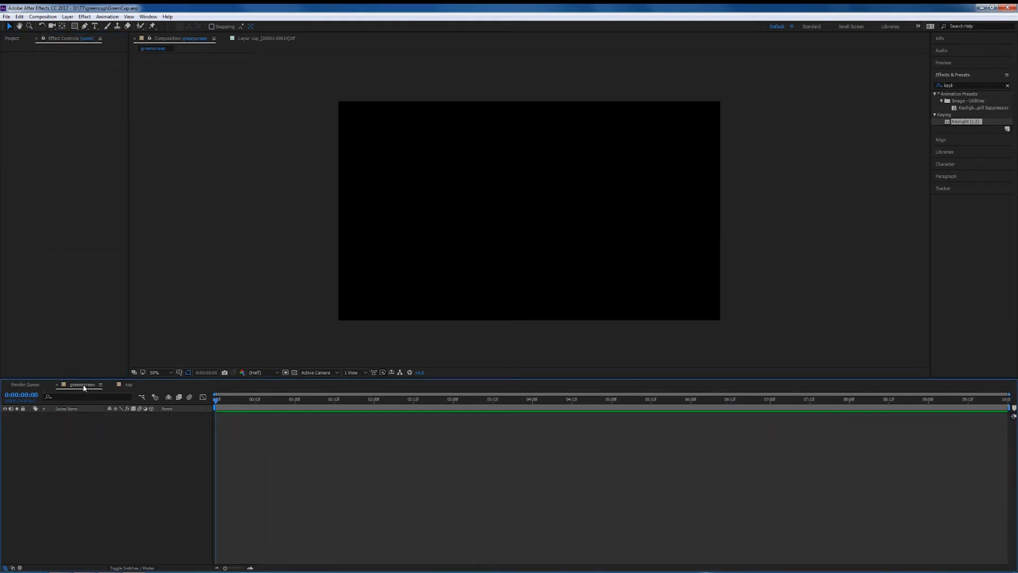
{"action": "left_click", "coordinate": [12, 39]}
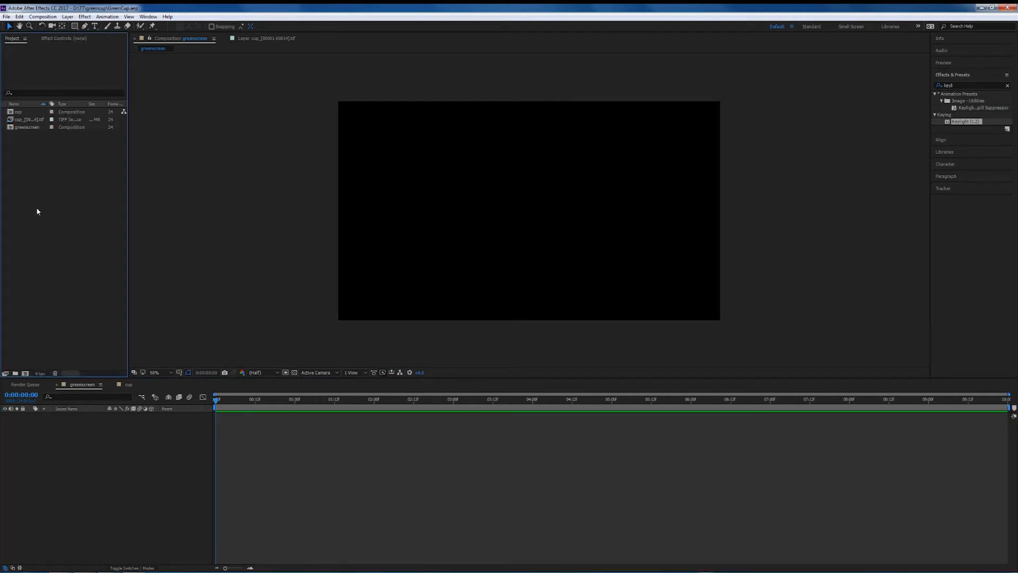
{"action": "left_click", "coordinate": [20, 113]}
{"action": "left_click_drag", "start_coordinate": [28, 115], "coordinate": [72, 424]}
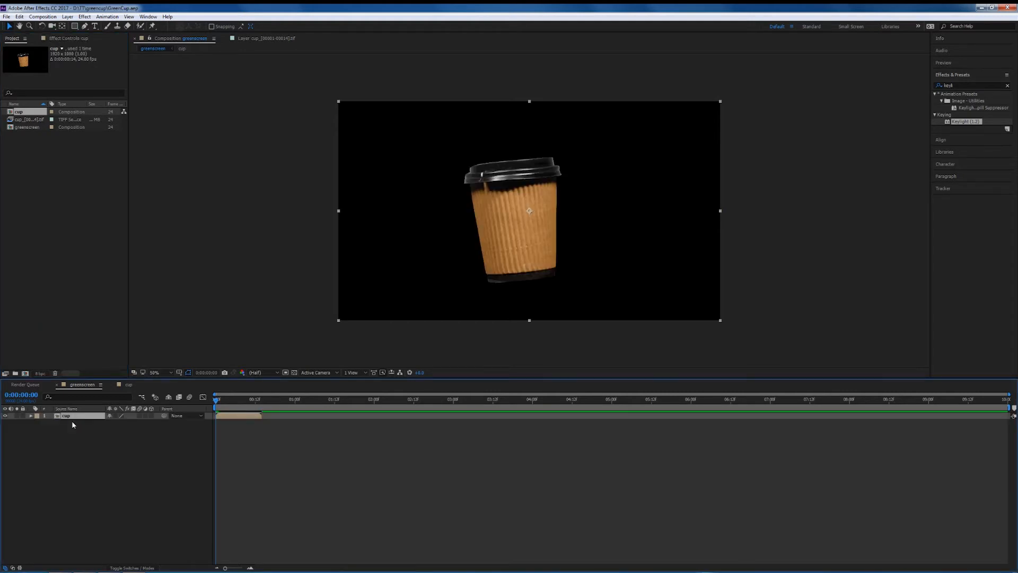
Import the running_track image from the img folder into the project.
{"action": "left_click", "coordinate": [75, 465]}
{"action": "double_click", "coordinate": [72, 227]}
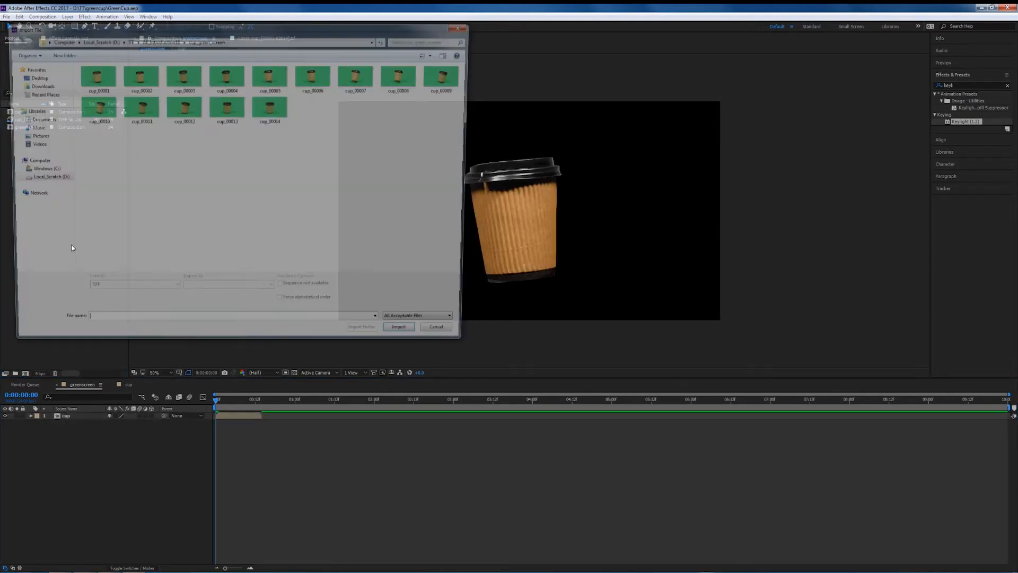
{"action": "left_click", "coordinate": [158, 40]}
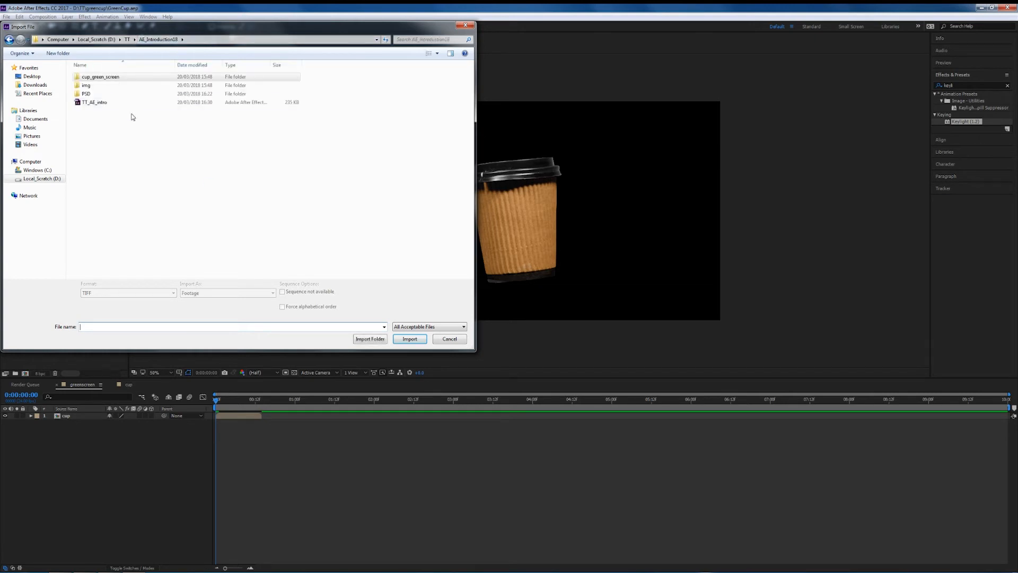
{"action": "double_click", "coordinate": [95, 91]}
{"action": "left_click", "coordinate": [96, 91]}
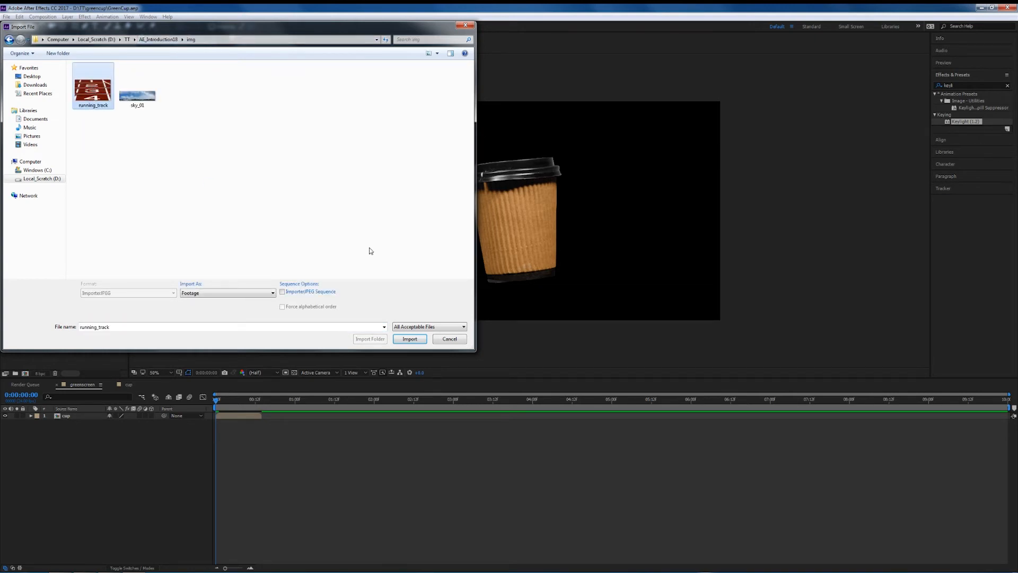
{"action": "left_click", "coordinate": [413, 339]}
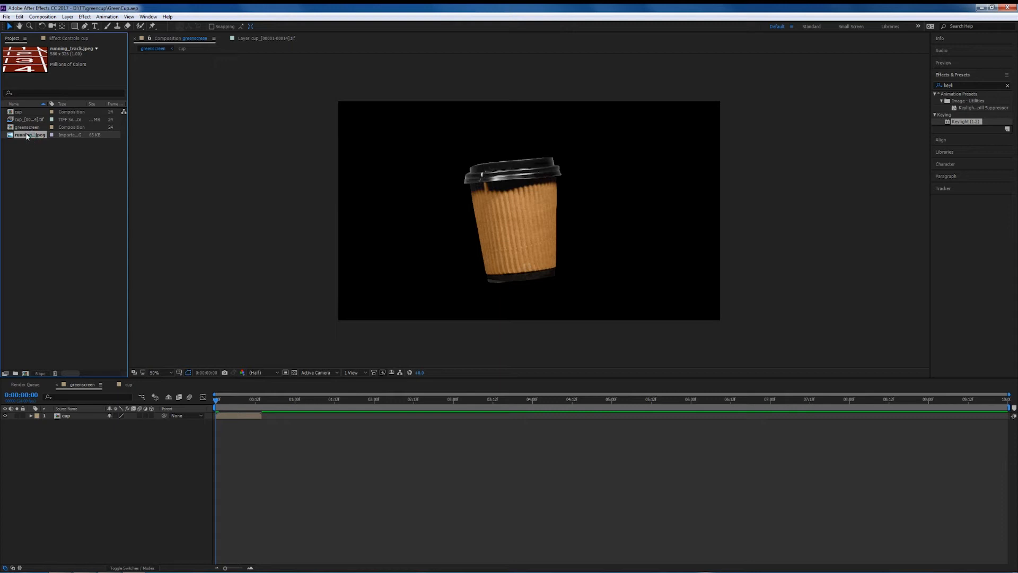
Place running_track beneath the cup layer and scale it up to fill the frame.
{"action": "left_click_drag", "start_coordinate": [27, 137], "coordinate": [73, 421]}
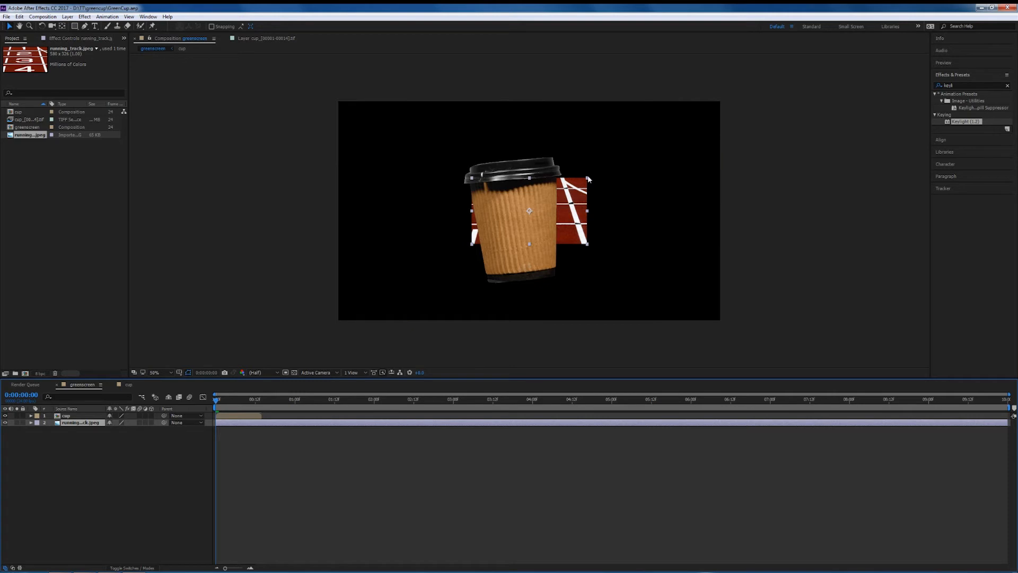
{"action": "left_click_drag", "start_coordinate": [587, 178], "coordinate": [834, 42]}
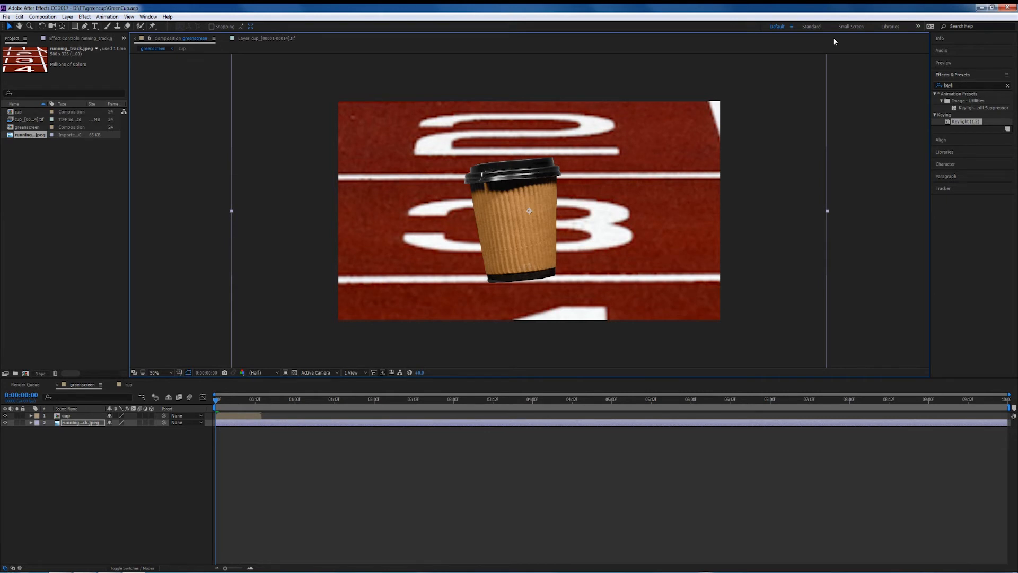
{"action": "left_click_drag", "start_coordinate": [831, 43], "coordinate": [757, 102]}
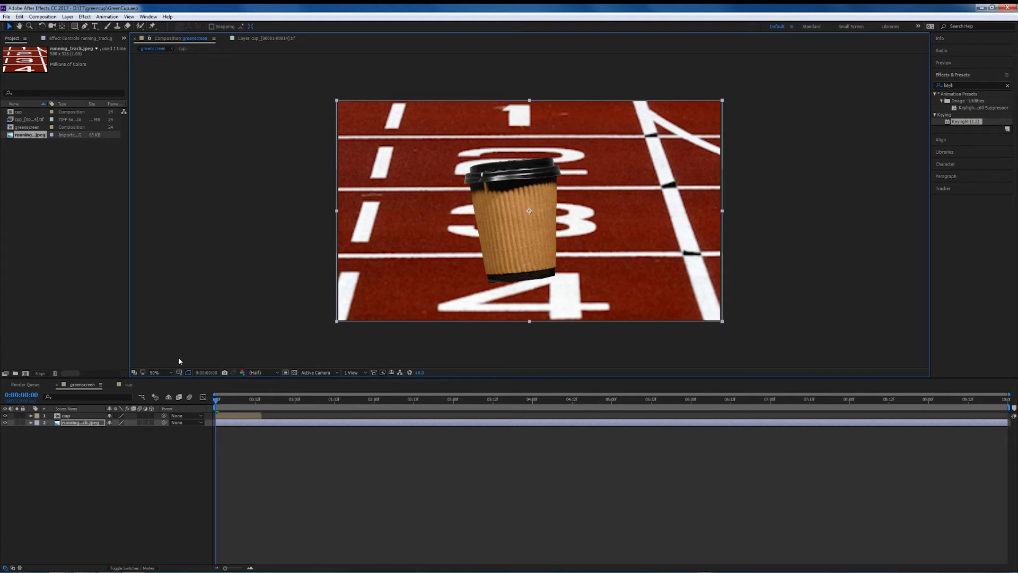
Delete the cup layer from the greenscreen composition.
{"action": "left_click", "coordinate": [219, 399]}
{"action": "mouse_move", "coordinate": [219, 400]}
{"action": "left_mouse_down"}
{"action": "mouse_move", "coordinate": [258, 400]}
{"action": "mouse_move", "coordinate": [216, 400]}
{"action": "mouse_move", "coordinate": [257, 401]}
{"action": "mouse_move", "coordinate": [201, 412]}
{"action": "mouse_move", "coordinate": [265, 401]}
{"action": "mouse_move", "coordinate": [208, 407]}
{"action": "left_mouse_up"}
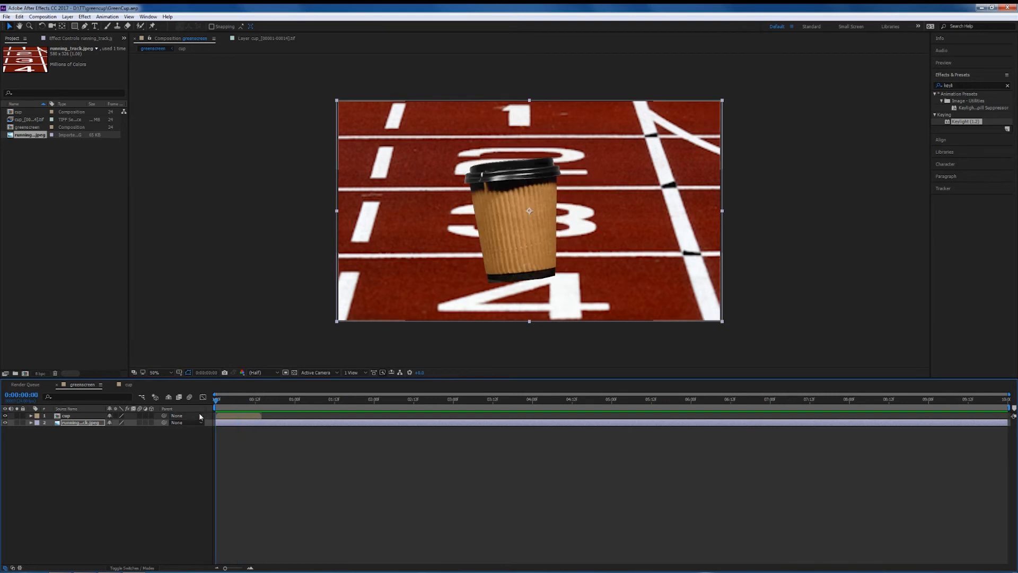
{"action": "key", "text": "Delete"}
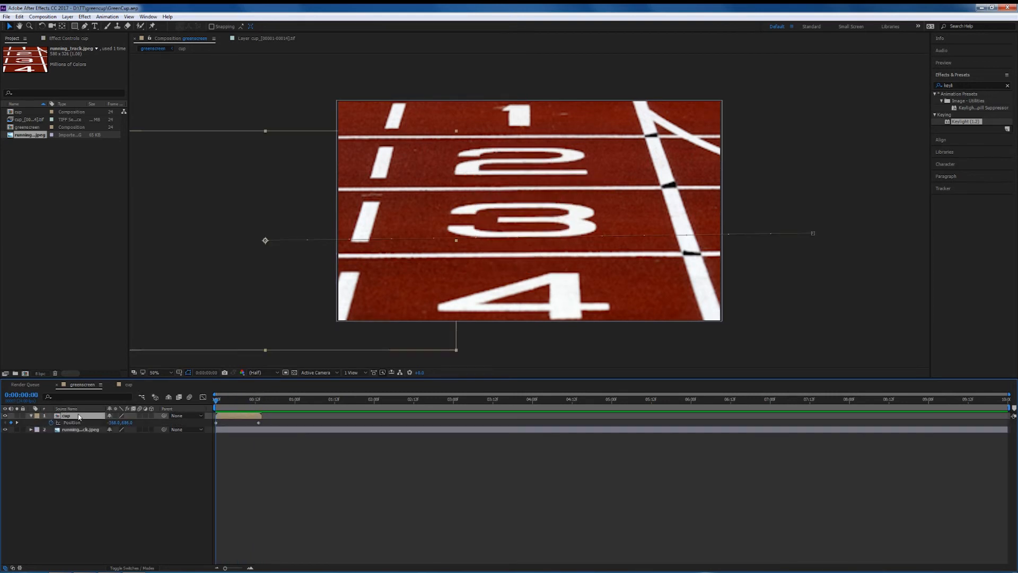
{"action": "left_click", "coordinate": [32, 270]}
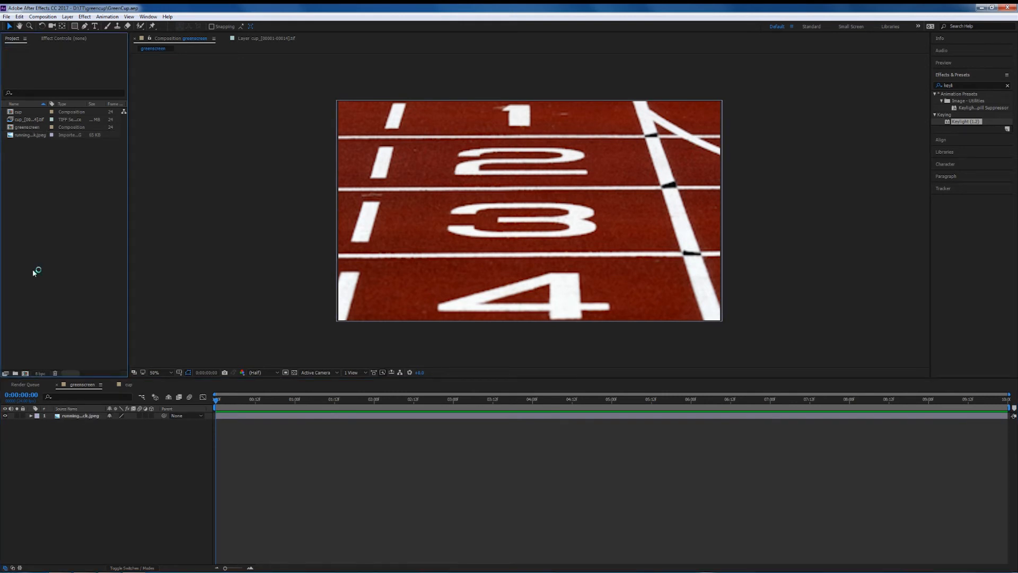
Create a new HDTV 1080 24 composition, adjusting its duration.
{"action": "left_click", "coordinate": [25, 373]}
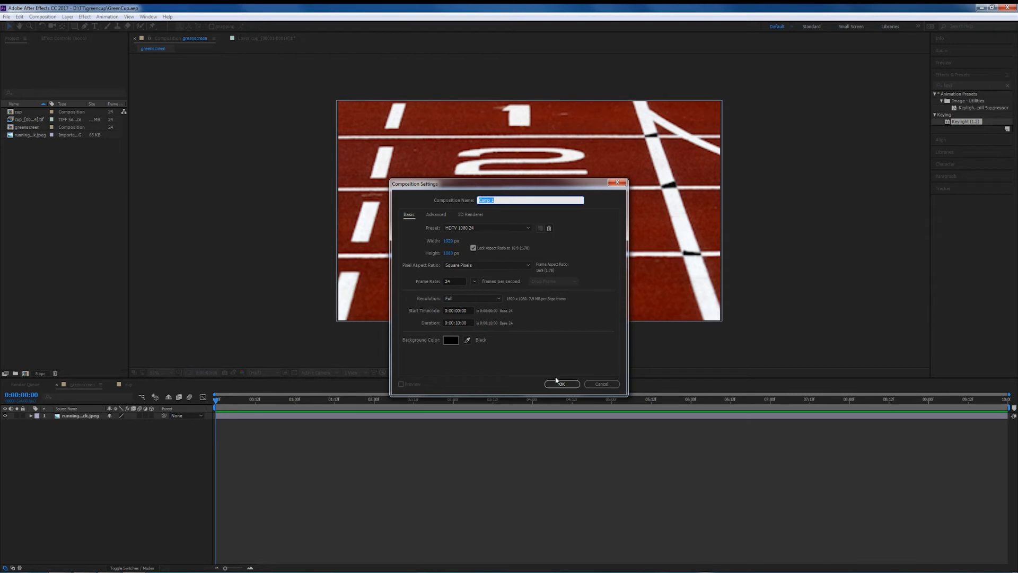
{"action": "left_click", "coordinate": [451, 323]}
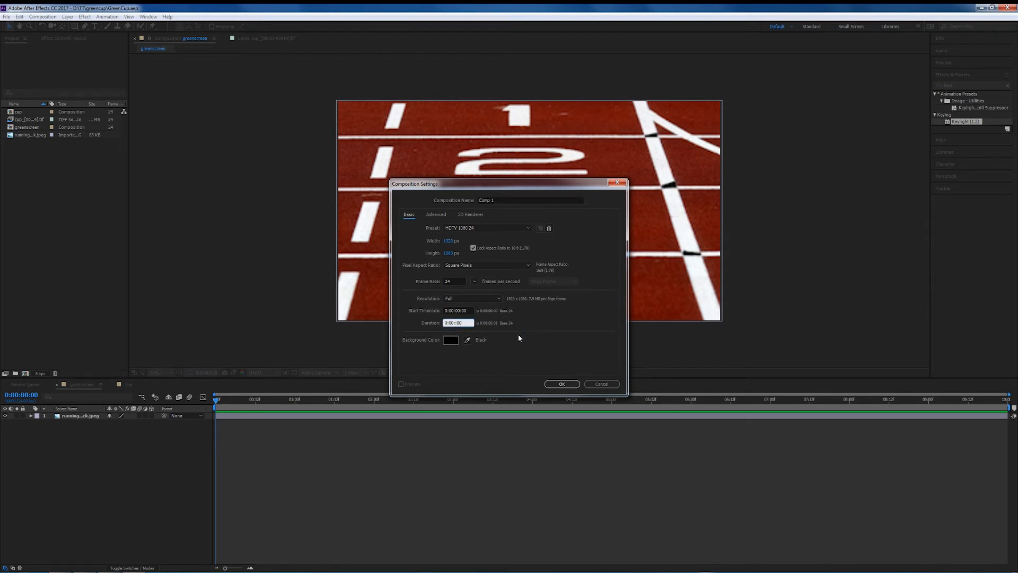
{"action": "key", "text": "Return"}
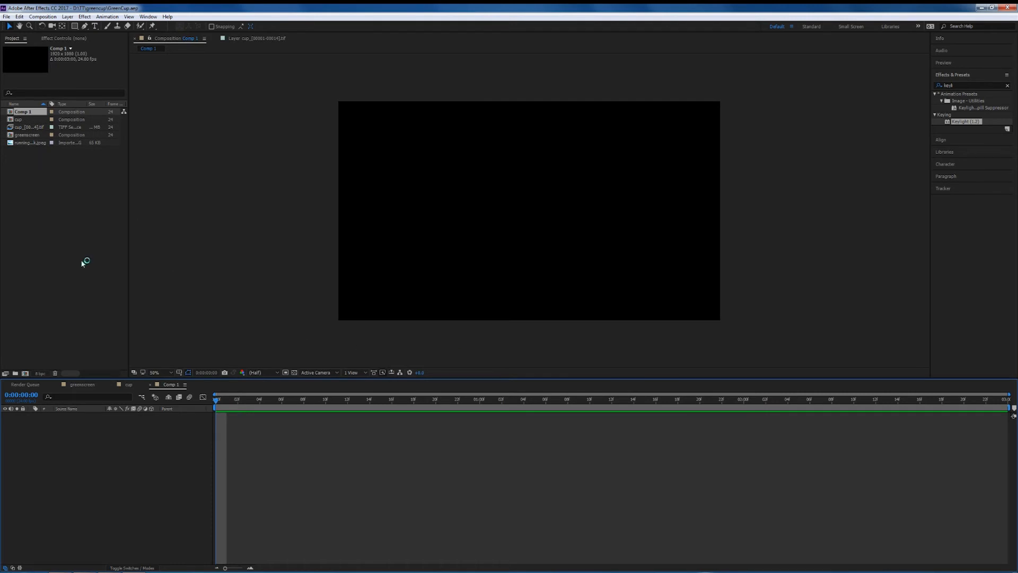
Add the cup composition to the new composition four times as stacked layers.
{"action": "left_click_drag", "start_coordinate": [21, 120], "coordinate": [64, 420]}
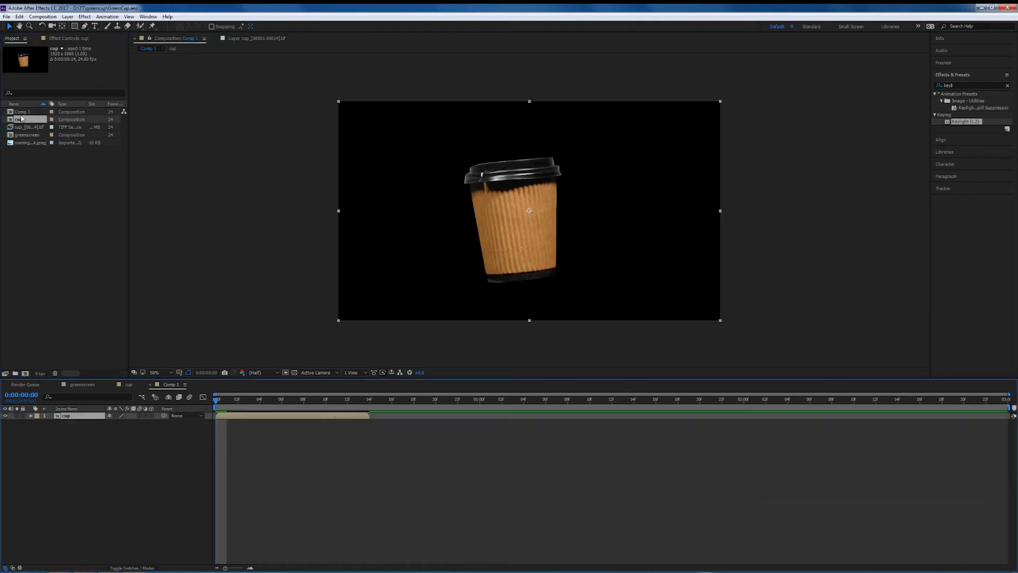
{"action": "left_click_drag", "start_coordinate": [21, 119], "coordinate": [84, 462]}
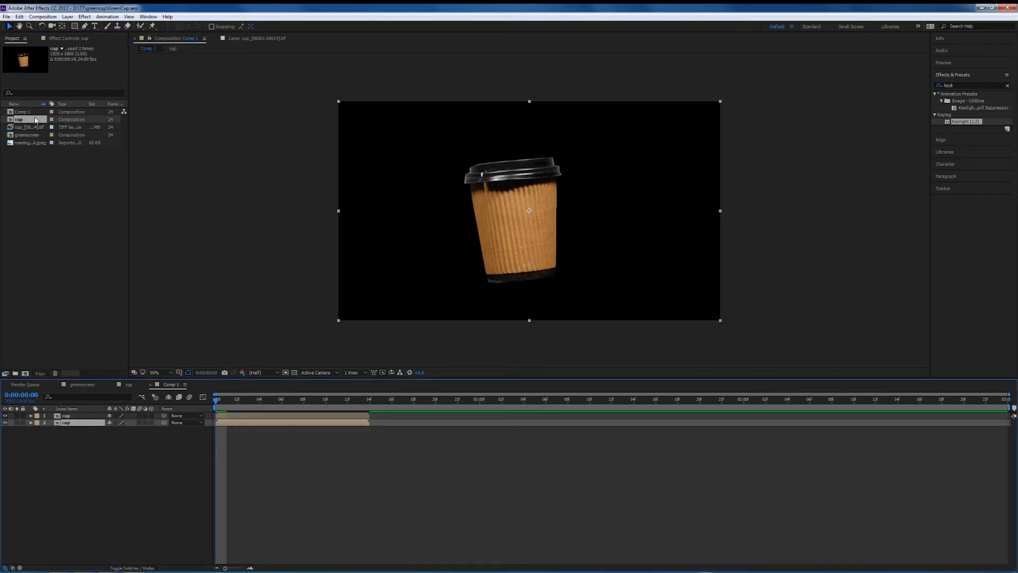
{"action": "left_click_drag", "start_coordinate": [35, 121], "coordinate": [80, 440]}
{"action": "left_click_drag", "start_coordinate": [33, 120], "coordinate": [106, 441]}
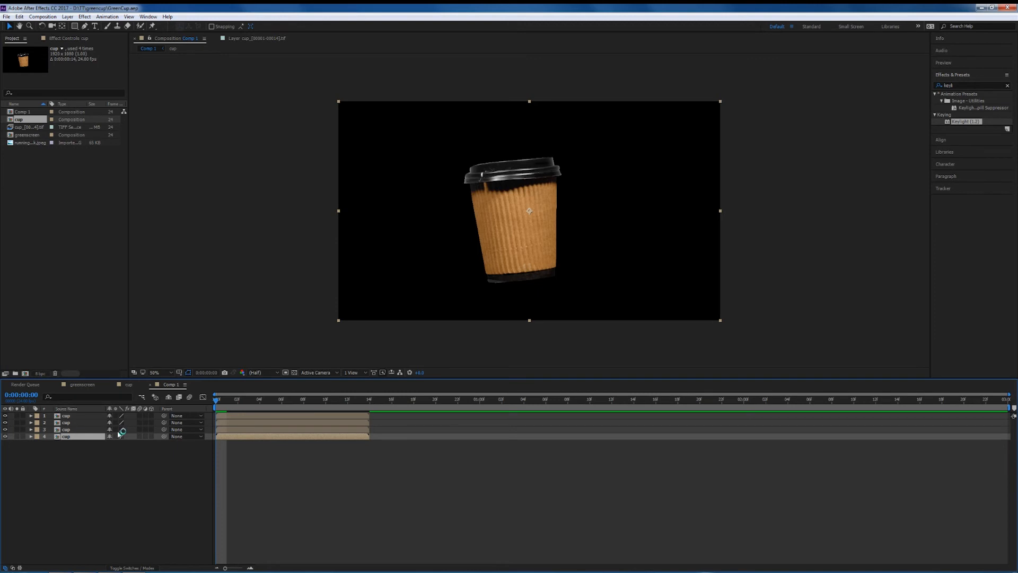
Stagger the four cup layers end to end in time and play back the sequence.
{"action": "left_click", "coordinate": [254, 424]}
{"action": "left_click_drag", "start_coordinate": [223, 425], "coordinate": [377, 424]}
{"action": "left_click_drag", "start_coordinate": [228, 431], "coordinate": [532, 434]}
{"action": "left_click_drag", "start_coordinate": [222, 437], "coordinate": [682, 435]}
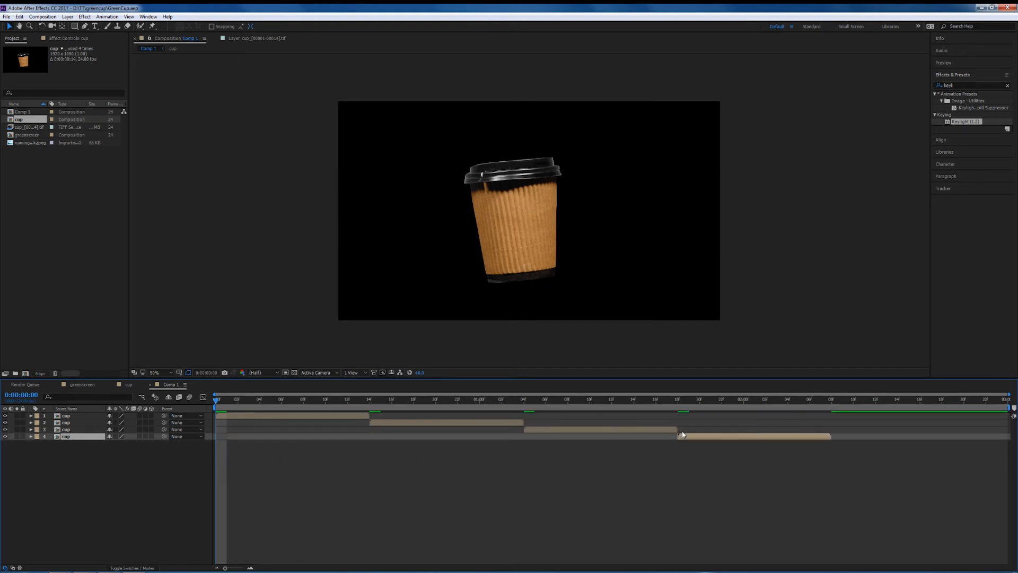
{"action": "key", "text": "space"}
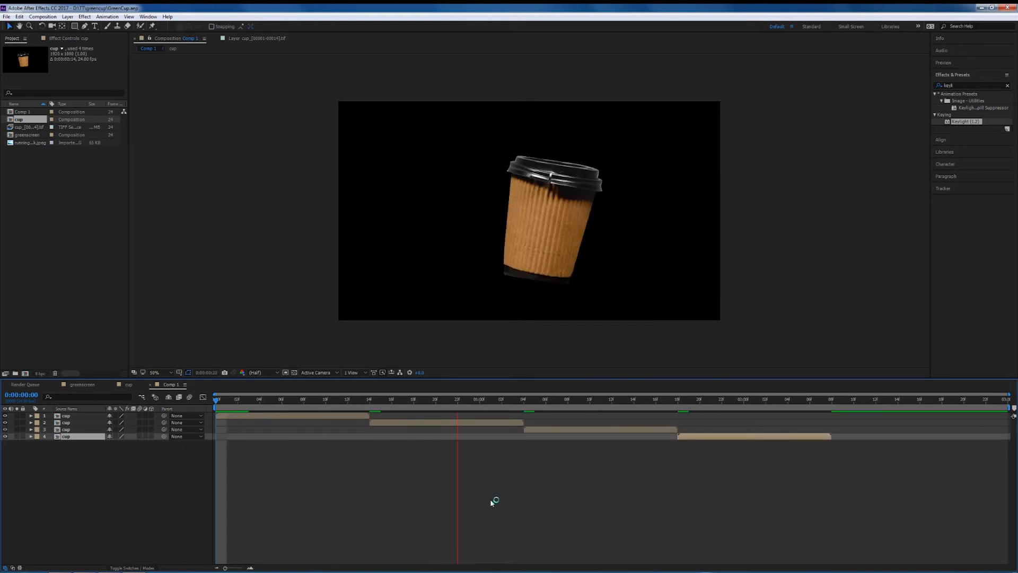
Add two more cup layers to Comp 1 and place one starting where the fourth cup layer ends.
{"action": "key", "text": "space"}
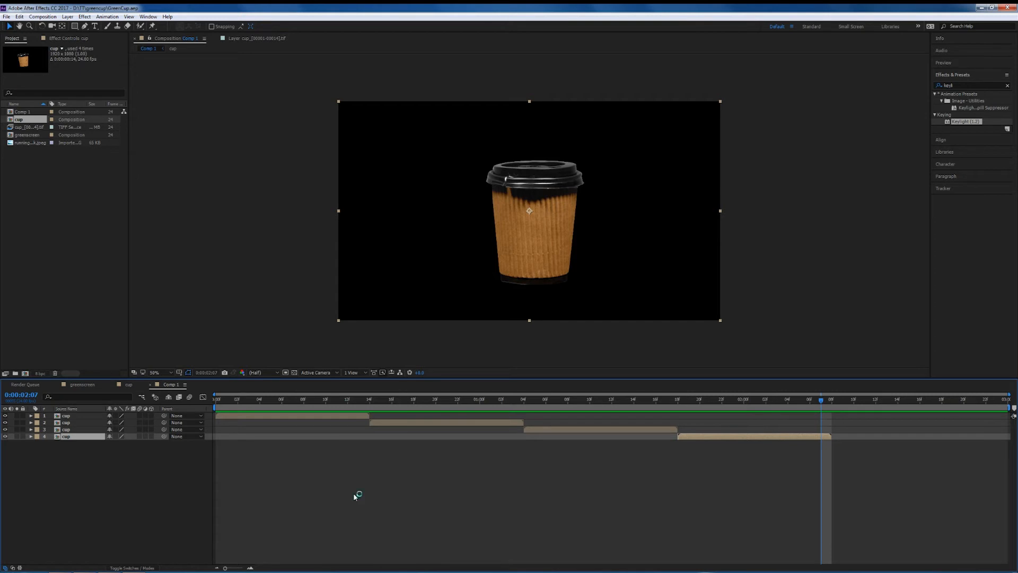
{"action": "left_click_drag", "start_coordinate": [823, 403], "coordinate": [831, 402]}
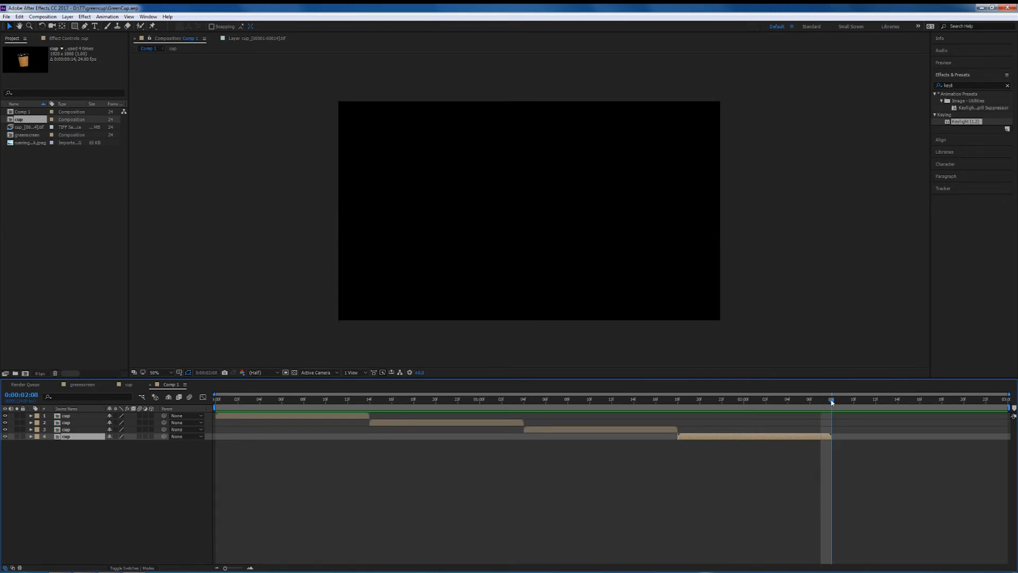
{"action": "left_click_drag", "start_coordinate": [33, 132], "coordinate": [82, 541]}
{"action": "left_click_drag", "start_coordinate": [19, 119], "coordinate": [74, 485]}
{"action": "left_click_drag", "start_coordinate": [313, 445], "coordinate": [830, 450]}
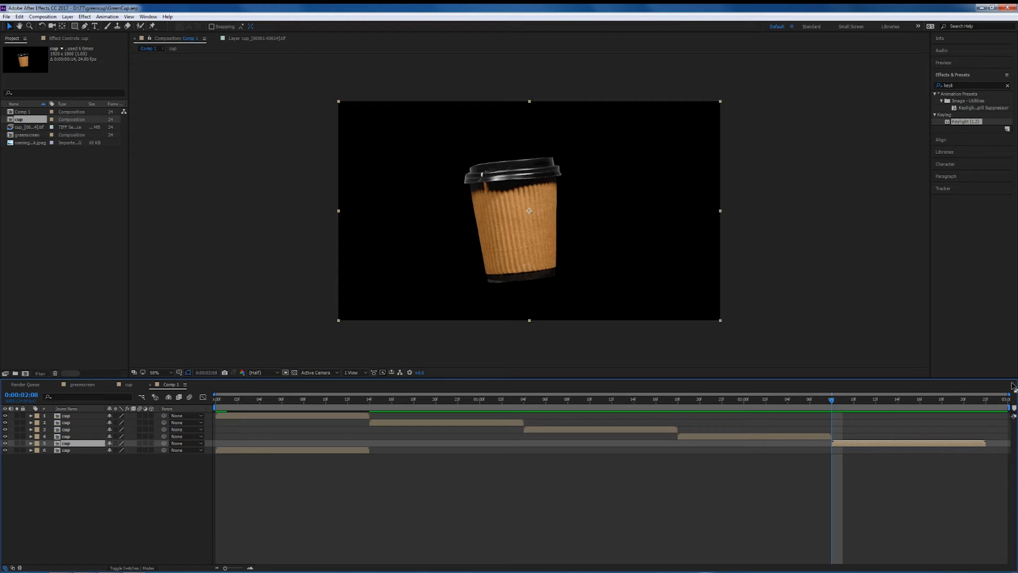
{"action": "left_click", "coordinate": [997, 401]}
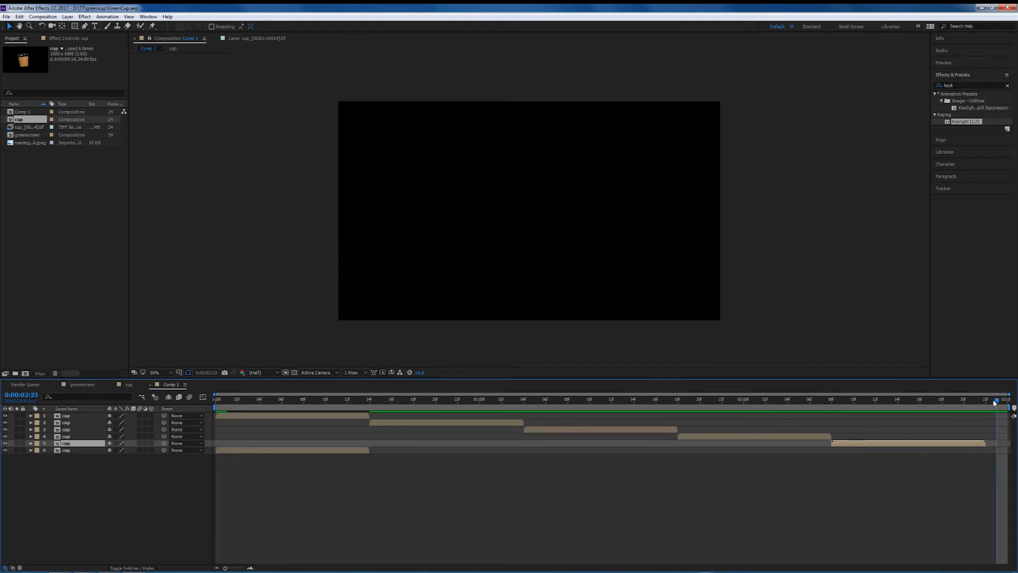
{"action": "left_click_drag", "start_coordinate": [997, 401], "coordinate": [988, 401]}
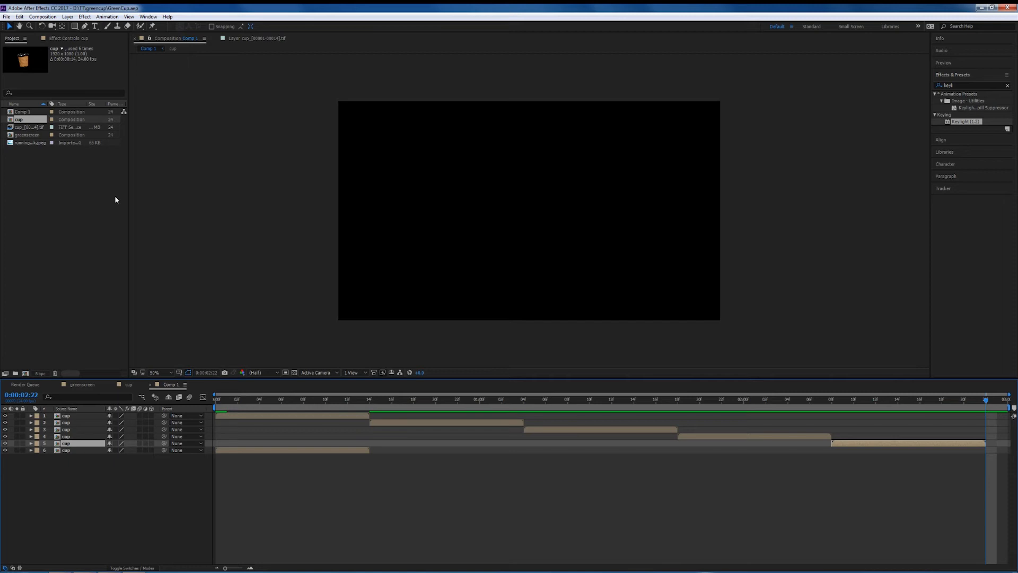
Adjust Comp 1's duration in Composition Settings.
{"action": "left_click", "coordinate": [44, 16]}
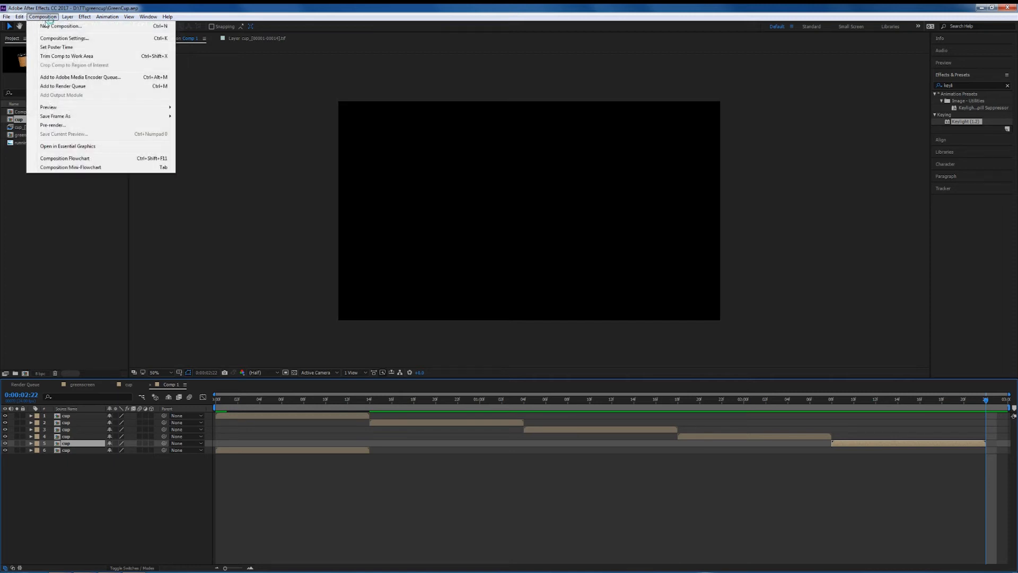
{"action": "left_click", "coordinate": [58, 38]}
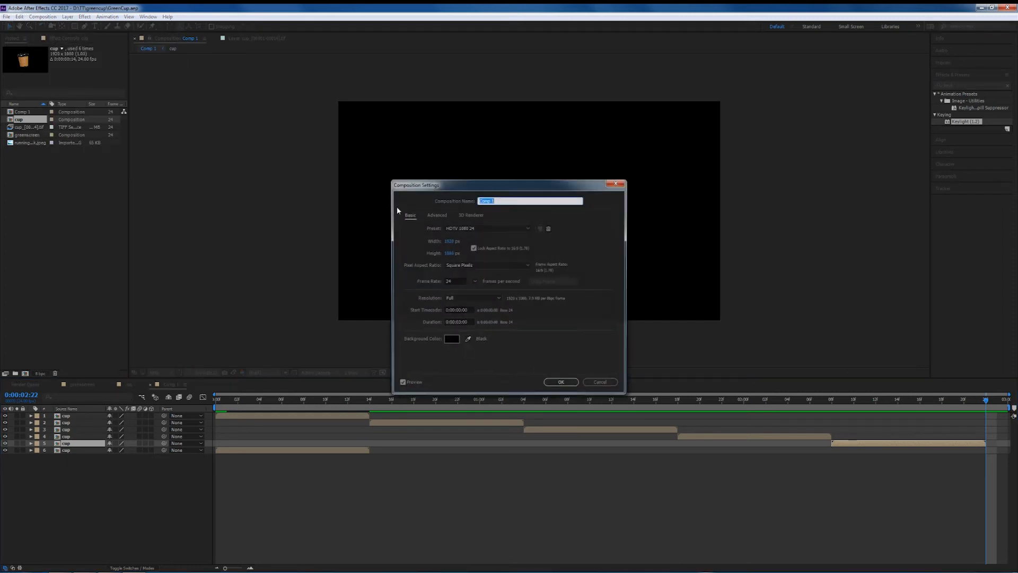
{"action": "left_click", "coordinate": [467, 323]}
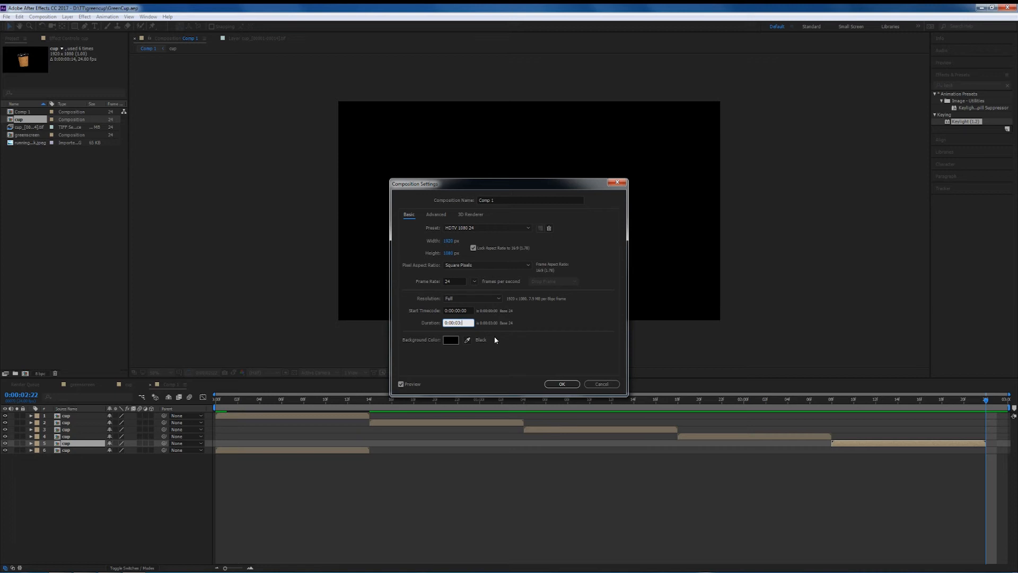
{"action": "key", "text": "Return"}
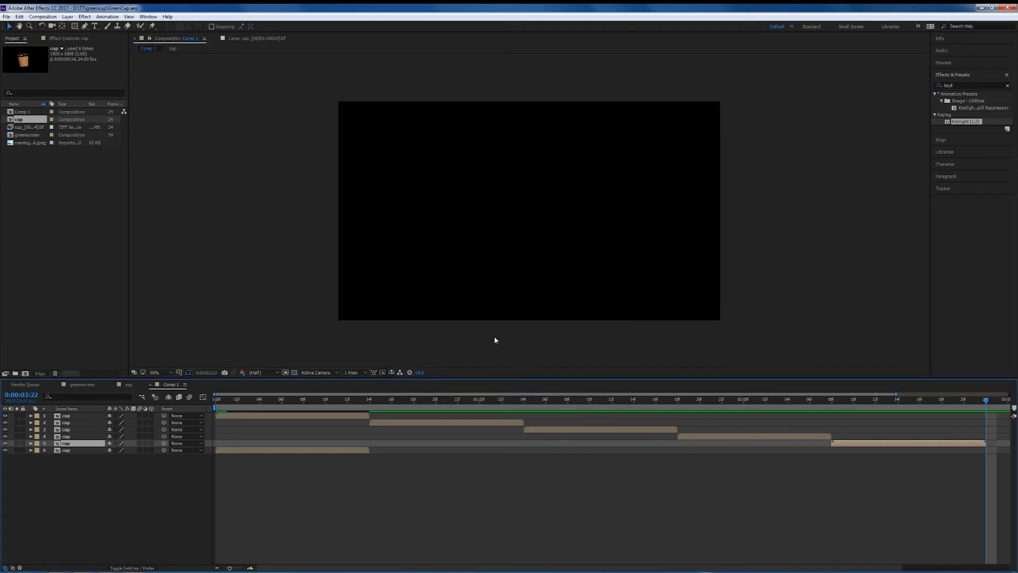
Move the sixth cup layer to start after the fifth one at the end of the sequence.
{"action": "left_click", "coordinate": [246, 450]}
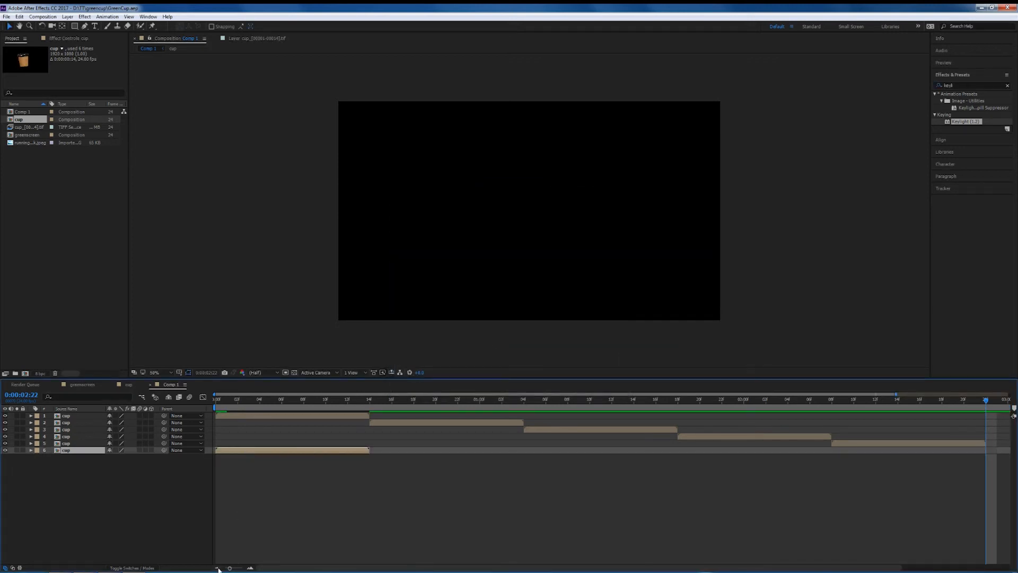
{"action": "left_click_drag", "start_coordinate": [230, 568], "coordinate": [225, 568]}
{"action": "left_click_drag", "start_coordinate": [217, 452], "coordinate": [870, 460]}
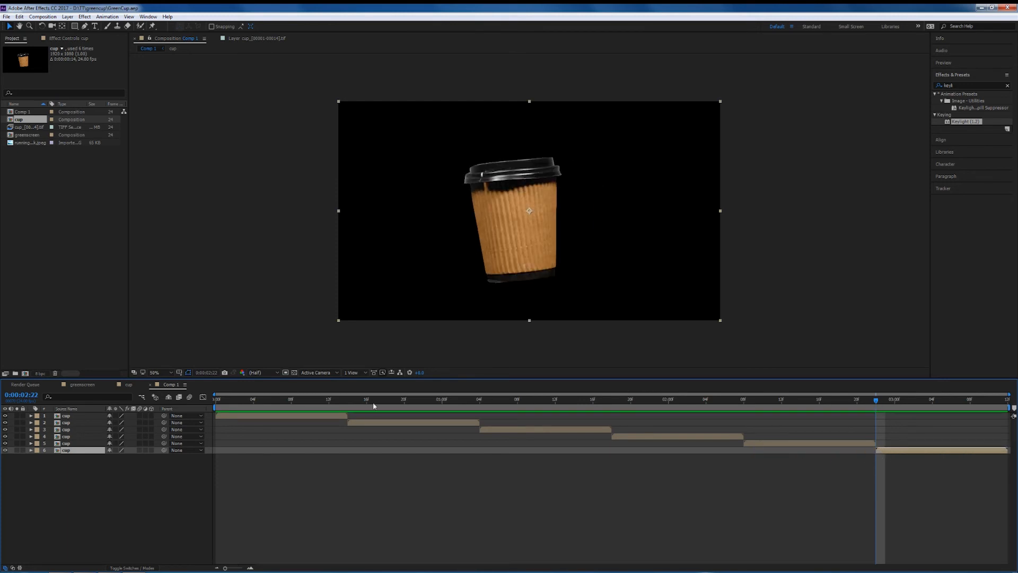
Add Comp 1 to the greenscreen composition above the running track image.
{"action": "left_click", "coordinate": [91, 385]}
{"action": "left_click", "coordinate": [32, 164]}
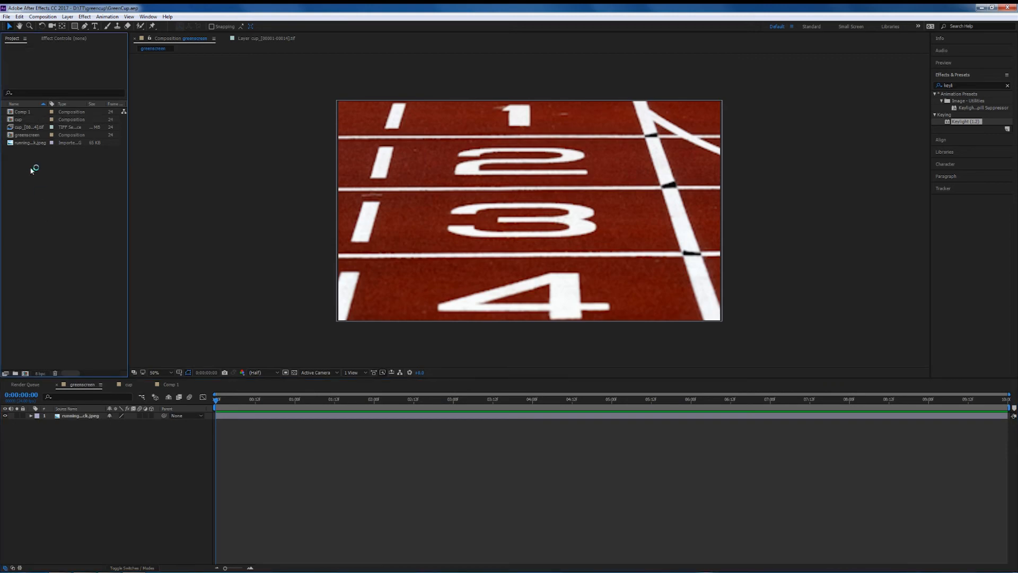
{"action": "left_click", "coordinate": [28, 113]}
{"action": "left_click_drag", "start_coordinate": [21, 114], "coordinate": [75, 416]}
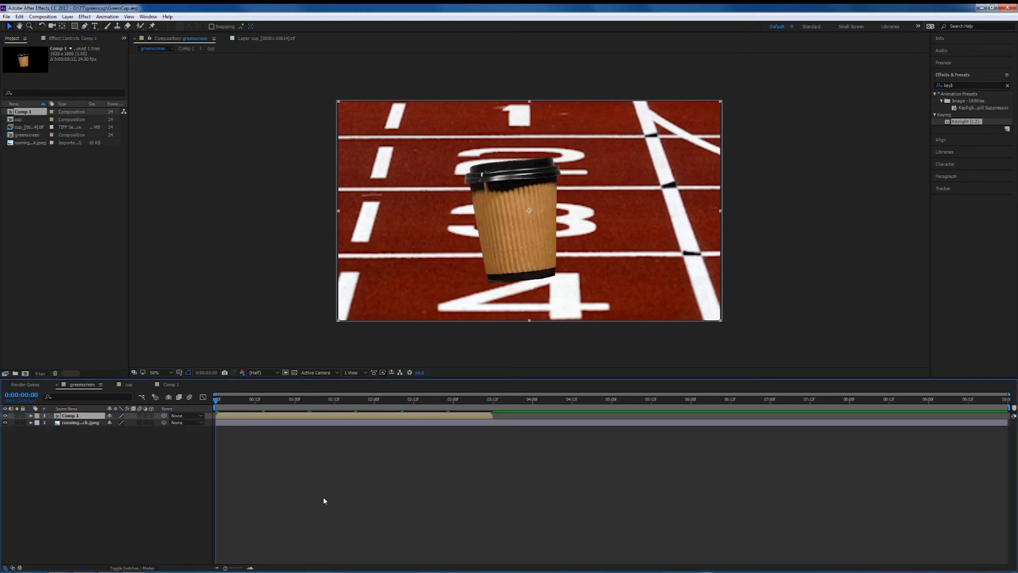
Set a starting position keyframe for the Comp 1 layer with the cup moved off the track's left edge.
{"action": "key", "text": "space"}
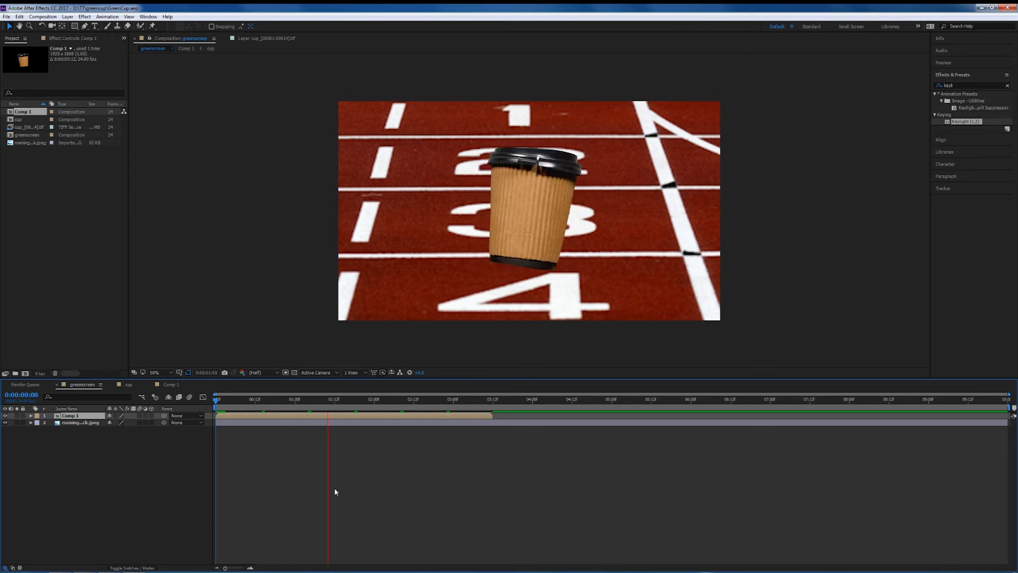
{"action": "key", "text": "space"}
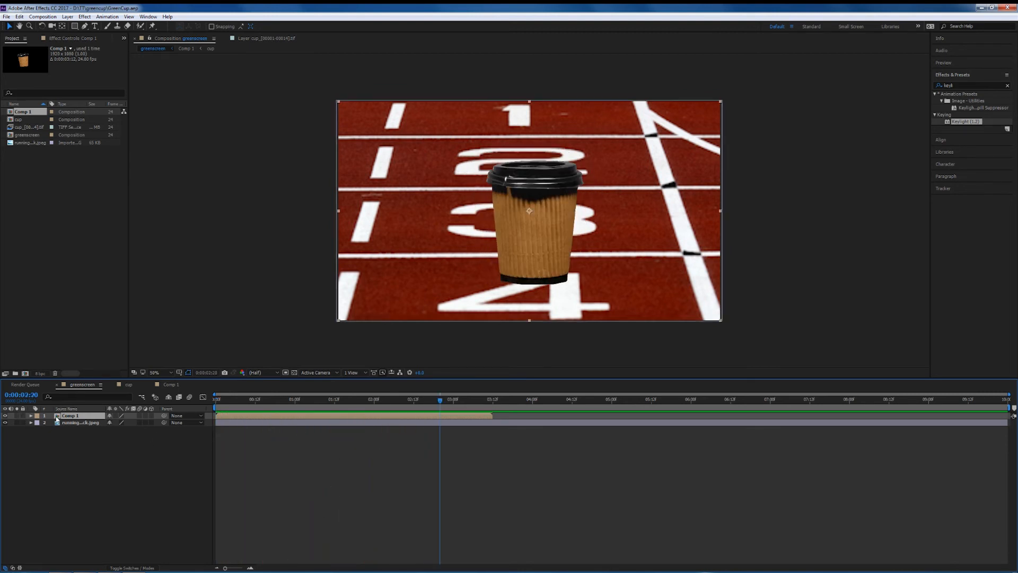
{"action": "key", "text": "p"}
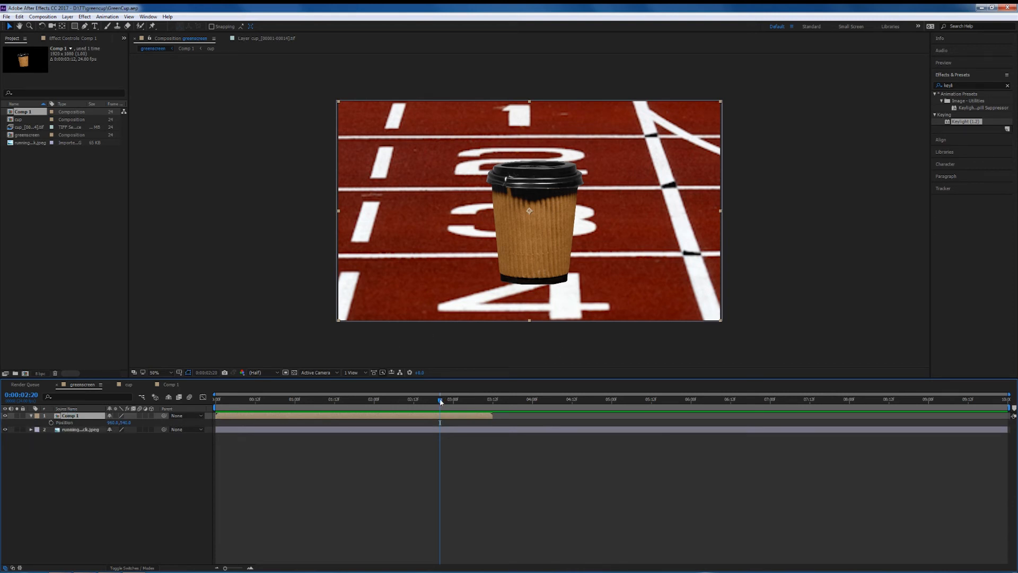
{"action": "key", "text": "Home"}
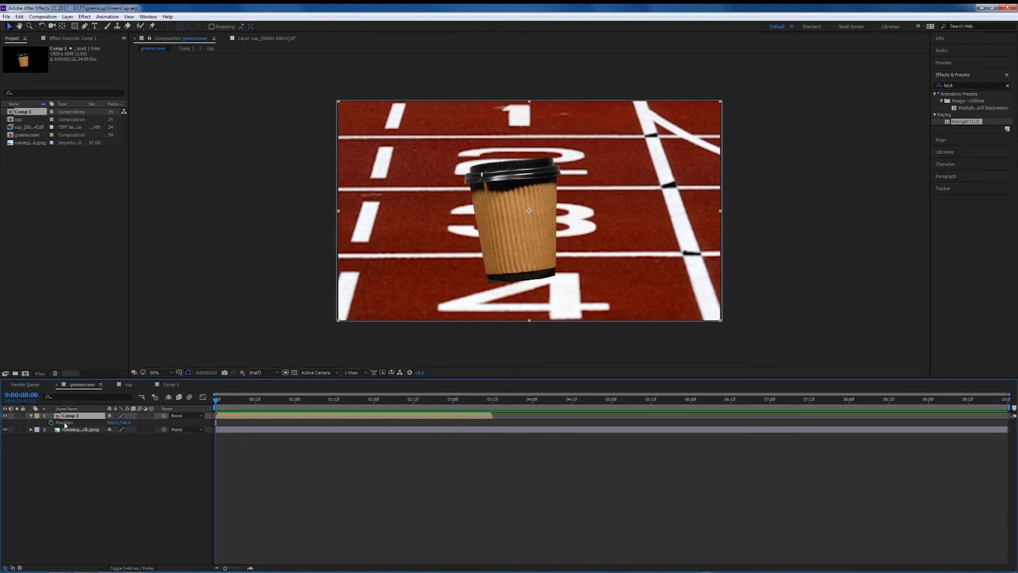
{"action": "left_click", "coordinate": [51, 423]}
{"action": "left_click_drag", "start_coordinate": [522, 243], "coordinate": [286, 272]}
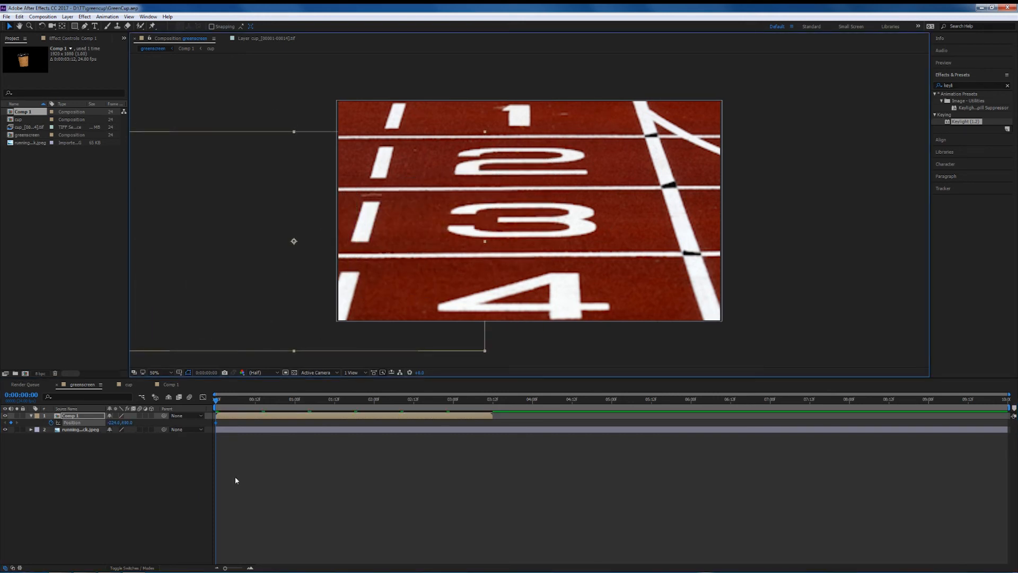
At about 3:11, move the cup beyond the right edge to keyframe its end position, then preview the slide.
{"action": "left_click_drag", "start_coordinate": [215, 401], "coordinate": [489, 404]}
{"action": "left_click_drag", "start_coordinate": [244, 295], "coordinate": [752, 306]}
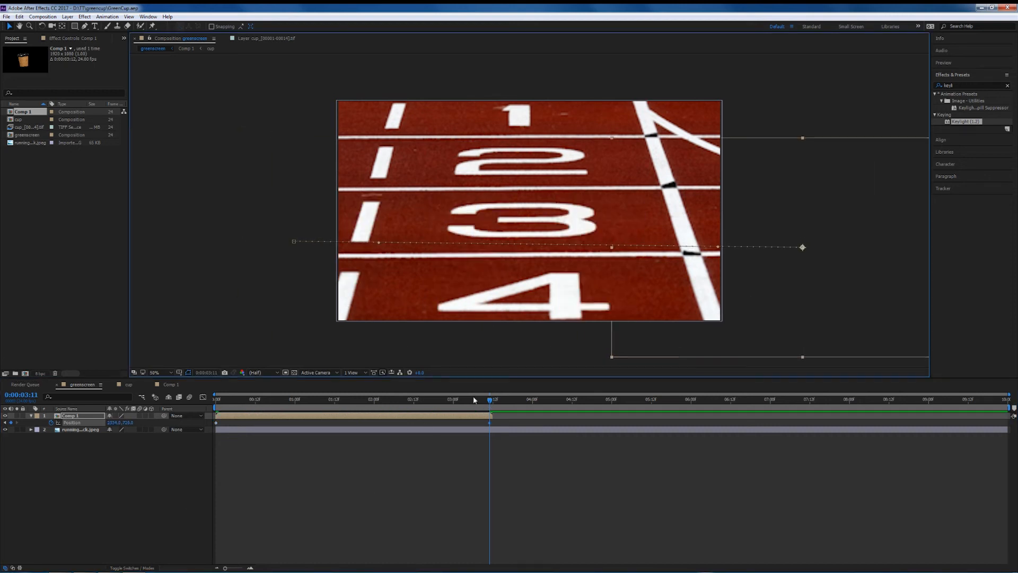
{"action": "left_click_drag", "start_coordinate": [491, 402], "coordinate": [133, 413]}
{"action": "key", "text": "space"}
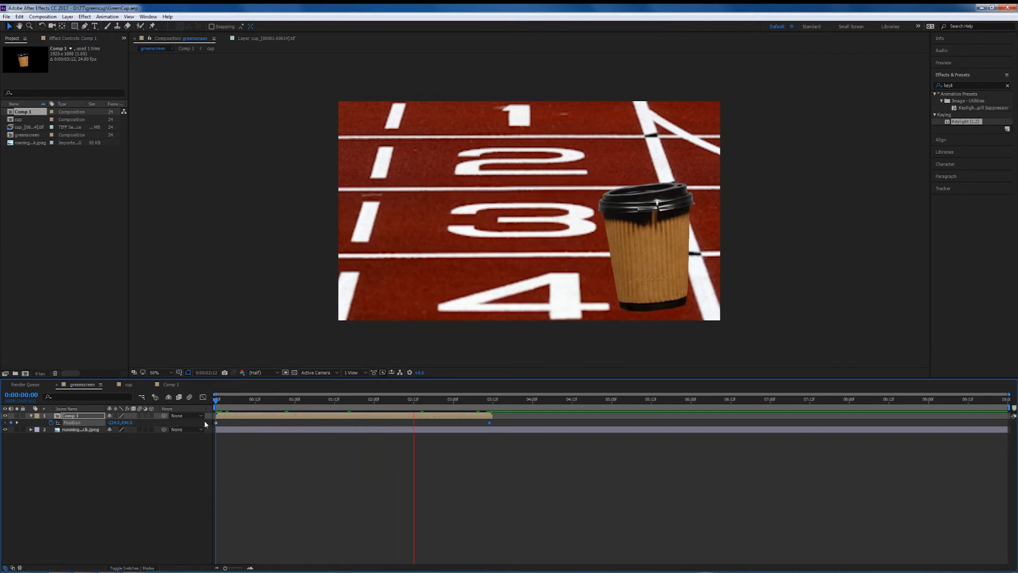
{"action": "key", "text": "space"}
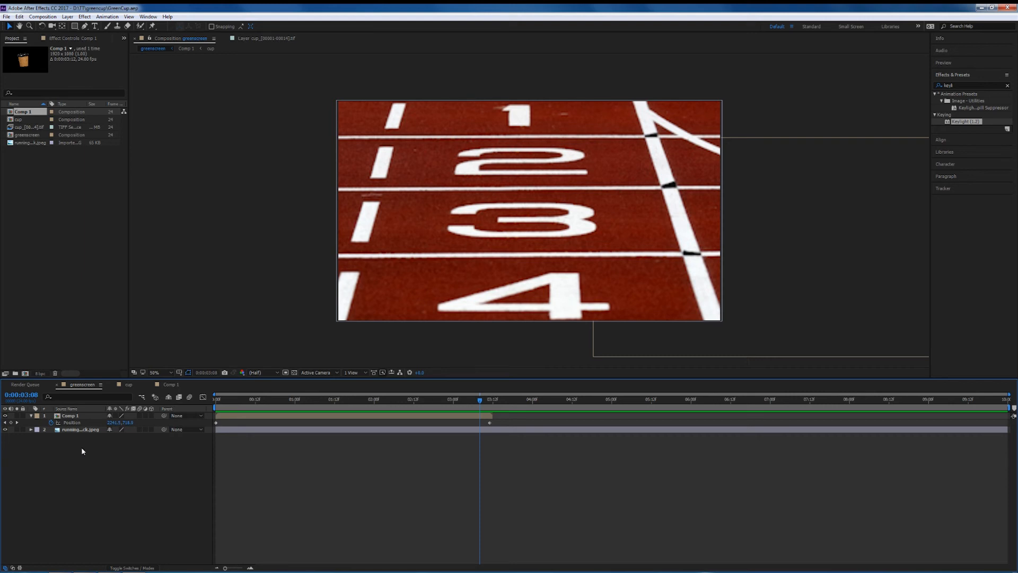
Duplicate the Comp 1 layer.
{"action": "left_click", "coordinate": [74, 415]}
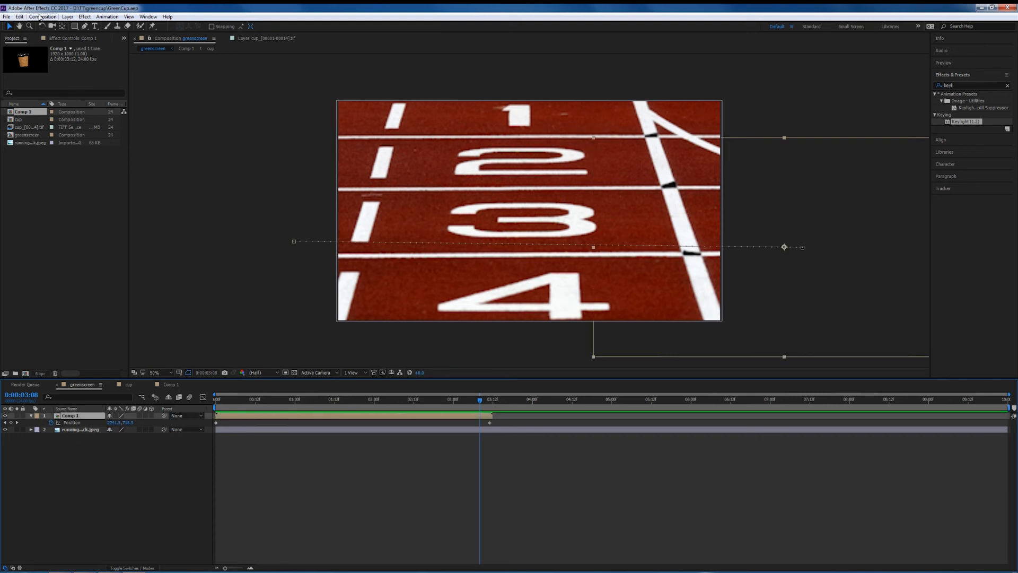
{"action": "left_click", "coordinate": [19, 17]}
{"action": "left_click", "coordinate": [45, 127]}
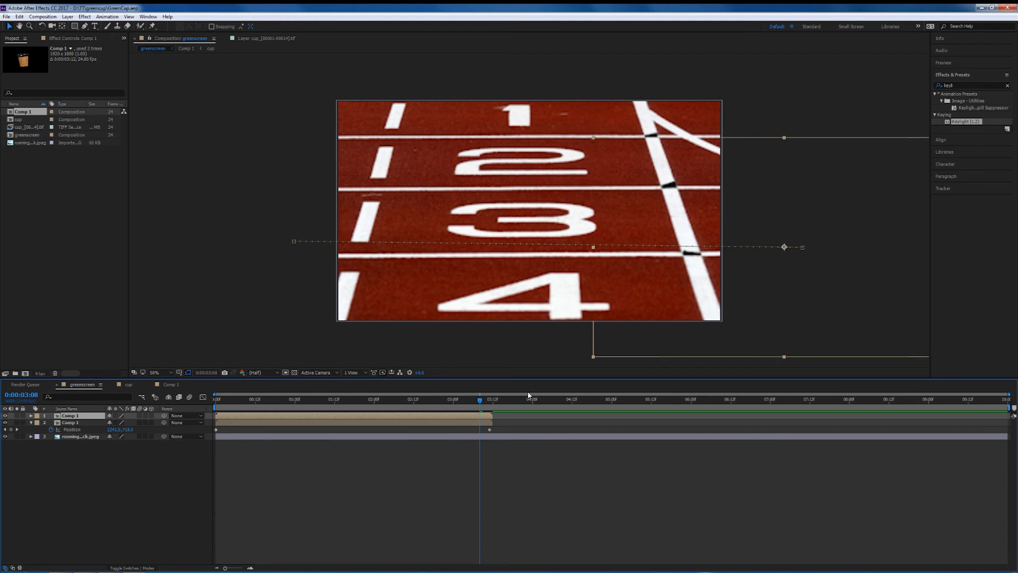
Shift the duplicate layer's position keyframes so its slide starts slightly later and ends earlier, then preview.
{"action": "left_click_drag", "start_coordinate": [483, 403], "coordinate": [463, 403]}
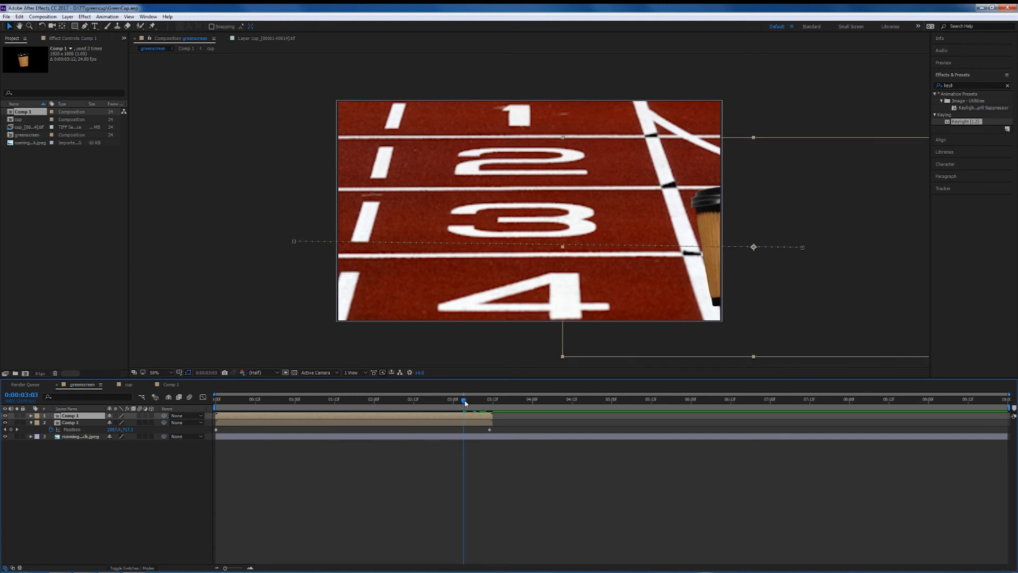
{"action": "left_click", "coordinate": [32, 416]}
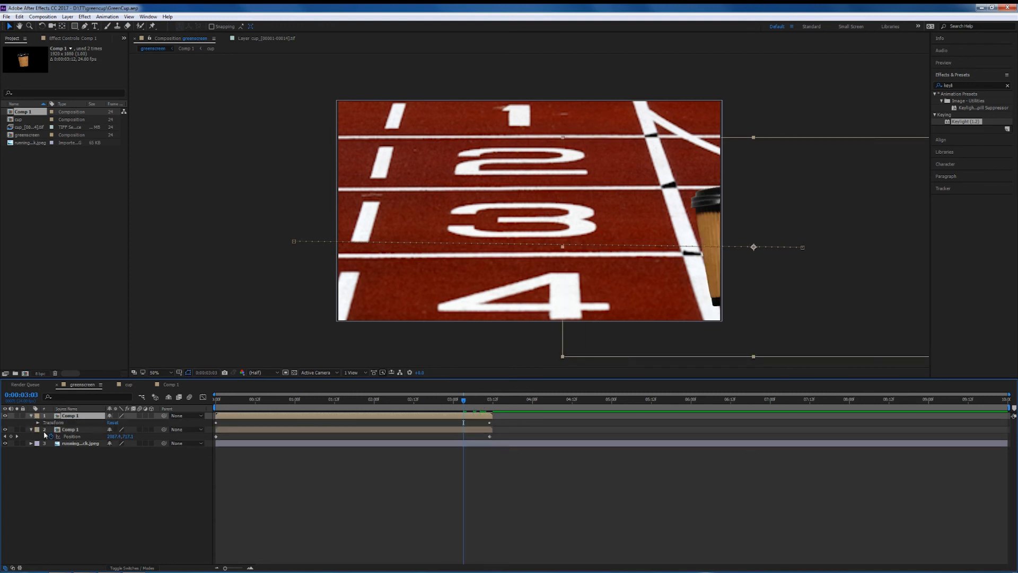
{"action": "left_click", "coordinate": [217, 424]}
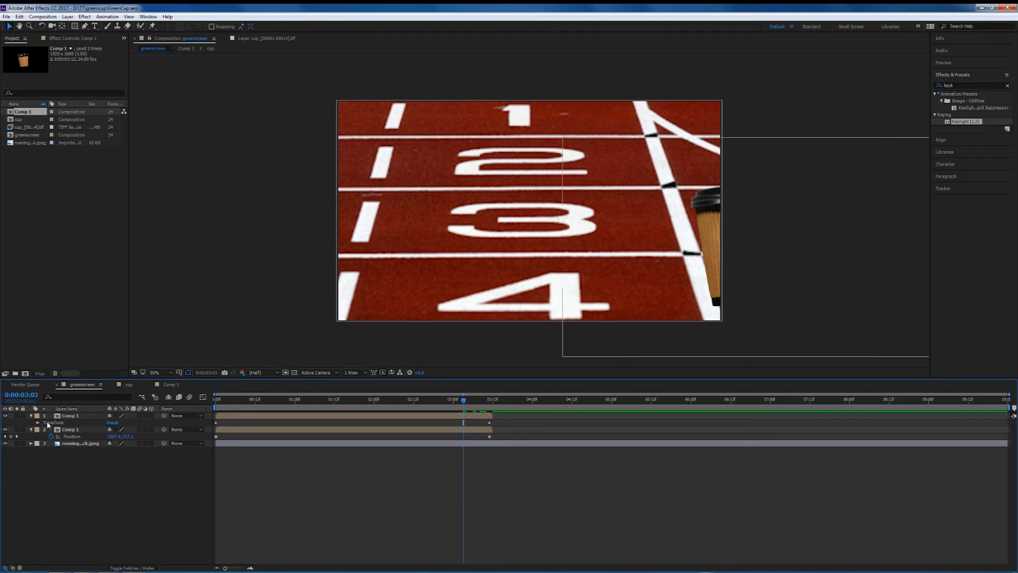
{"action": "key", "text": "p"}
{"action": "left_click", "coordinate": [223, 425]}
{"action": "left_click_drag", "start_coordinate": [223, 425], "coordinate": [233, 425]}
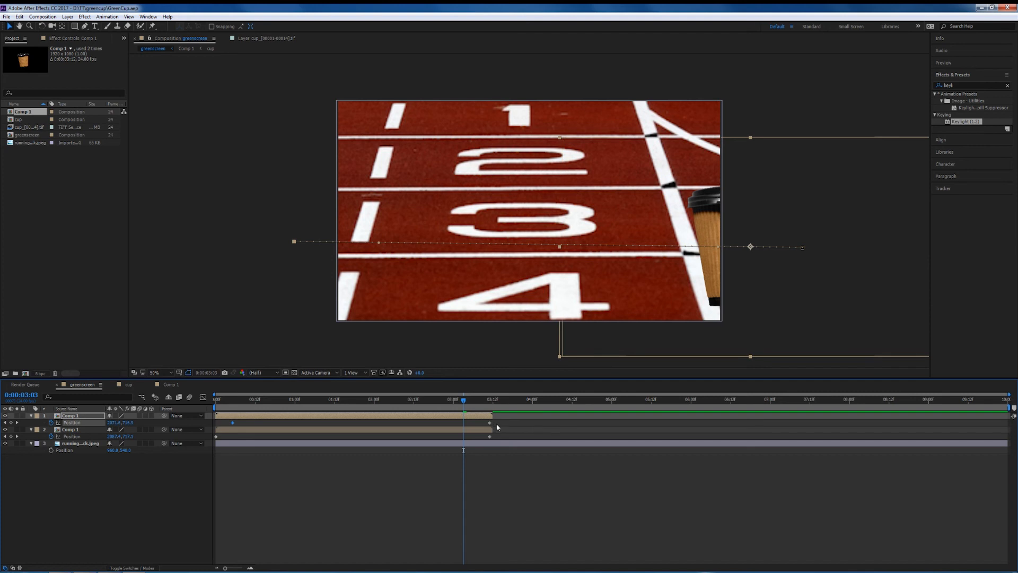
{"action": "left_click_drag", "start_coordinate": [489, 423], "coordinate": [456, 422]}
{"action": "left_click_drag", "start_coordinate": [233, 422], "coordinate": [243, 423]}
{"action": "left_click_drag", "start_coordinate": [464, 403], "coordinate": [157, 404]}
{"action": "key", "text": "space"}
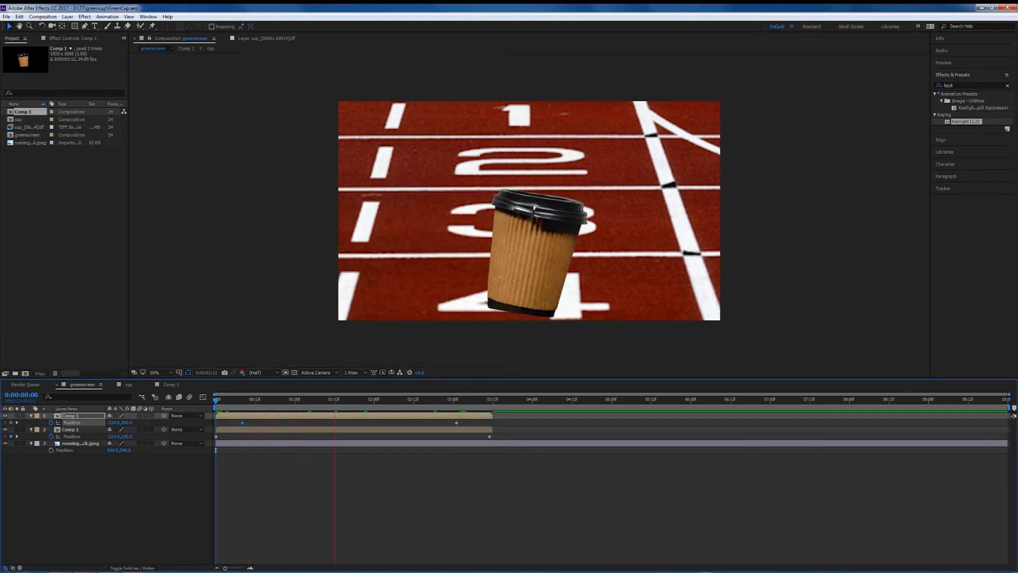
{"action": "key", "text": "space"}
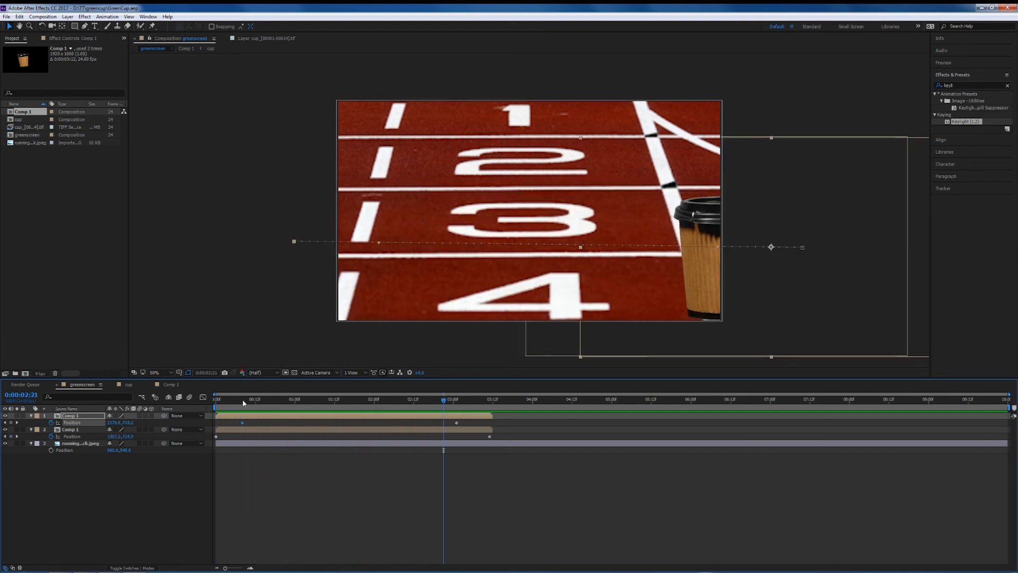
Set the top cup layer's Y position to 360 at both of its position keyframes.
{"action": "key", "text": "j"}
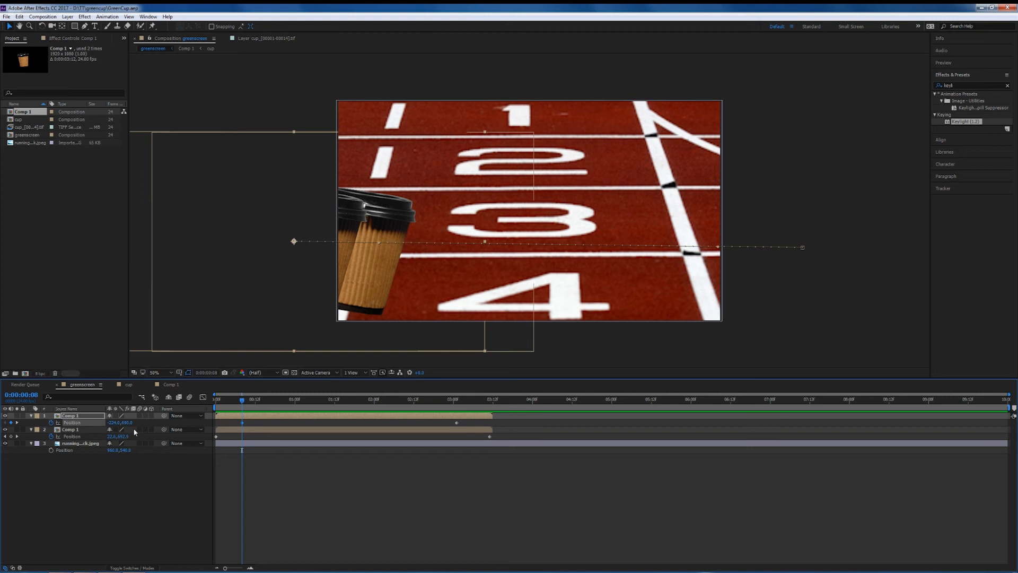
{"action": "left_click_drag", "start_coordinate": [127, 423], "coordinate": [85, 423]}
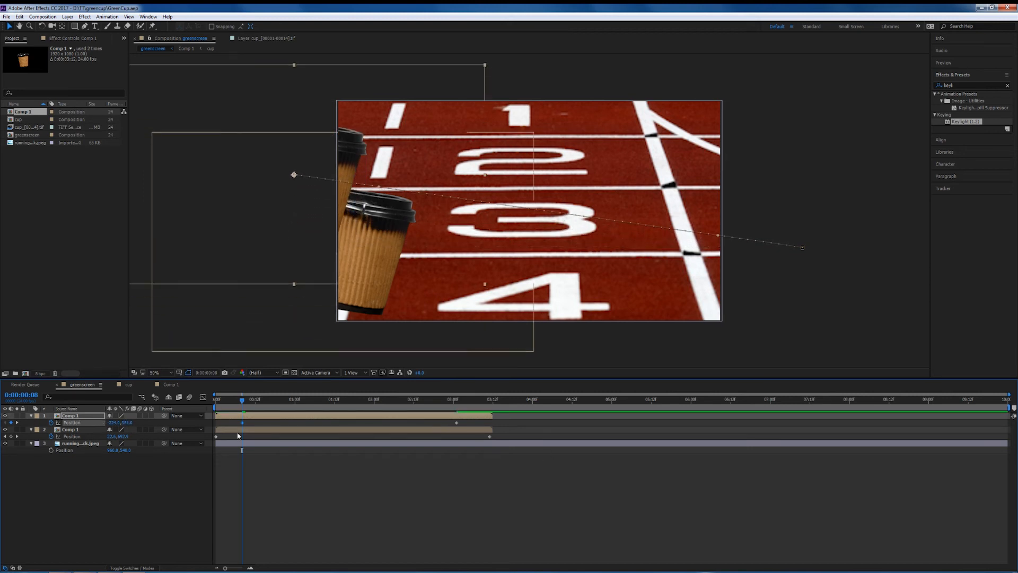
{"action": "left_click", "coordinate": [127, 422]}
{"action": "type", "text": "360"}
{"action": "key", "text": "Return"}
{"action": "left_click", "coordinate": [452, 408]}
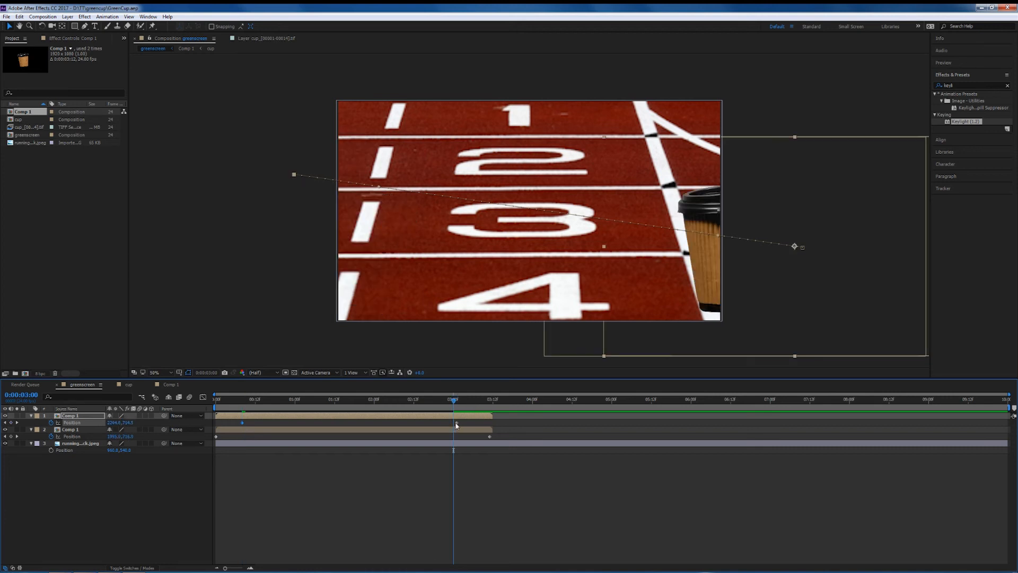
{"action": "left_click", "coordinate": [457, 402]}
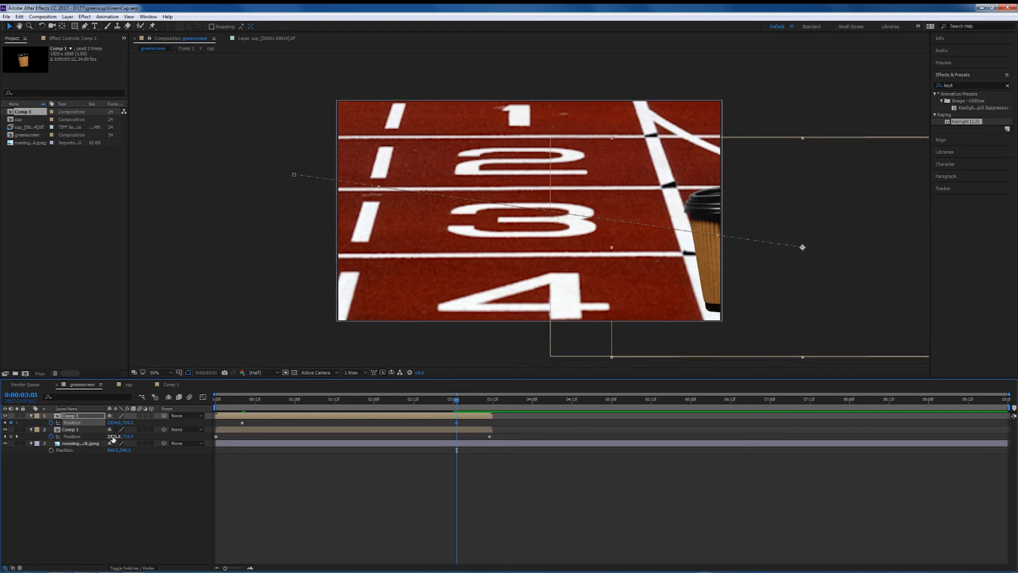
{"action": "left_click", "coordinate": [125, 423]}
{"action": "type", "text": "360"}
{"action": "key", "text": "Return"}
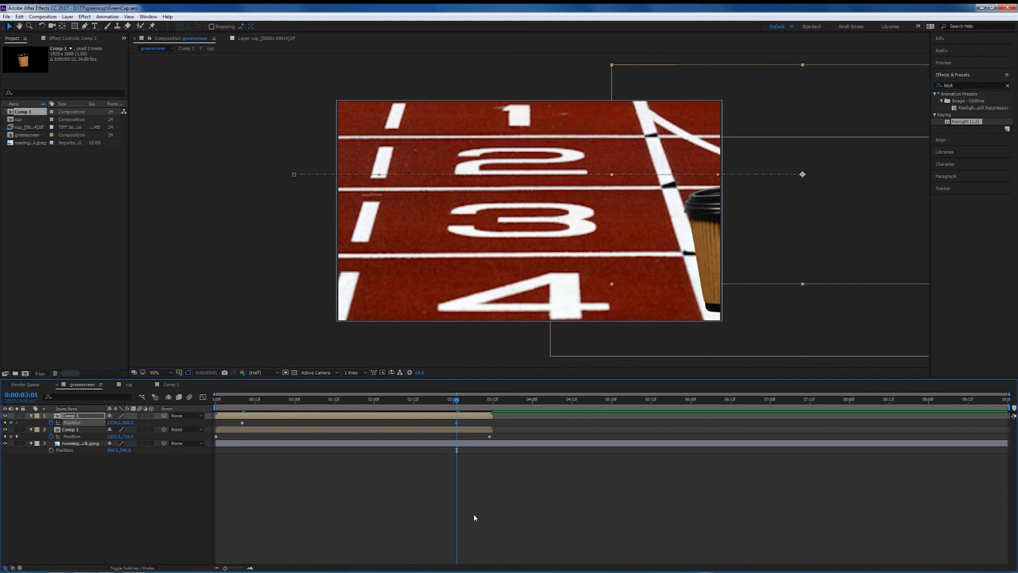
Move the raised cup layer below the other Comp 1 layer.
{"action": "left_click", "coordinate": [63, 408]}
{"action": "left_click_drag", "start_coordinate": [57, 420], "coordinate": [68, 450]}
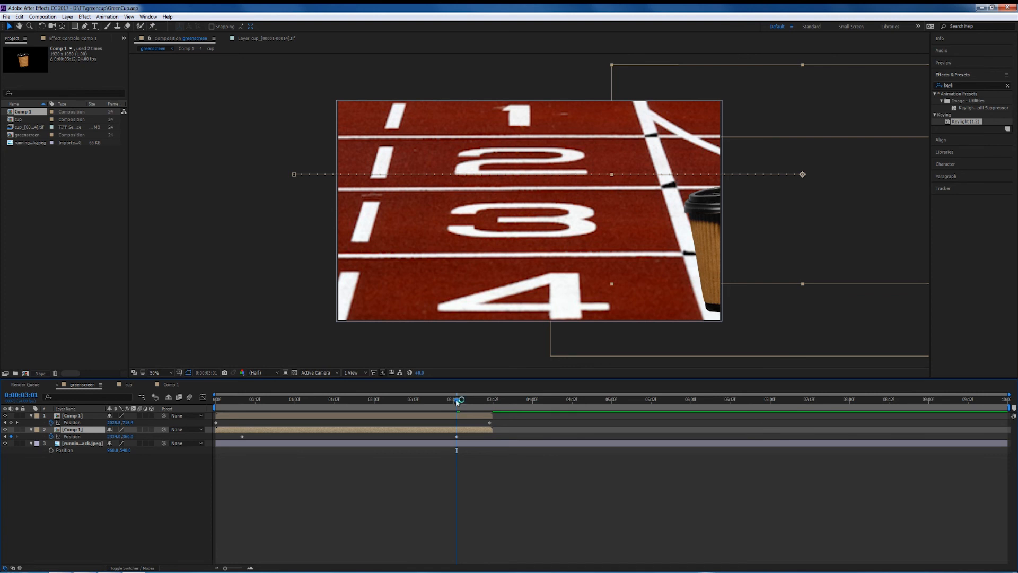
Preview the cup slide animation and scrub to a frame where both cups are visible.
{"action": "key", "text": "space"}
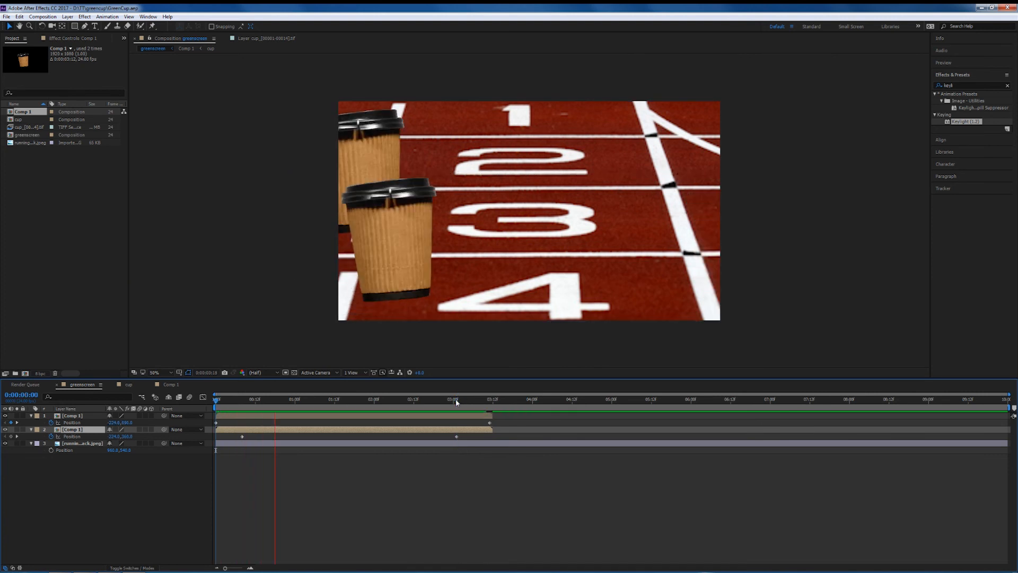
{"action": "left_click", "coordinate": [456, 401]}
{"action": "left_click_drag", "start_coordinate": [298, 399], "coordinate": [280, 408]}
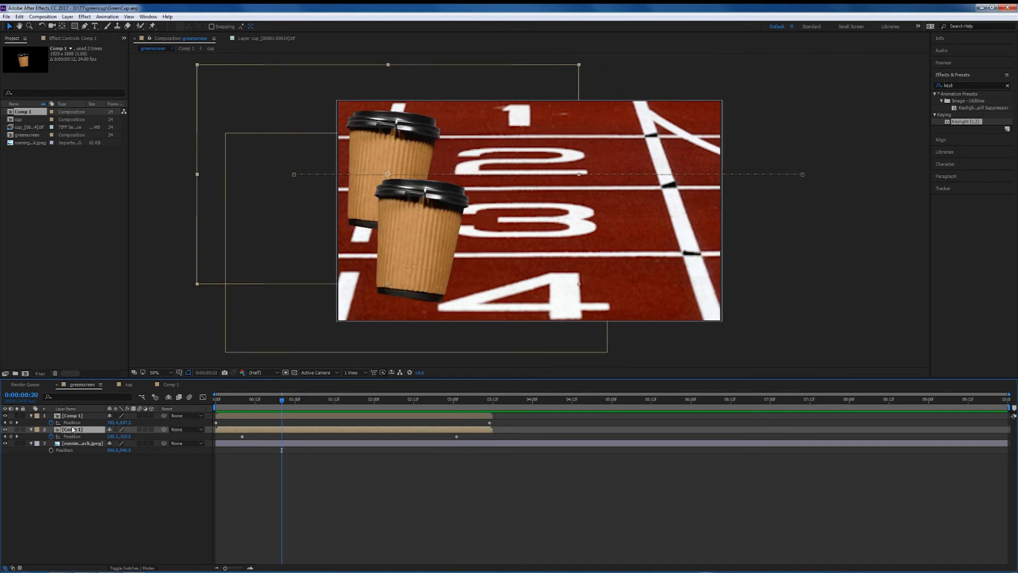
Apply Change Color to the raised cup layer, sample the cup's brown colour, and adjust hue, tolerance and saturation to turn it green.
{"action": "left_click", "coordinate": [965, 83]}
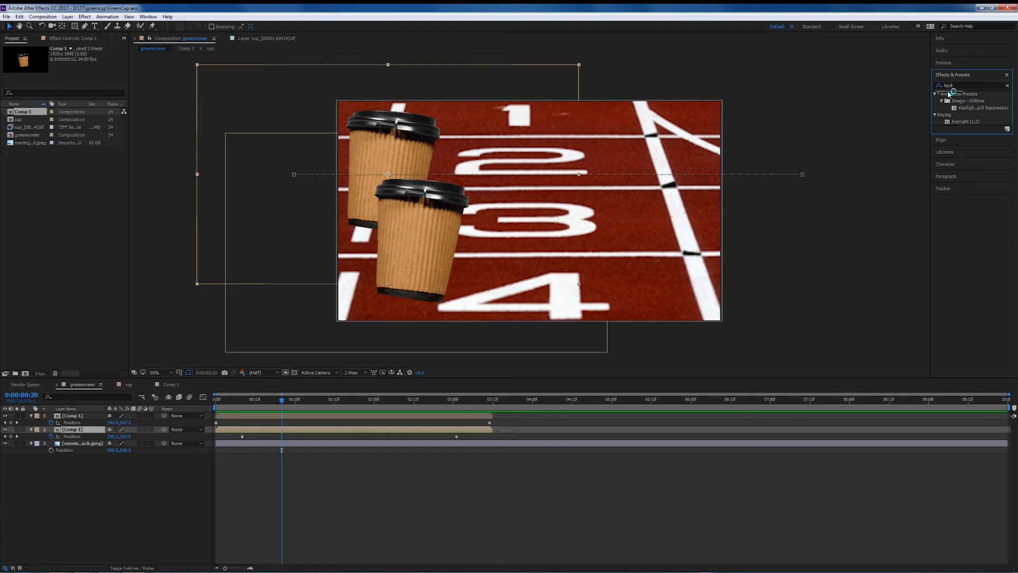
{"action": "type", "text": "colo"}
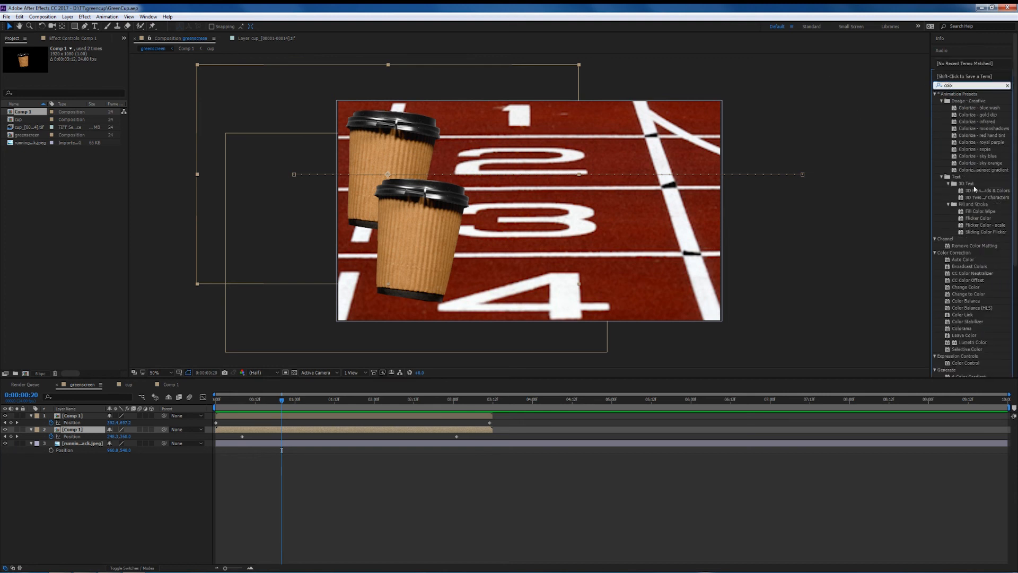
{"action": "left_click", "coordinate": [959, 287]}
{"action": "left_click_drag", "start_coordinate": [959, 289], "coordinate": [65, 428]}
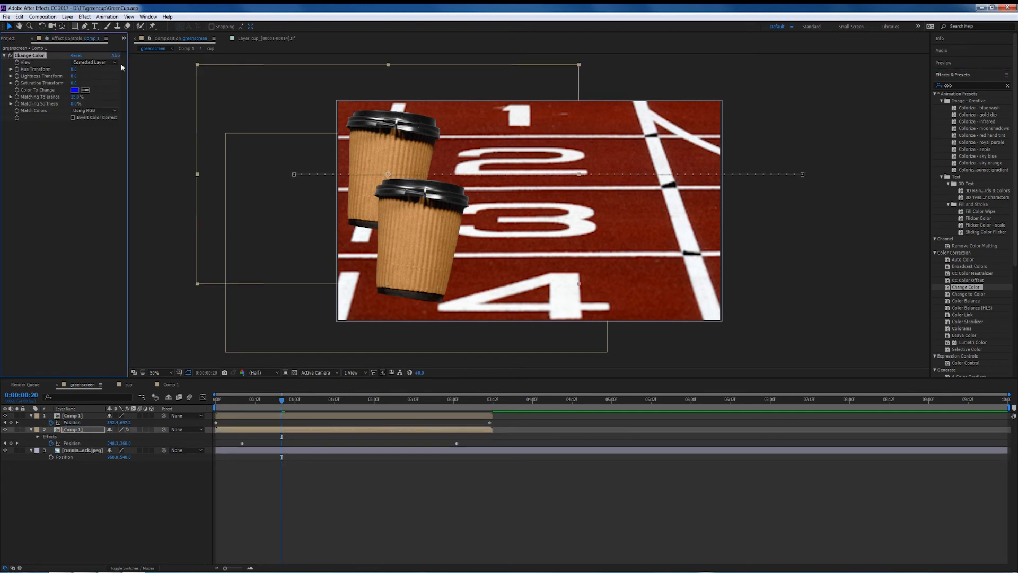
{"action": "left_click", "coordinate": [84, 90]}
{"action": "left_click", "coordinate": [382, 150]}
{"action": "left_click_drag", "start_coordinate": [75, 69], "coordinate": [84, 67]}
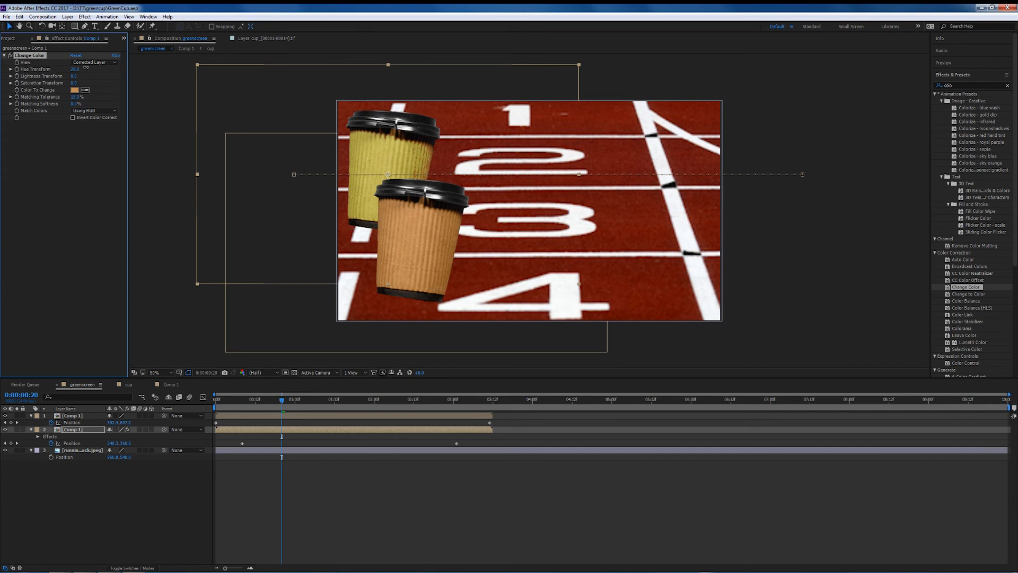
{"action": "left_click_drag", "start_coordinate": [79, 99], "coordinate": [85, 95]}
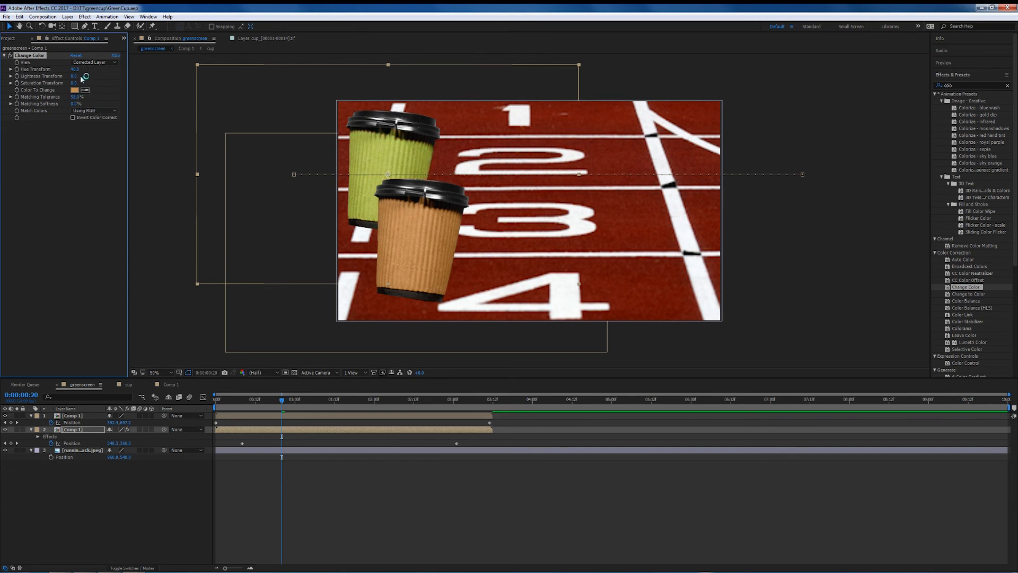
{"action": "left_click_drag", "start_coordinate": [74, 83], "coordinate": [83, 69]}
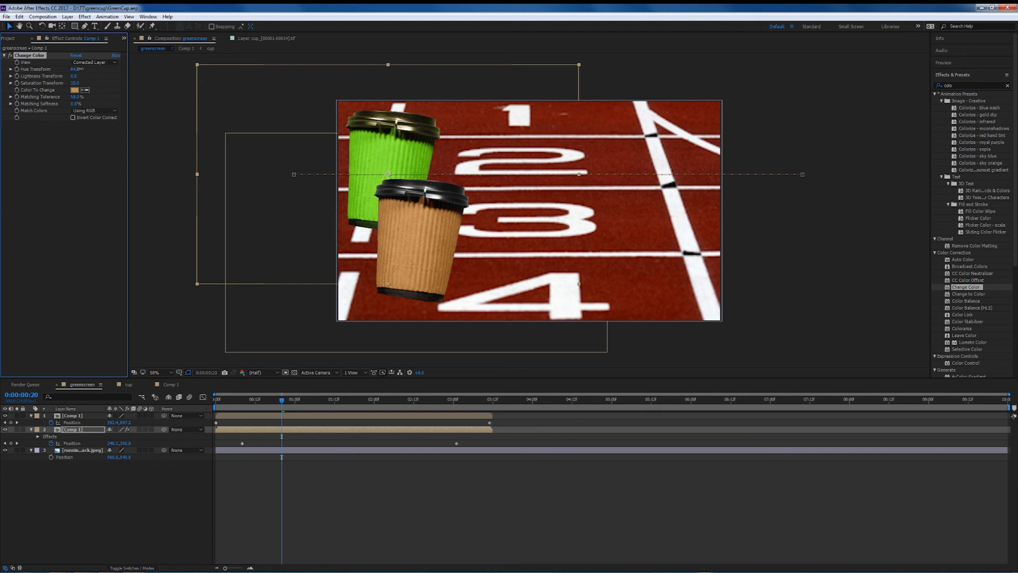
Preview the animation from the start with the green cup and scrub back to check it.
{"action": "left_click_drag", "start_coordinate": [283, 404], "coordinate": [195, 403]}
{"action": "key", "text": "space"}
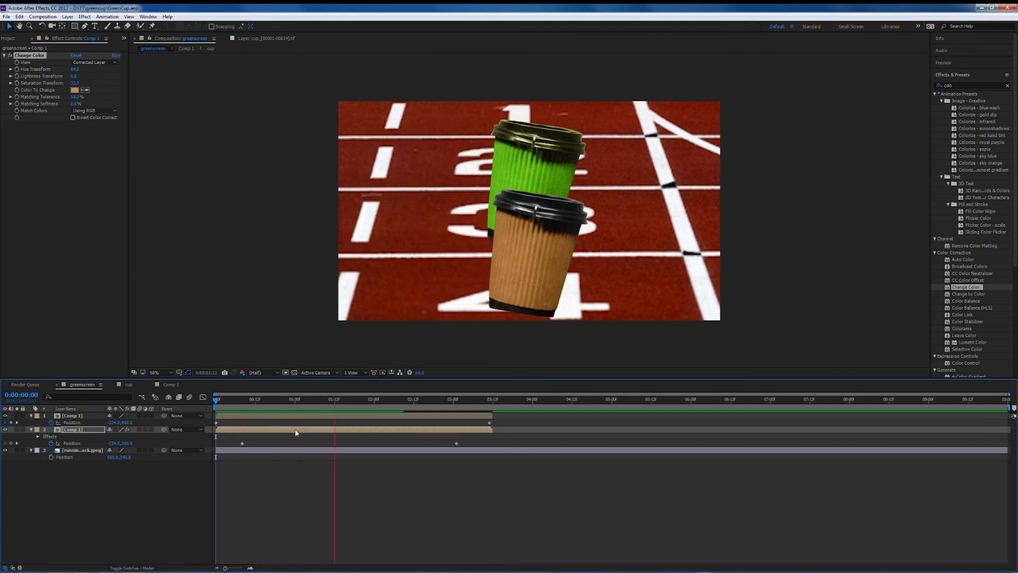
{"action": "key", "text": "space"}
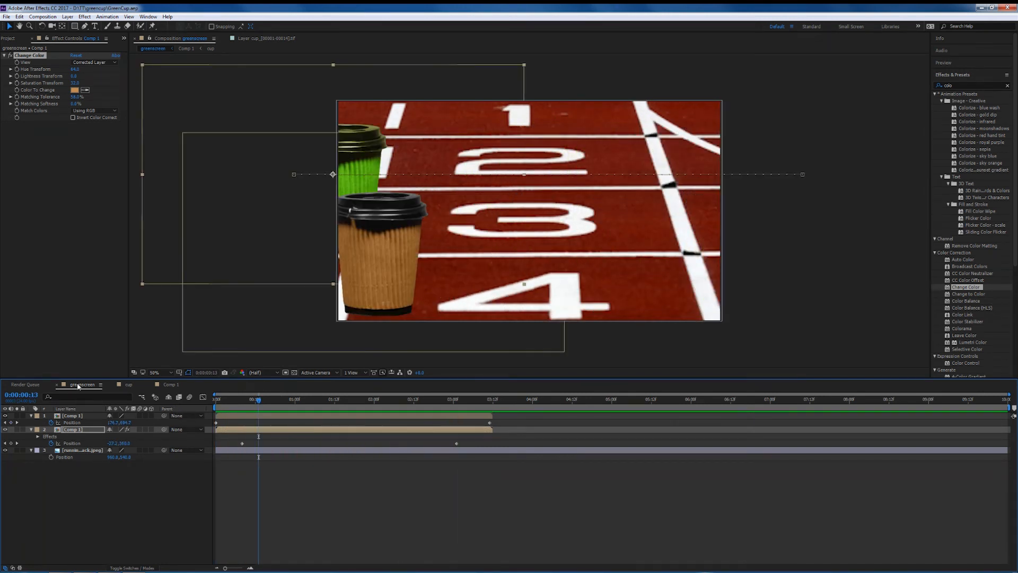
{"action": "mouse_move", "coordinate": [261, 402]}
{"action": "left_mouse_down"}
{"action": "mouse_move", "coordinate": [190, 402]}
{"action": "mouse_move", "coordinate": [277, 409]}
{"action": "left_mouse_up"}
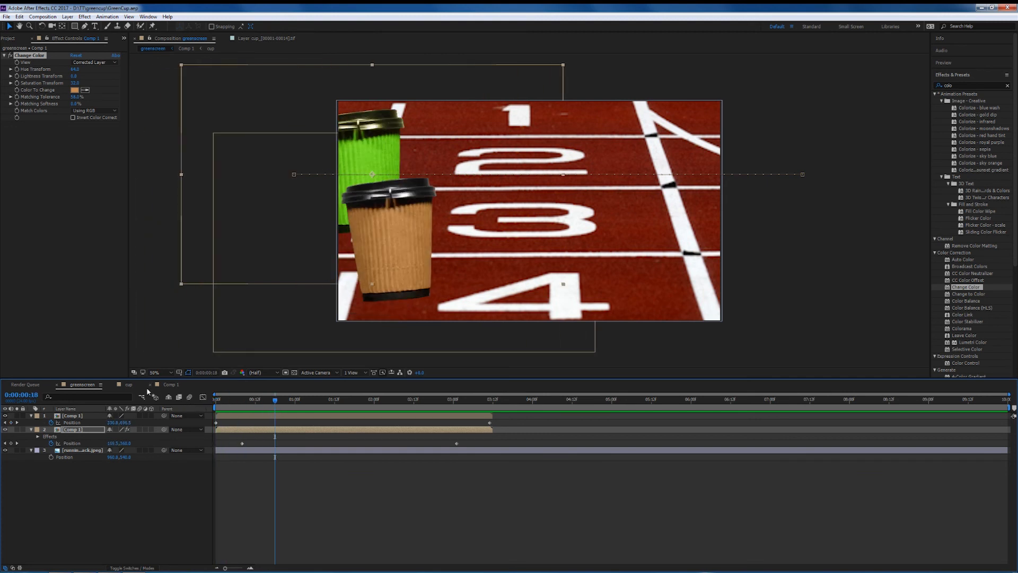
In the cup composition, take a snapshot at frame 1 and compare it with the unkeyed footage by toggling Keylight and the snapshot.
{"action": "left_click", "coordinate": [129, 385]}
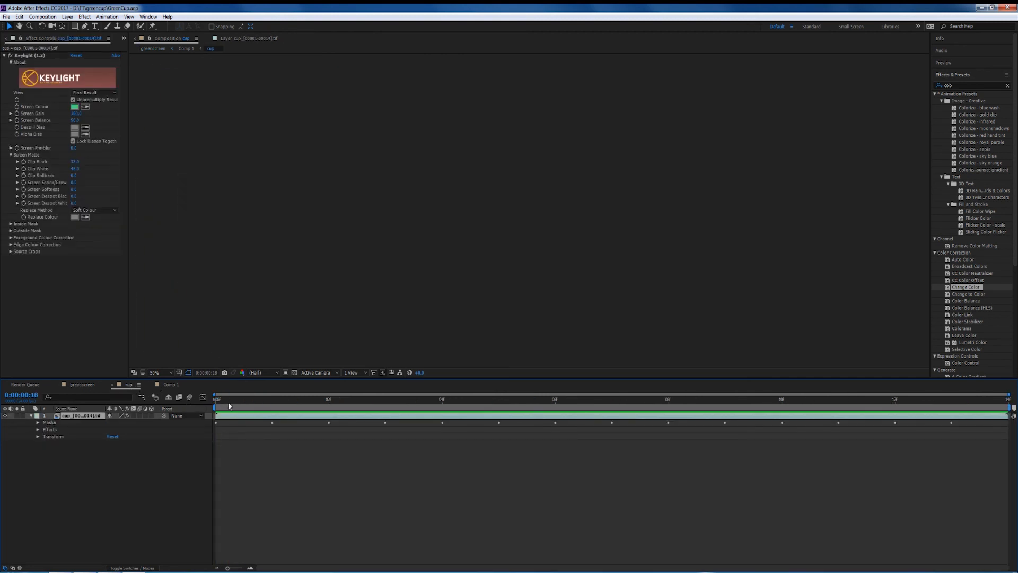
{"action": "left_click", "coordinate": [272, 400]}
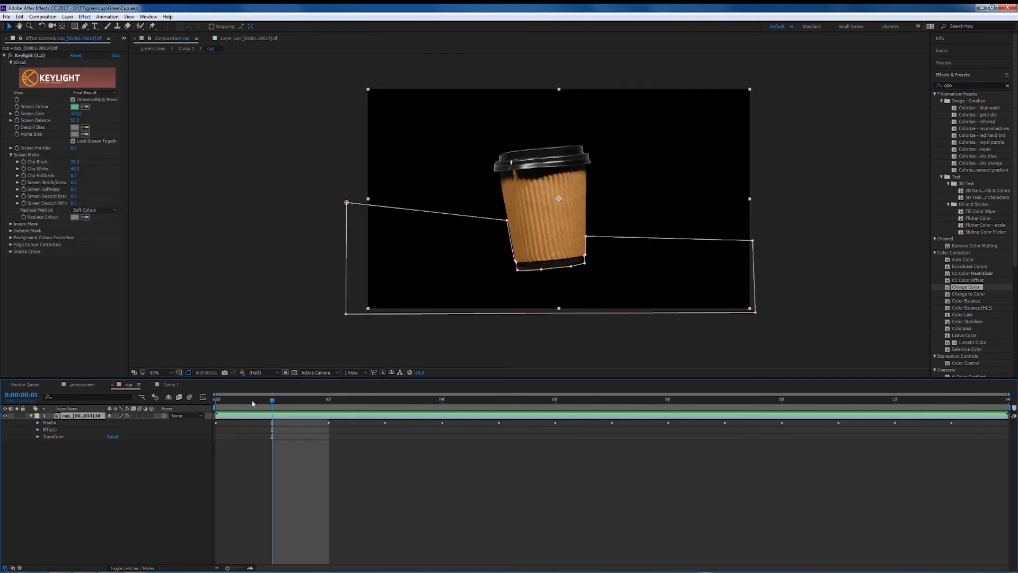
{"action": "left_click", "coordinate": [223, 373]}
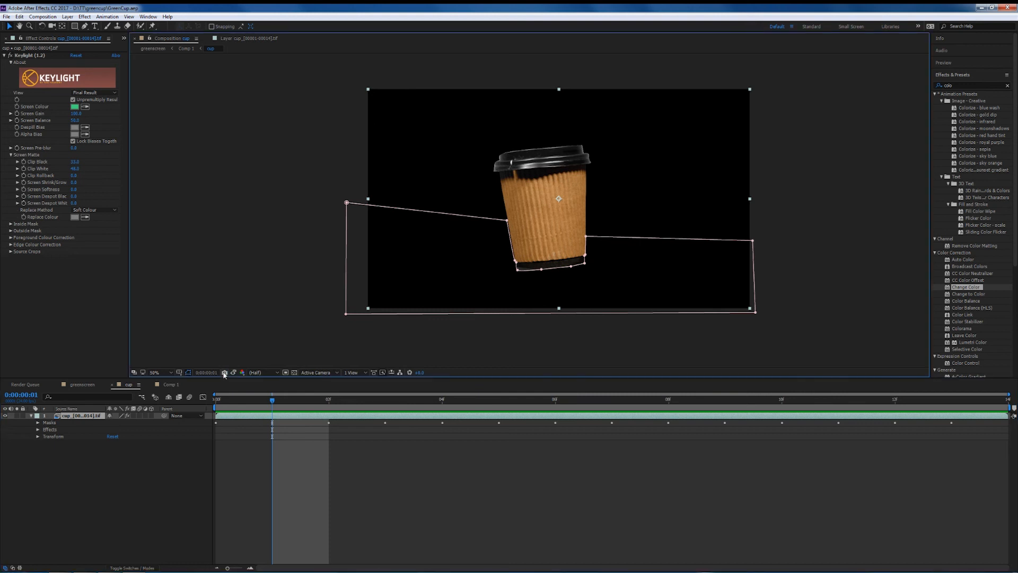
{"action": "left_click", "coordinate": [11, 55]}
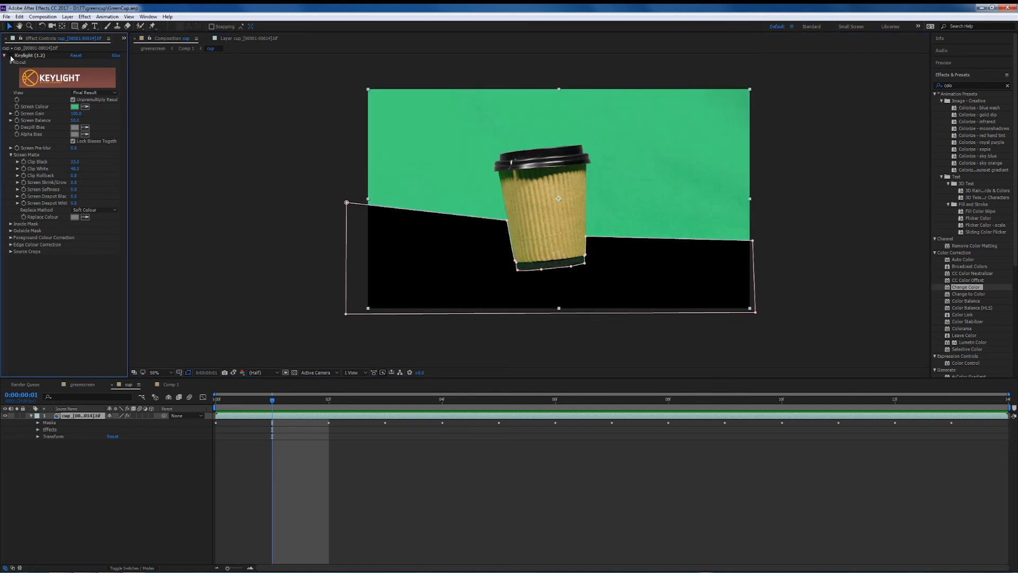
{"action": "left_click", "coordinate": [234, 374]}
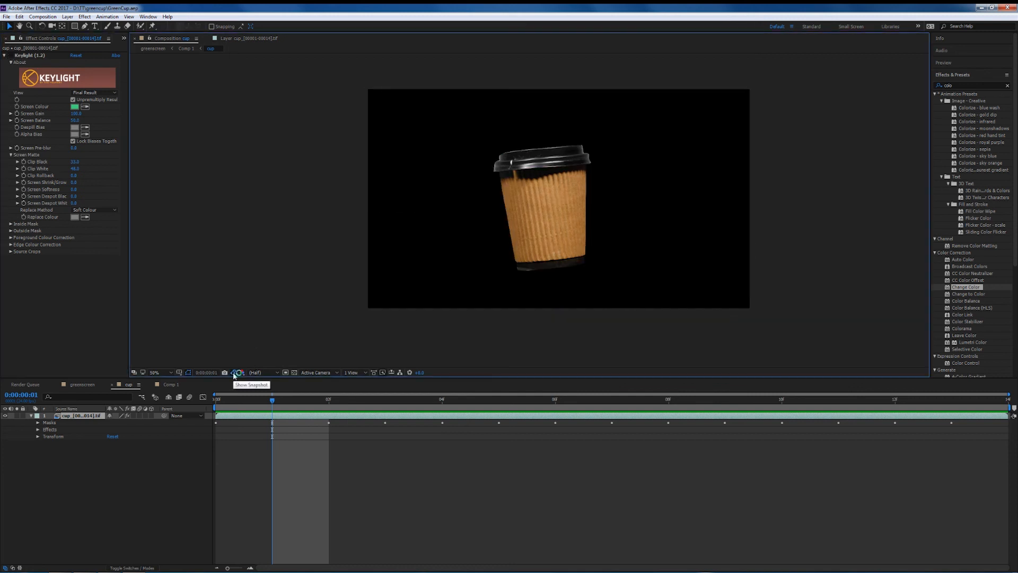
{"action": "left_click", "coordinate": [234, 374]}
{"action": "left_click", "coordinate": [234, 374]}
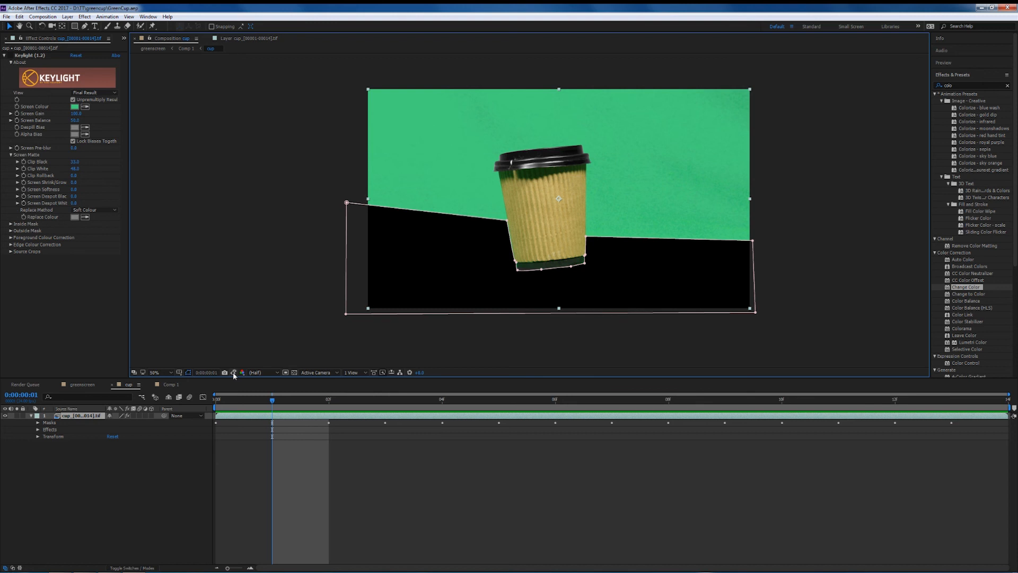
{"action": "left_click", "coordinate": [234, 372]}
{"action": "left_click", "coordinate": [234, 373]}
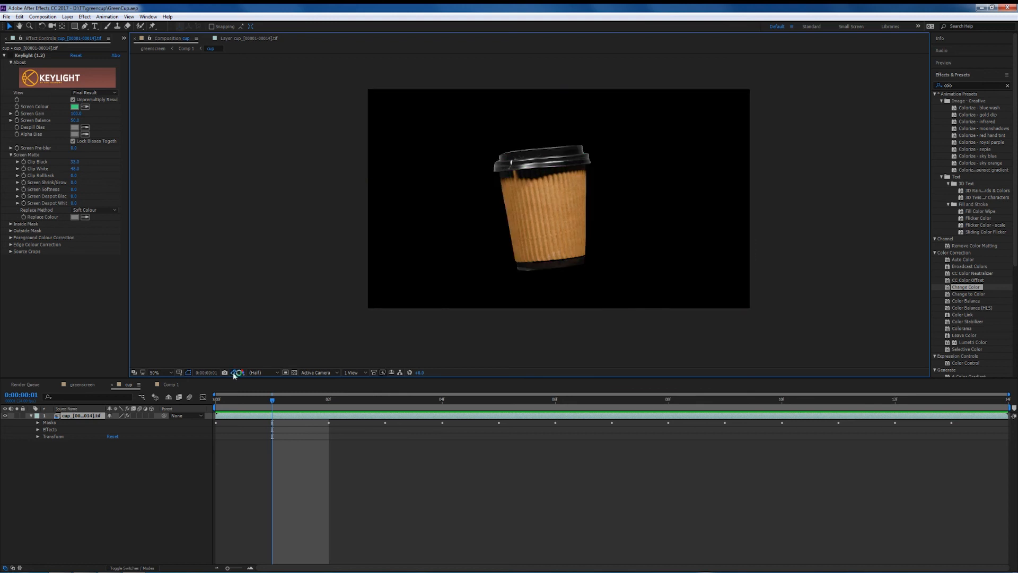
{"action": "left_click", "coordinate": [234, 373]}
{"action": "left_click", "coordinate": [234, 373]}
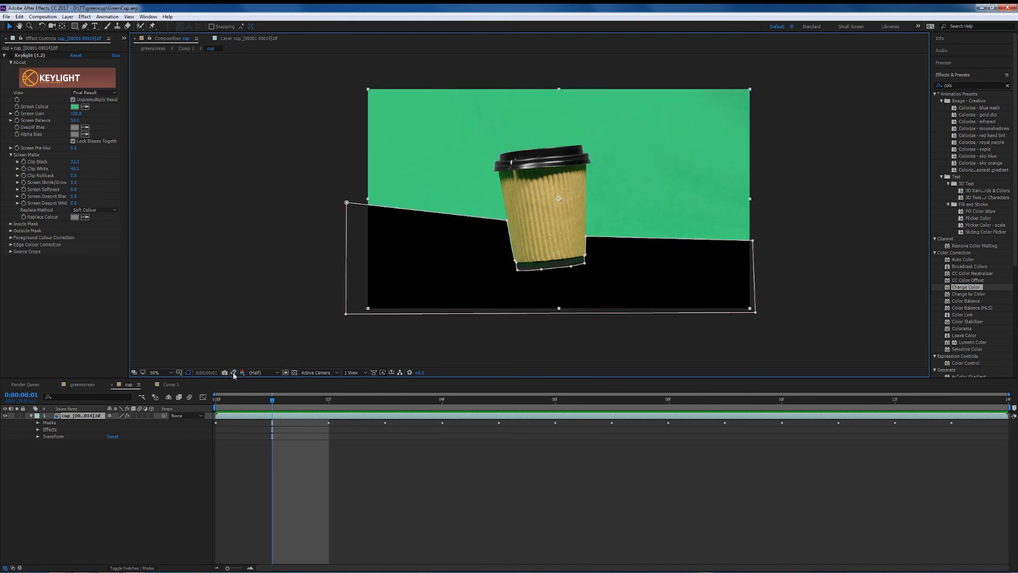
{"action": "left_click", "coordinate": [11, 55]}
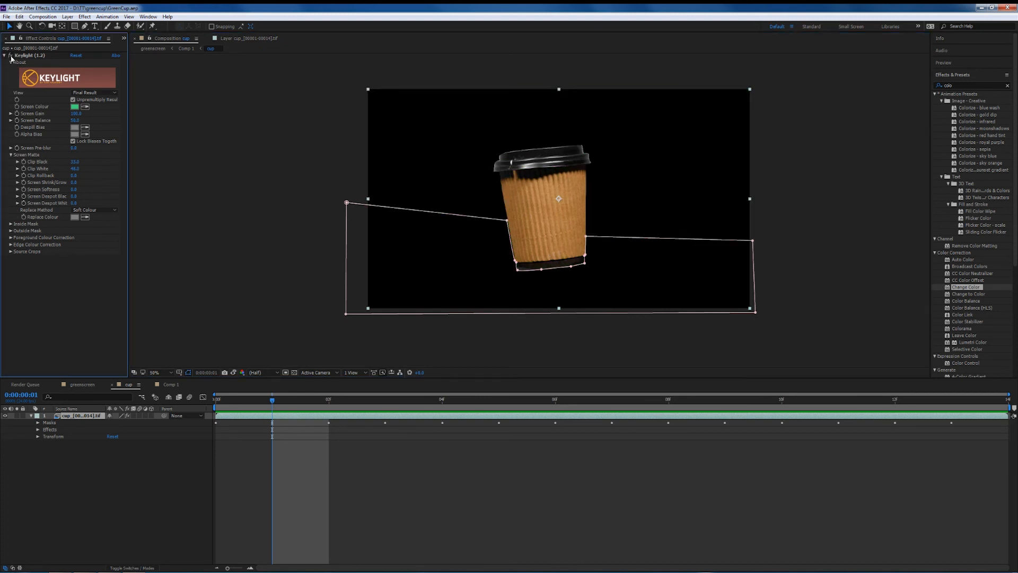
Return to the greenscreen composition and preview the animation from the start.
{"action": "left_click", "coordinate": [82, 386]}
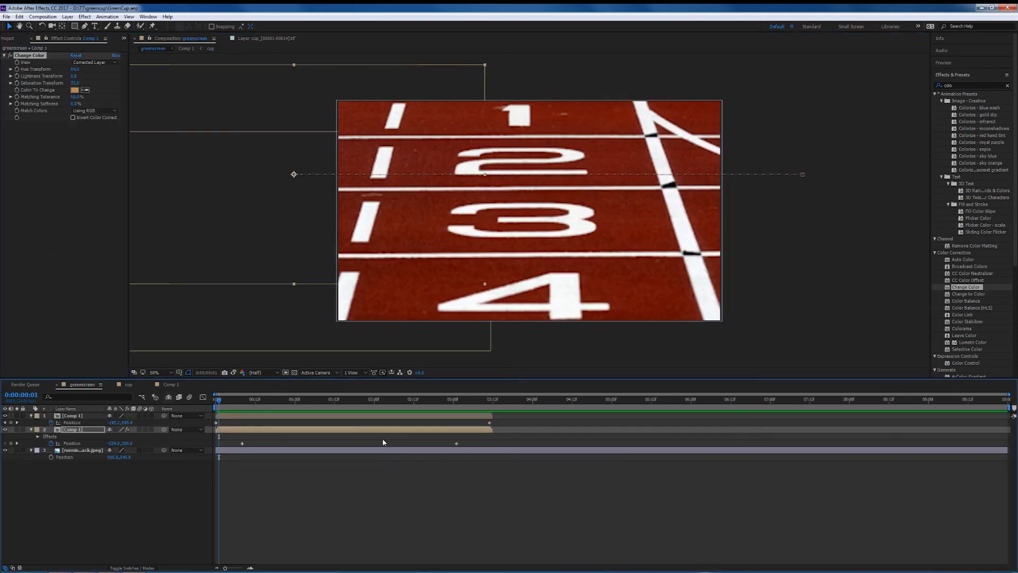
{"action": "left_click_drag", "start_coordinate": [221, 401], "coordinate": [225, 434]}
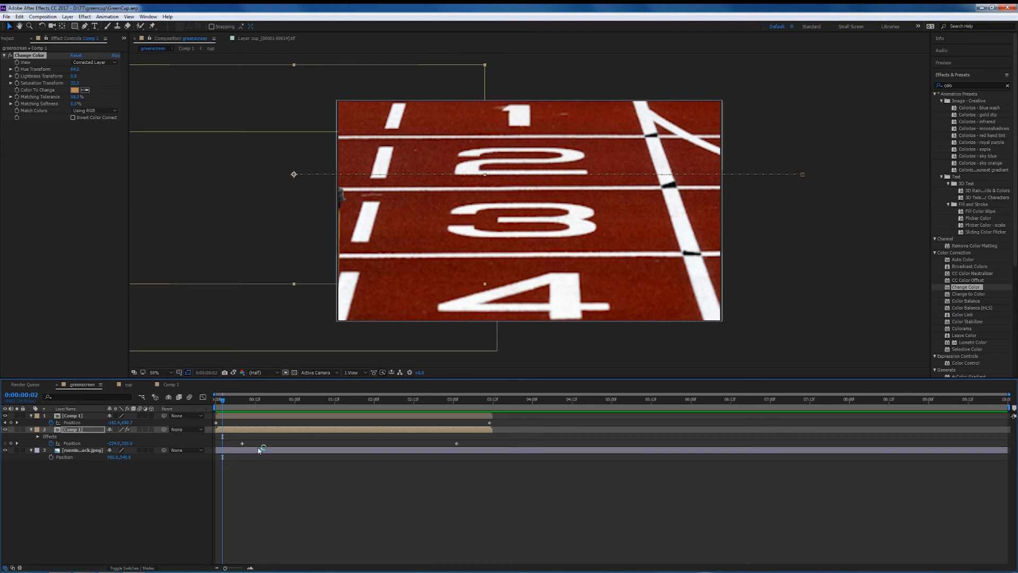
{"action": "key", "text": "space"}
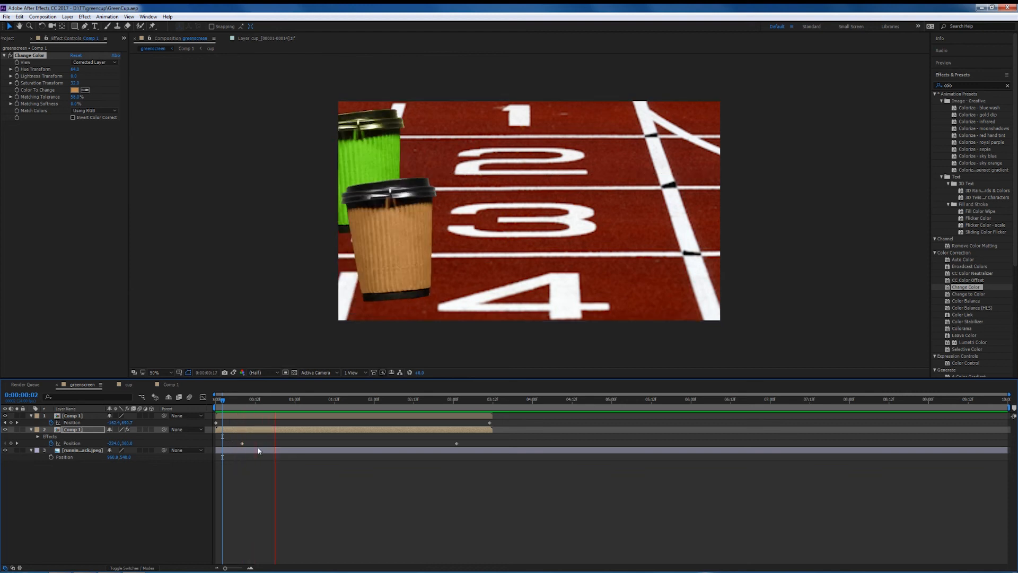